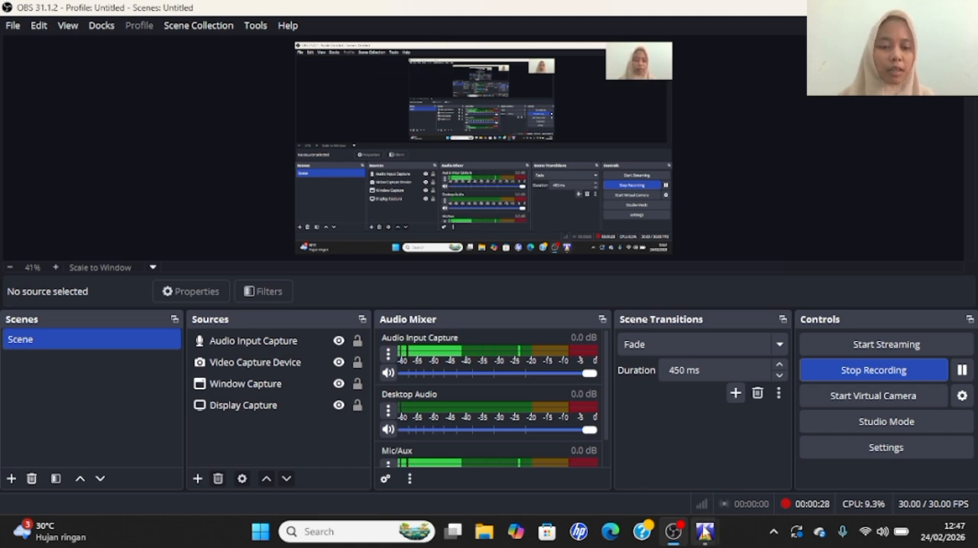
- Switch to Echoview and create a new EV file
mouse_move(705, 531)
left_click(752, 445)
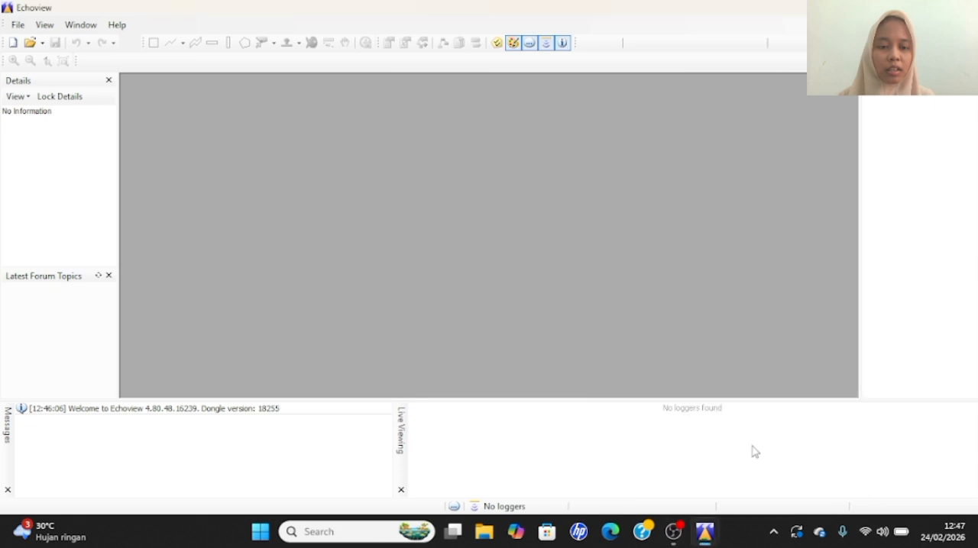
left_click(16, 25)
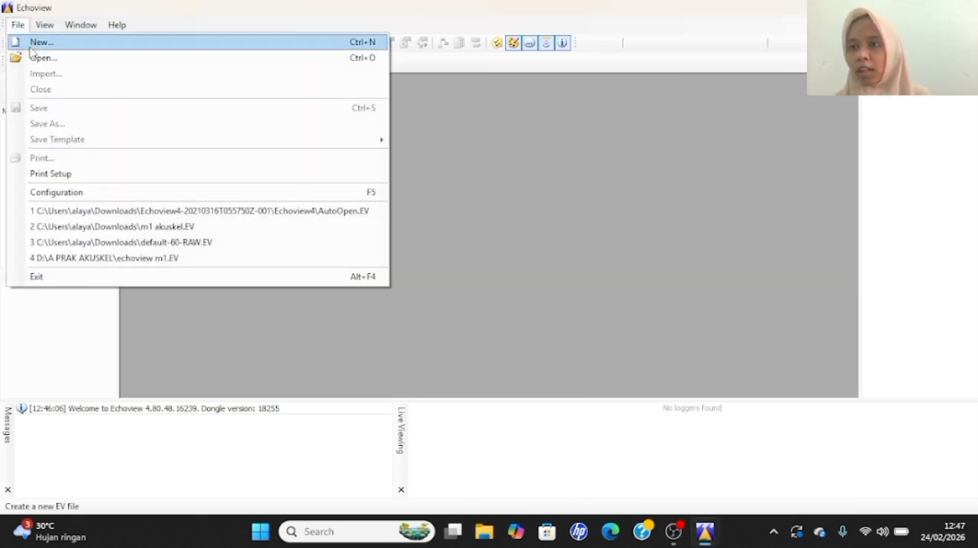
left_click(29, 46)
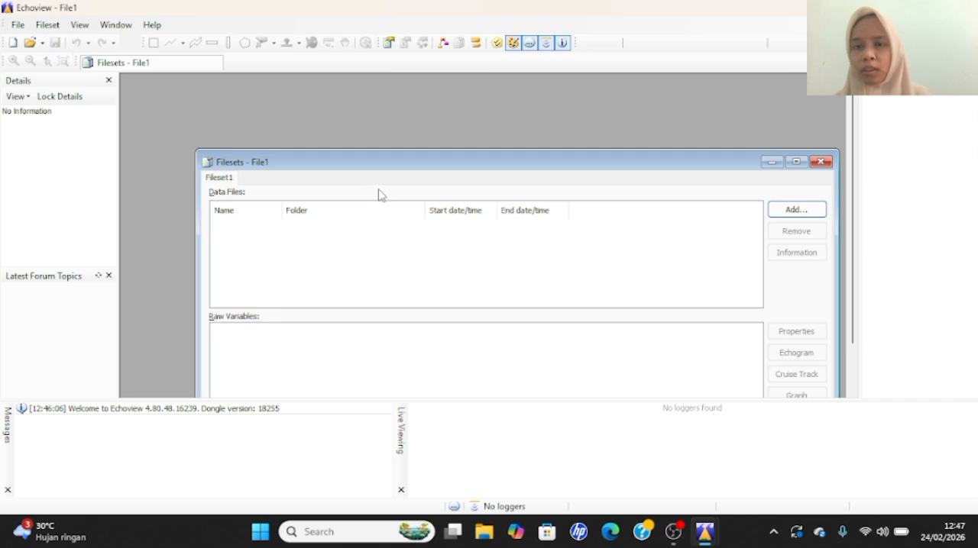
- Add the three FieldTrip_Lampung_2020-D20200305 RAW files (T094602, T094910 and T095219) from Downloads to the fileset's data files
left_click(798, 210)
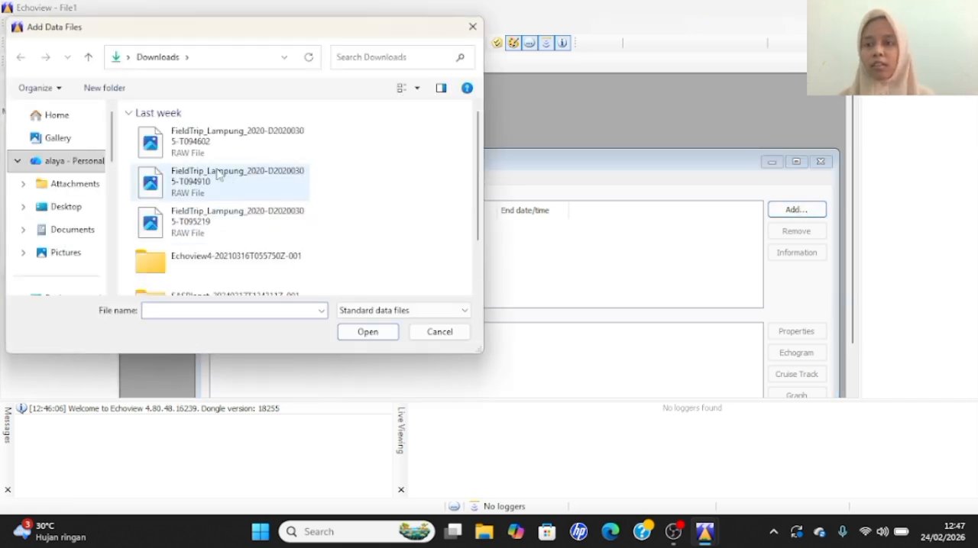
left_click(174, 150)
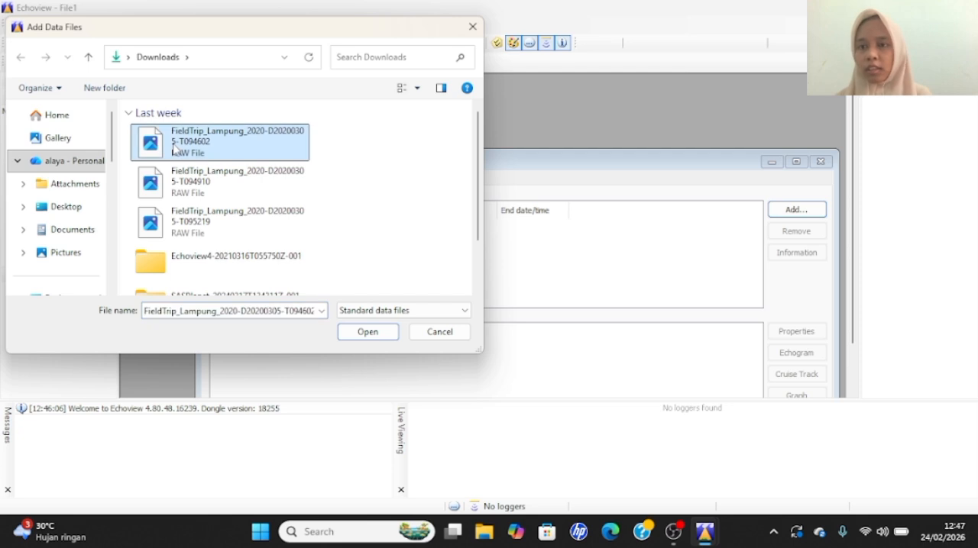
left_click(212, 235, "shift")
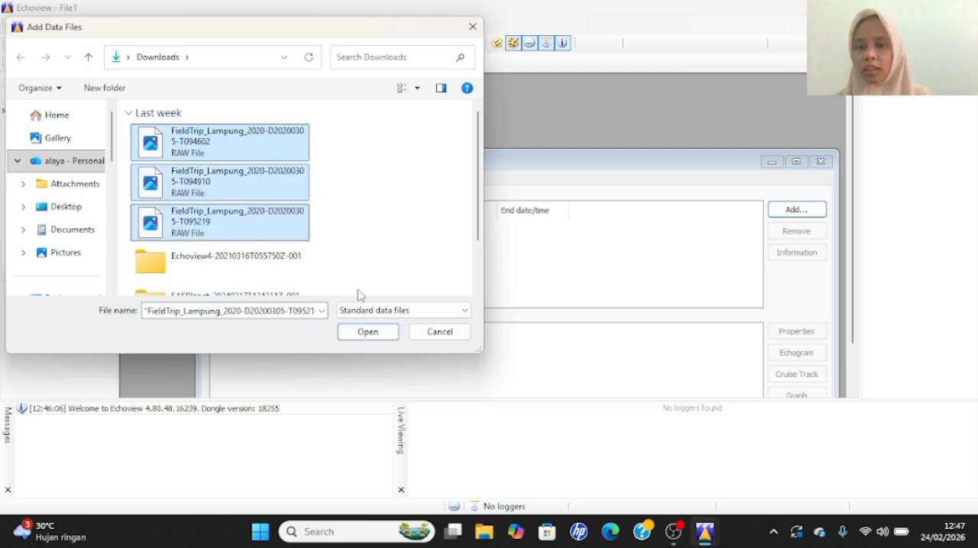
left_click(368, 333)
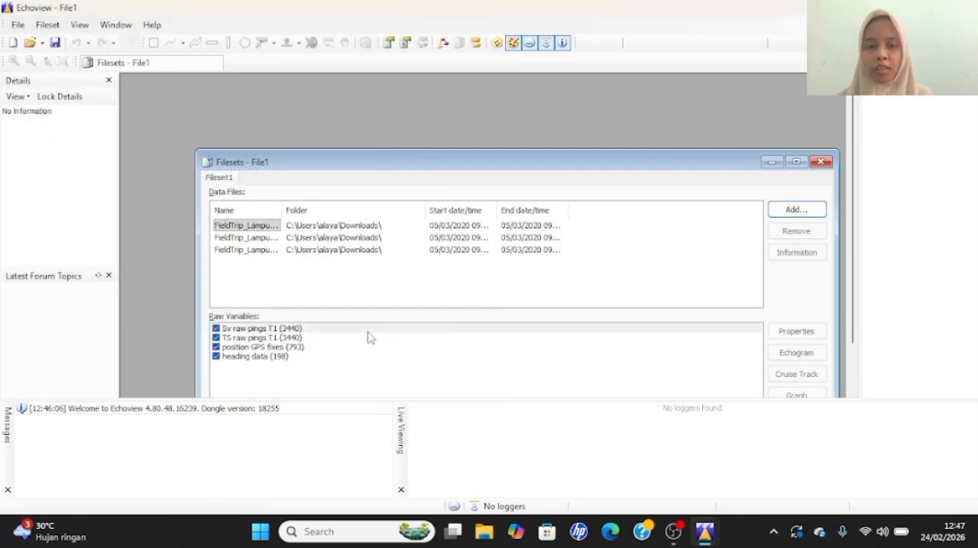
- Open the echogram of the Sv raw pings T1 variable and maximize its window
left_click(794, 353)
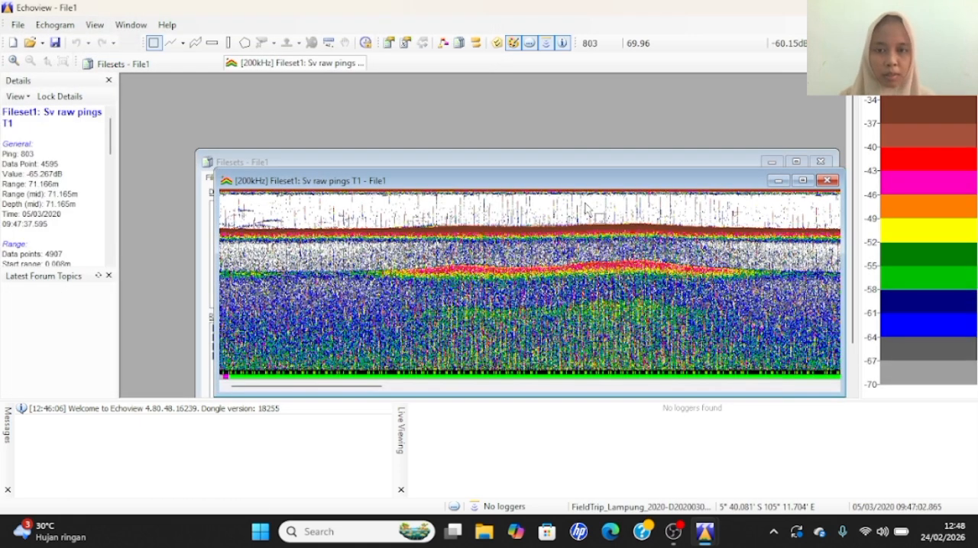
left_click(802, 180)
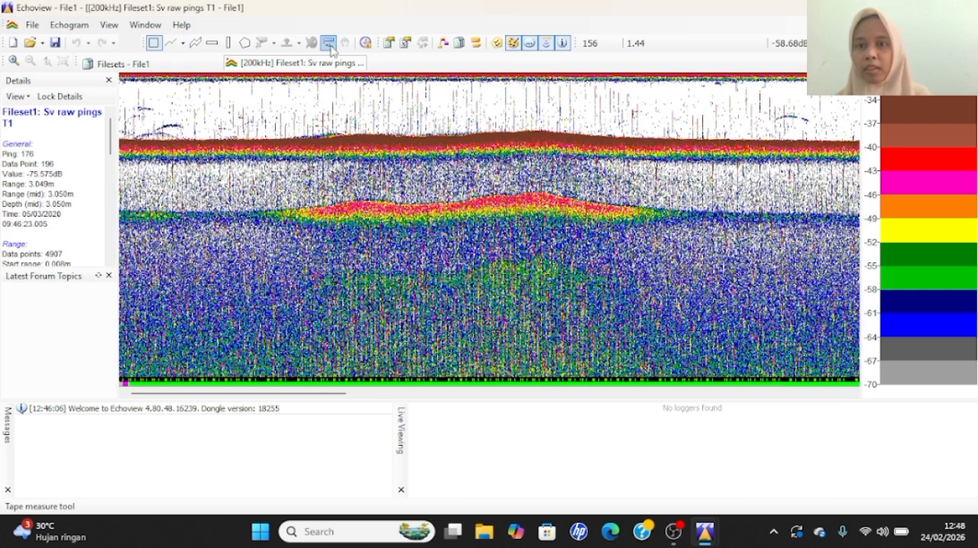
- Enable the minimum, maximum, time-varied and minimum TS thresholds in the variable properties of Sv raw pings T1
left_click(405, 43)
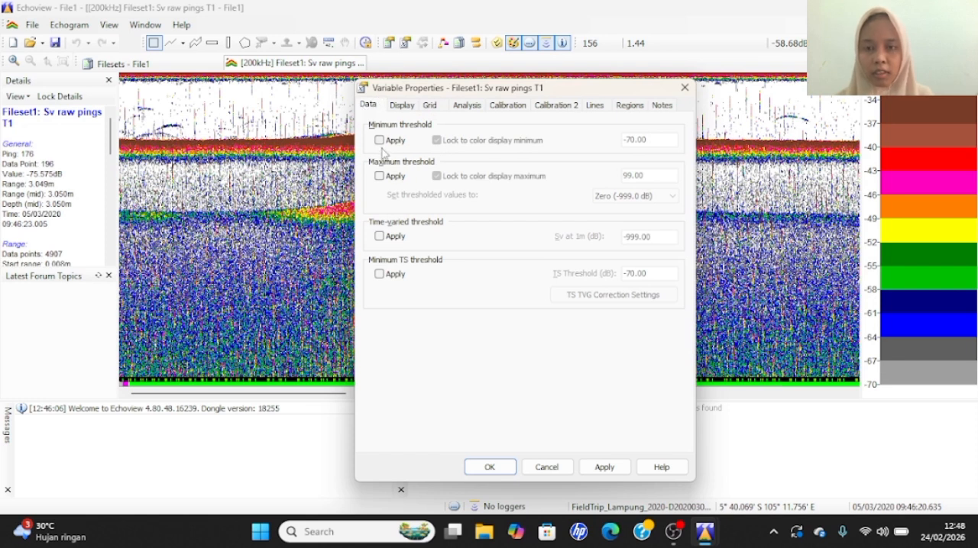
left_click(380, 140)
left_click(379, 177)
left_click(385, 237)
left_click(380, 273)
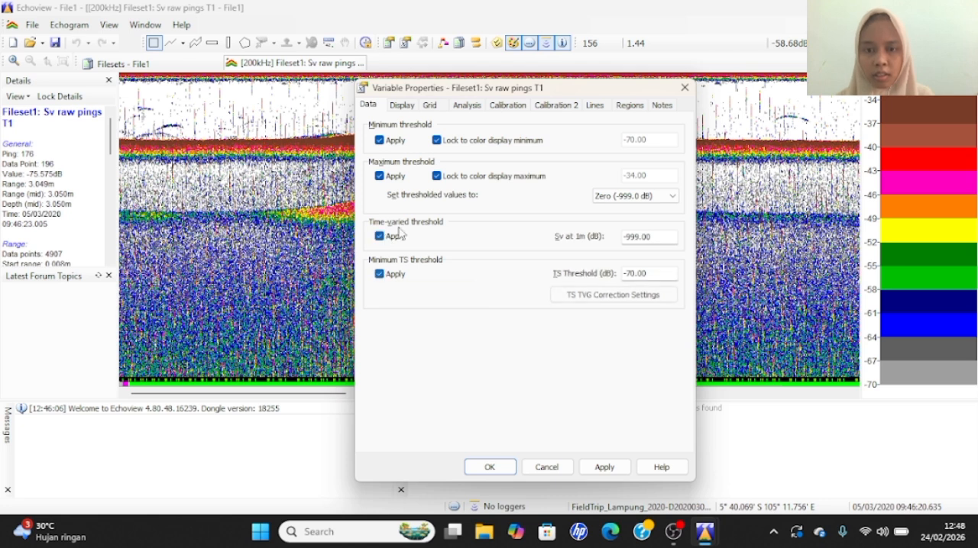
- Configure the echogram display with color minimum -50, color range 50 and a lower display limit of 48.86 m
left_click(403, 105)
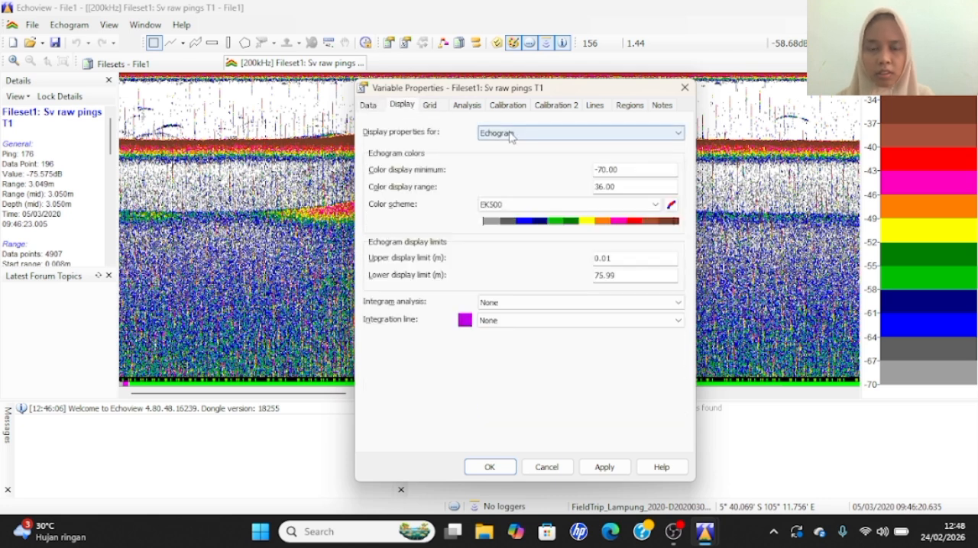
left_click(510, 135)
left_click(510, 136)
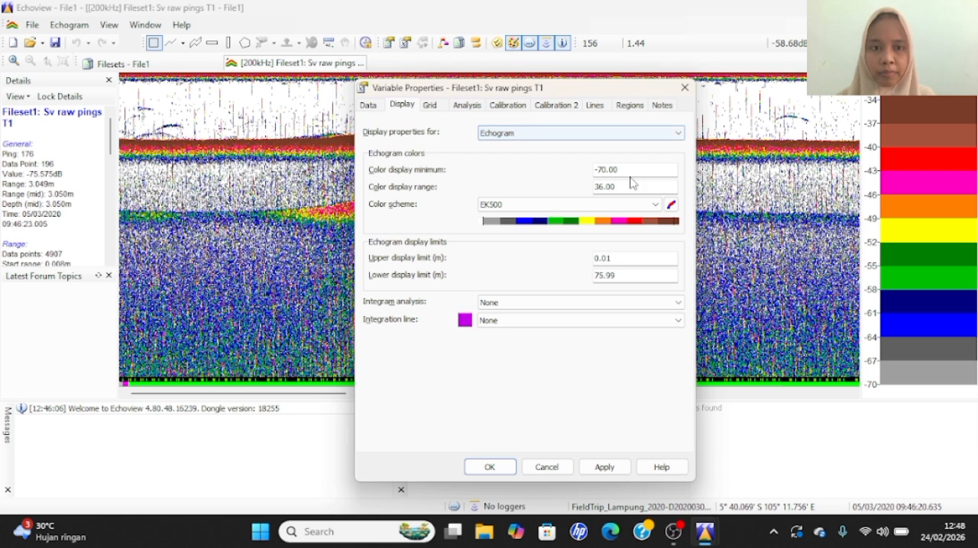
left_click_drag(605, 173, 599, 172)
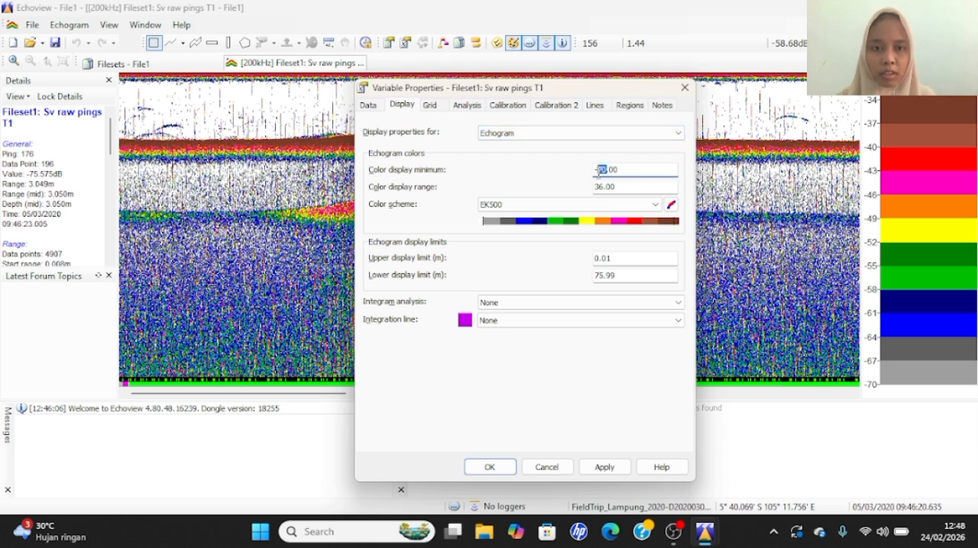
key("BackSpace")
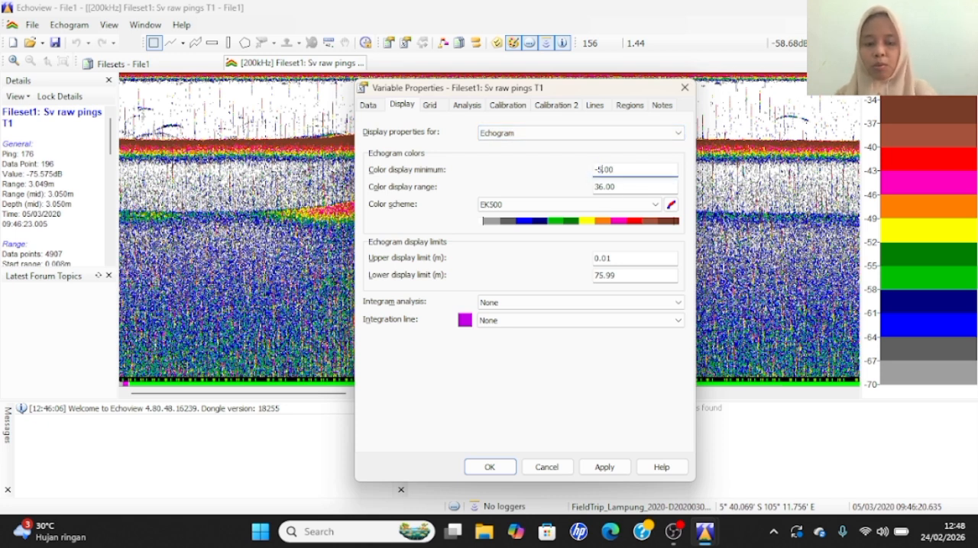
type("50")
left_click(603, 187)
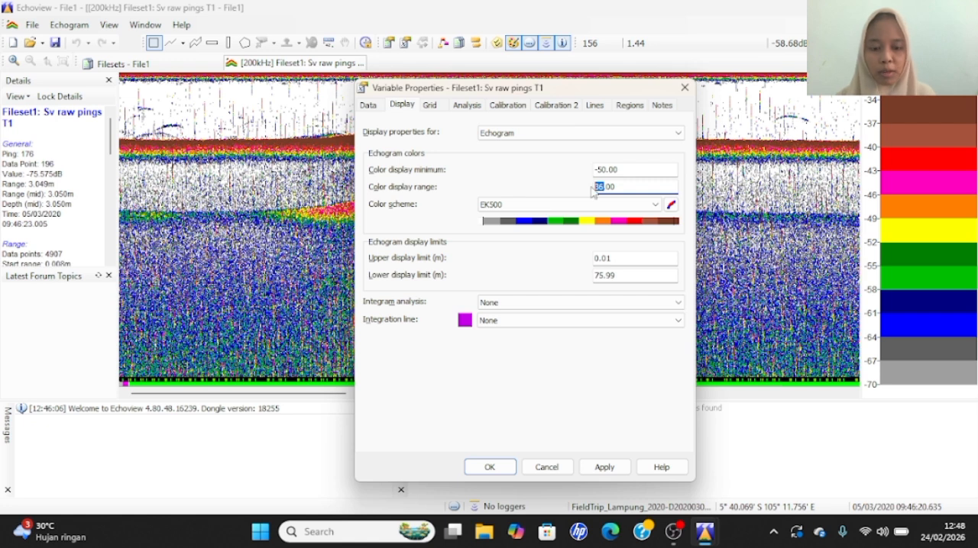
type("50")
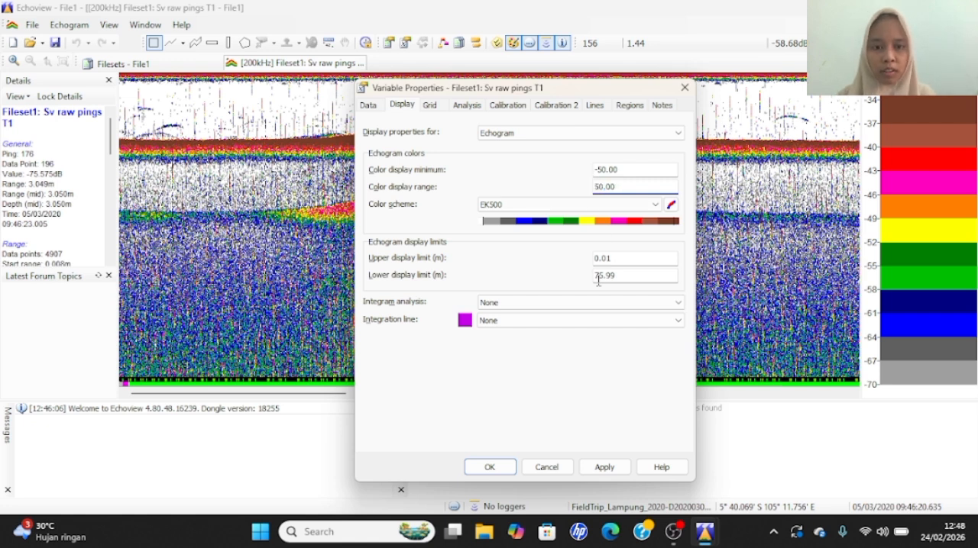
left_click(603, 277)
key("BackSpace")
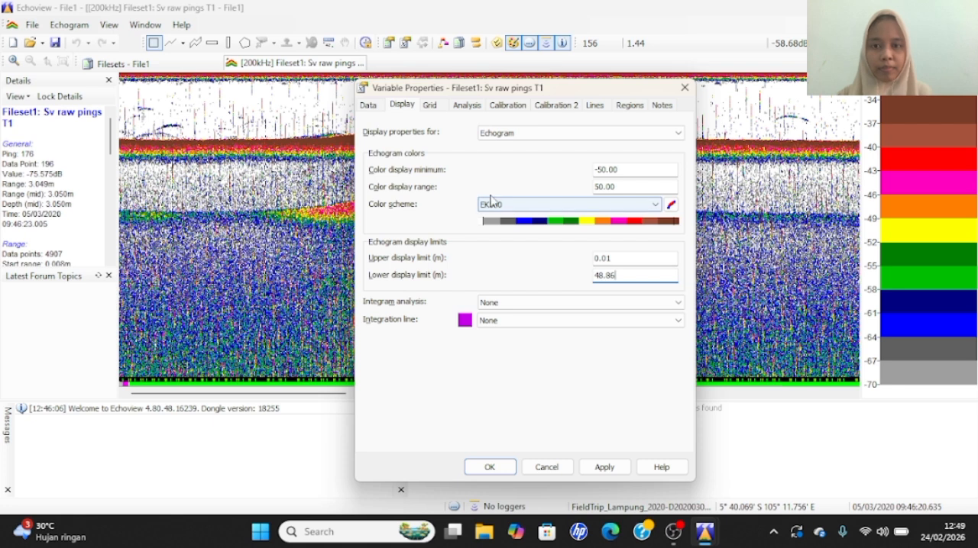
- Set the time/distance grid to Ping number and the depth/range grid to Depth/range
left_click(429, 107)
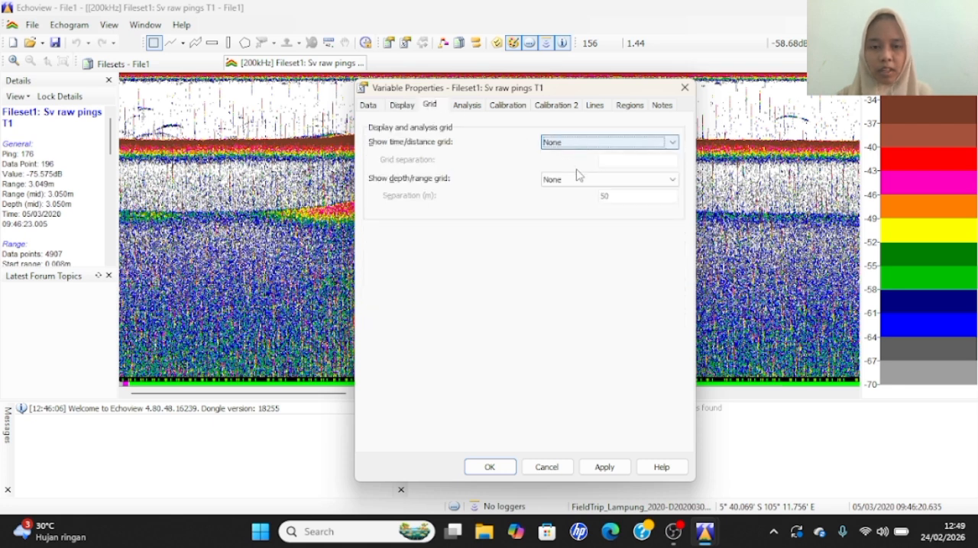
left_click(569, 143)
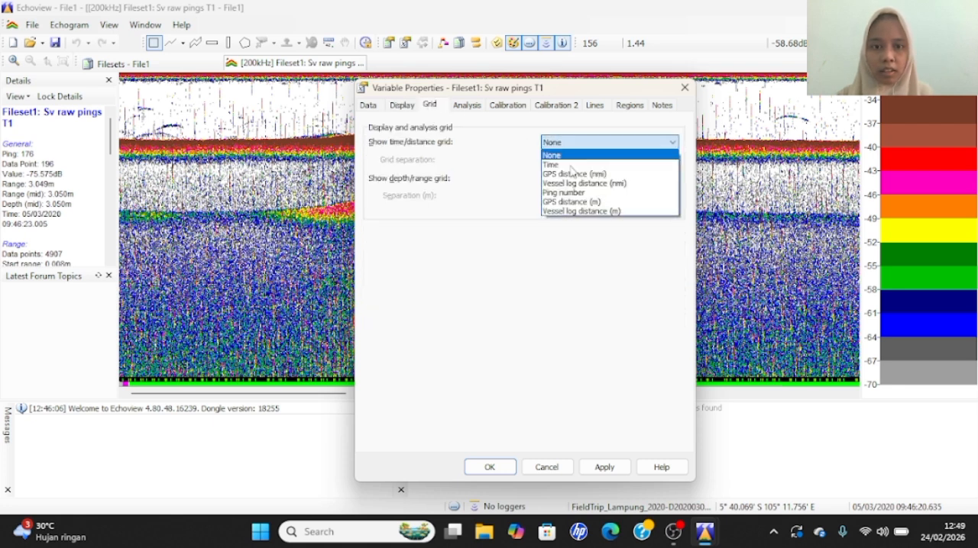
left_click(565, 194)
left_click(569, 180)
left_click(569, 203)
- Set the depth/range grid separation to 10 m
left_click(610, 198)
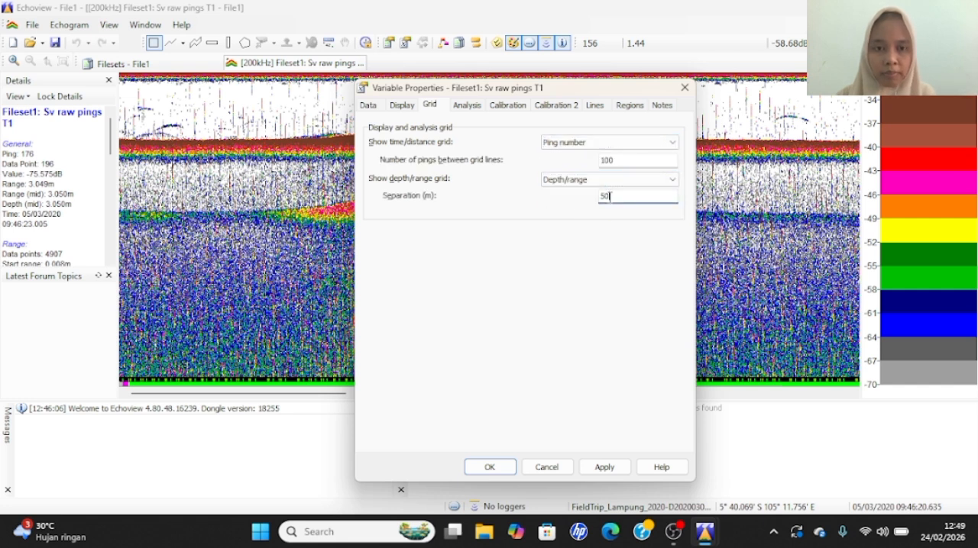
left_click_drag(611, 198, 584, 198)
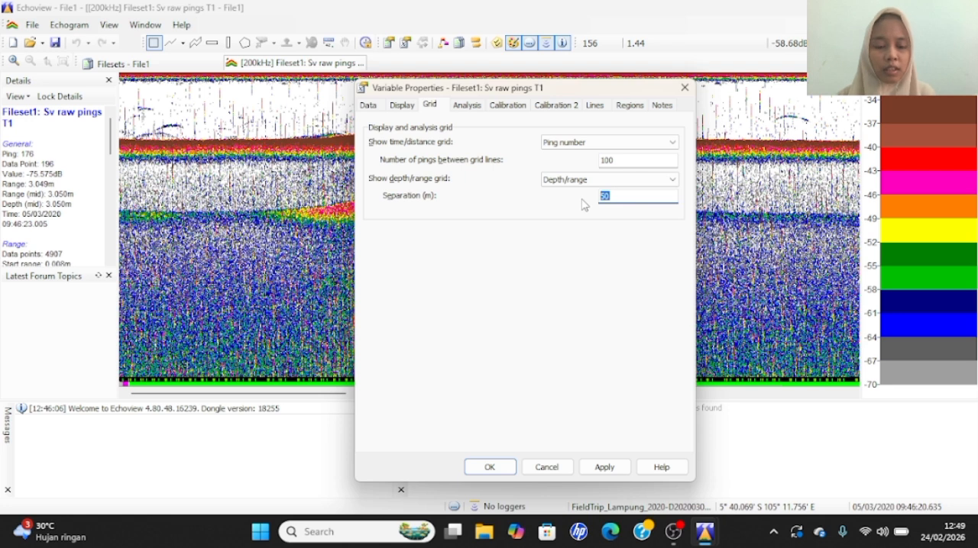
type("50")
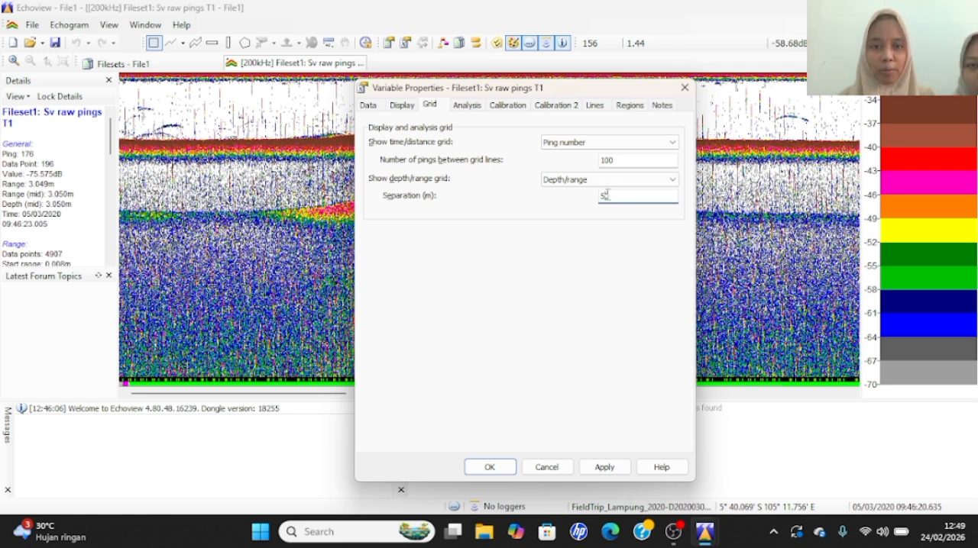
key("BackSpace")
key("BackSpace")
type("10")
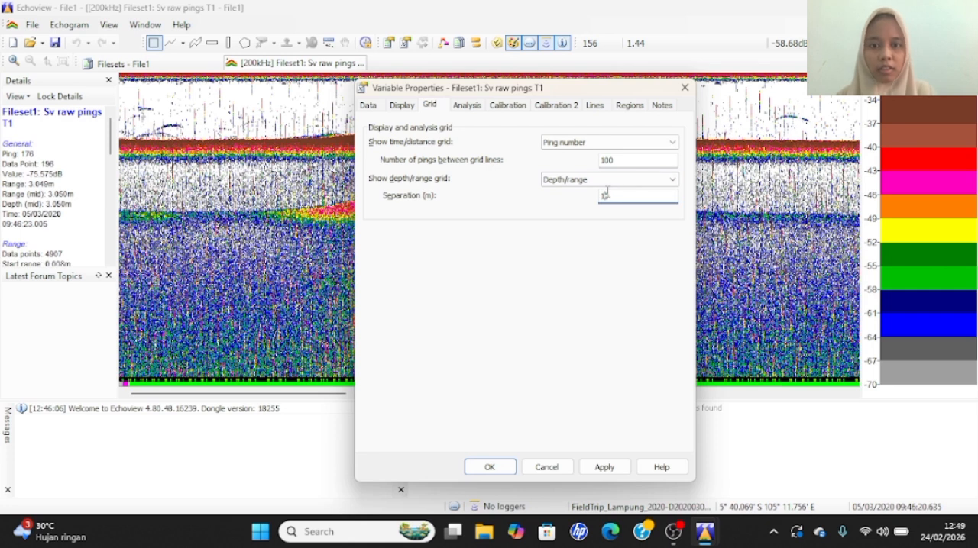
- Change how the calibration settings for Transducer1 are applied to Manually
left_click(466, 106)
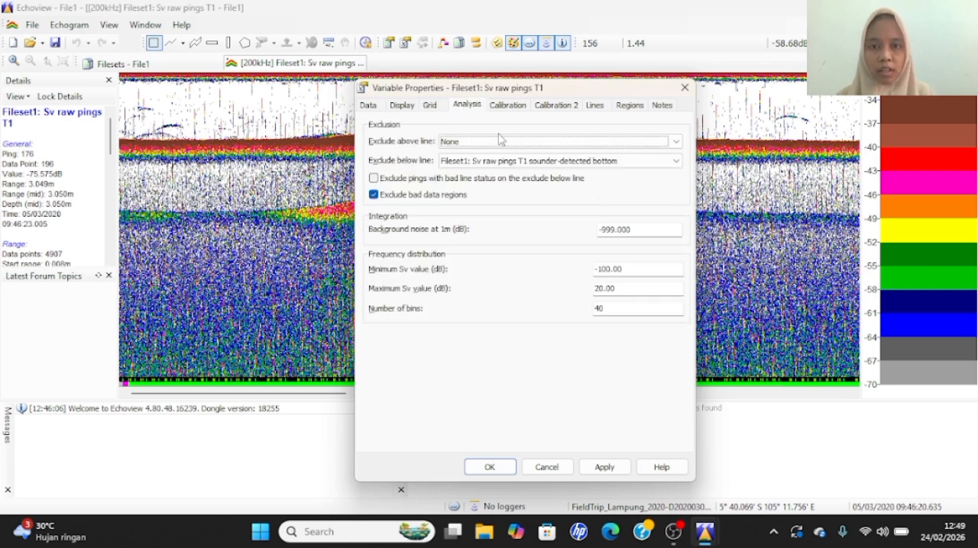
left_click(513, 108)
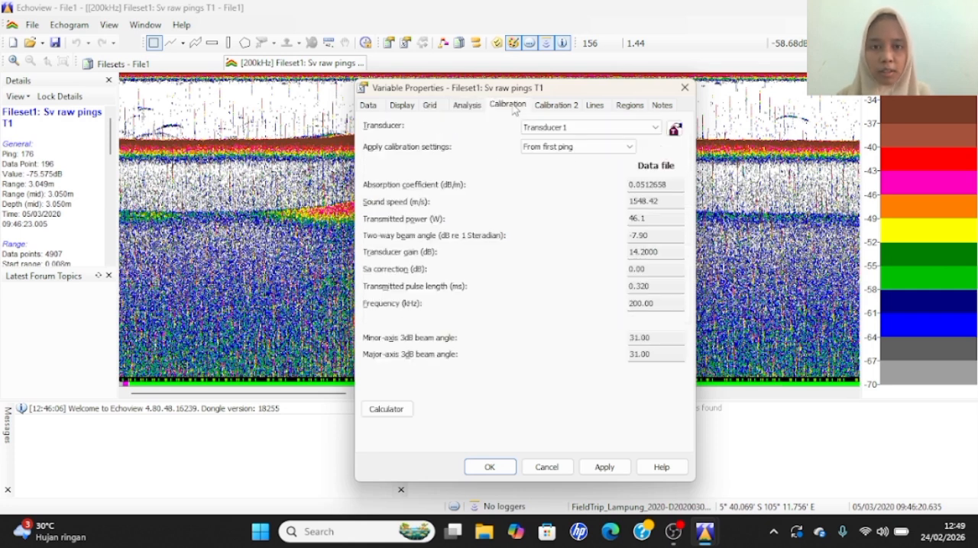
left_click(562, 129)
left_click(562, 140)
left_click(563, 148)
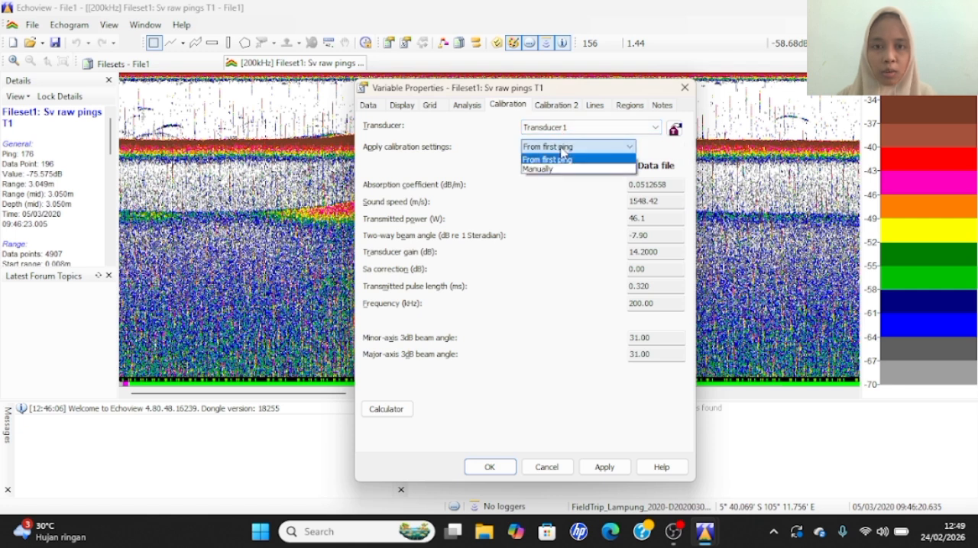
left_click(554, 169)
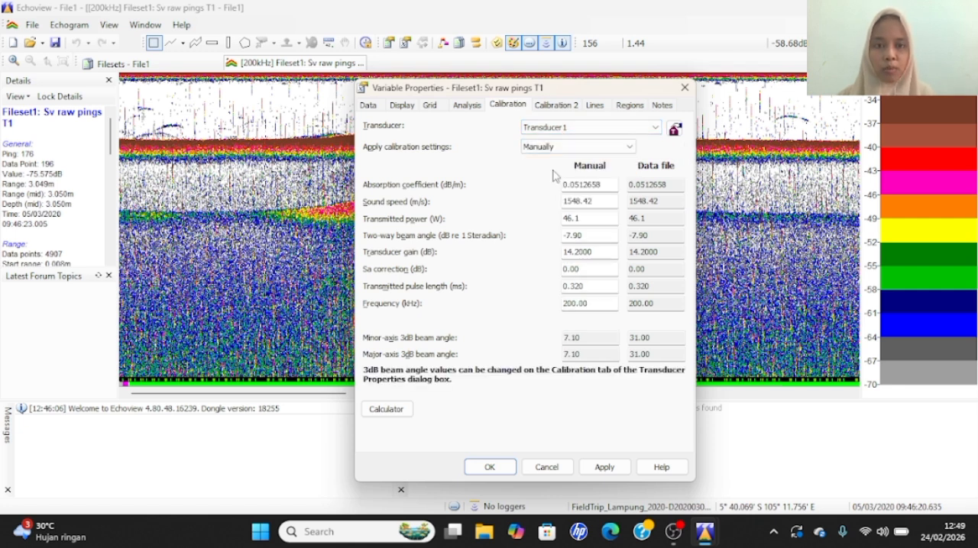
- Replace the manual absorption coefficient with the Sonar Calculator's Francois & Garrison value of 0.009307 dB/m
left_click(382, 407)
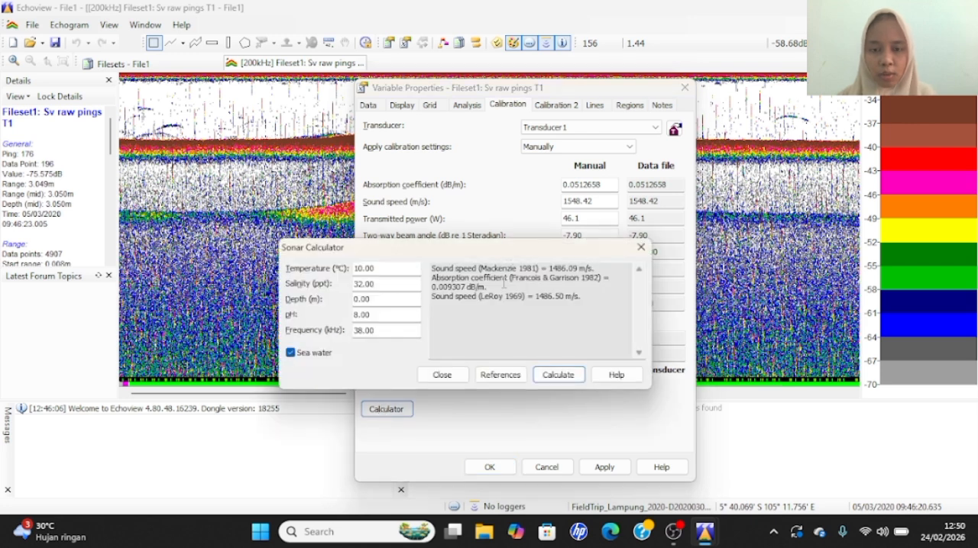
left_click_drag(465, 288, 428, 288)
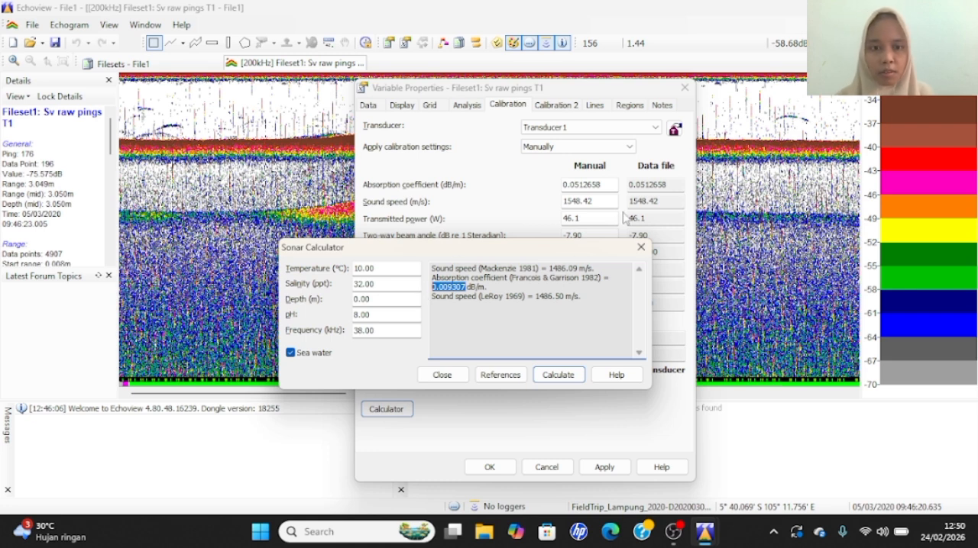
left_click(640, 248)
left_click_drag(601, 185, 547, 190)
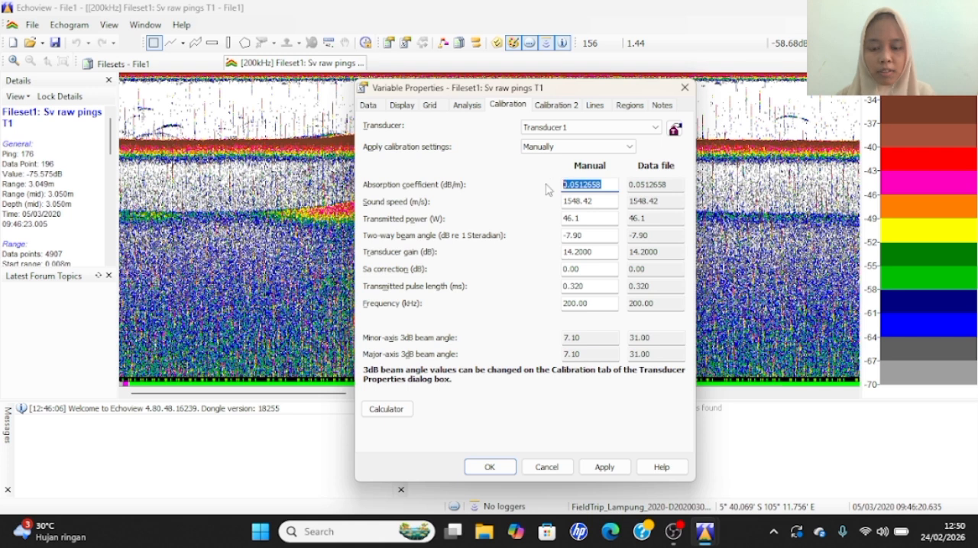
type("0.0093070")
- Replace the manual sound speed with the Sonar Calculator's Mackenzie value of 1486.09 m/s and apply the variable properties
left_click(388, 417)
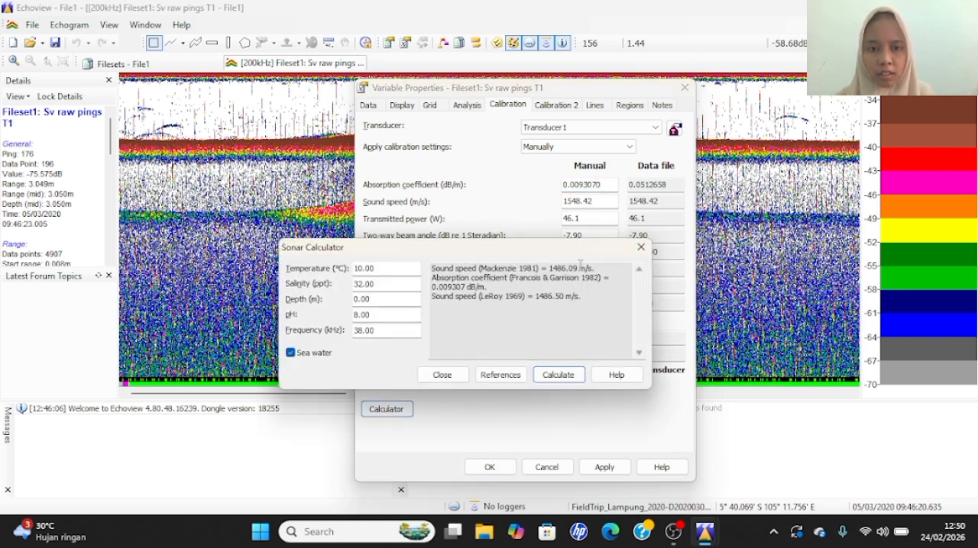
left_click_drag(576, 268, 548, 268)
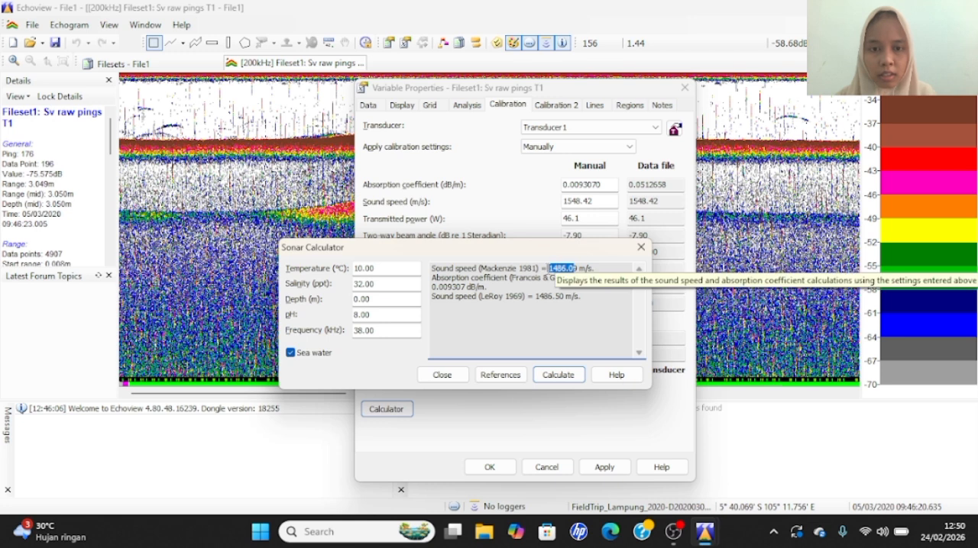
left_click(548, 268)
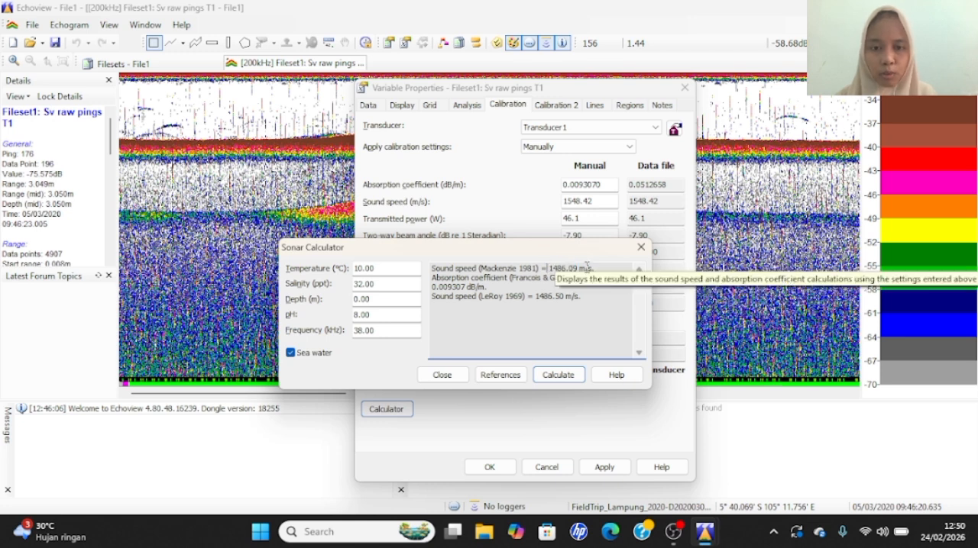
left_click_drag(579, 268, 548, 268)
key("ctrl+c")
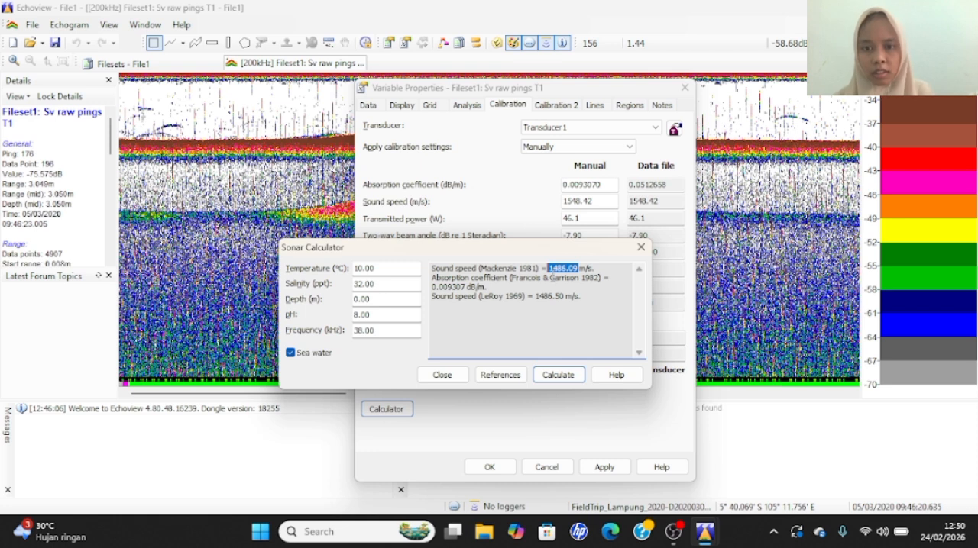
left_click(641, 247)
left_click_drag(594, 200, 548, 205)
key("ctrl+v")
left_click(547, 202)
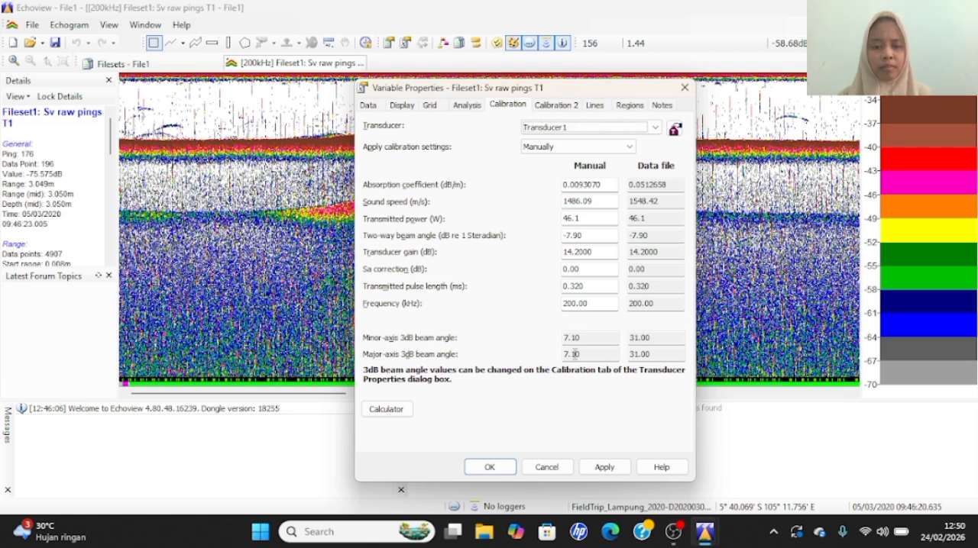
left_click(602, 468)
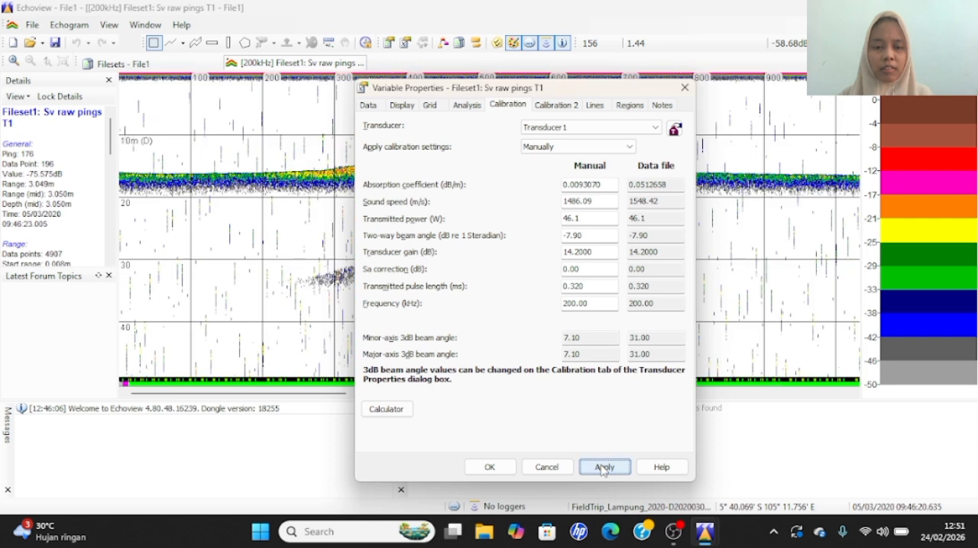
left_click_drag(569, 93, 741, 69)
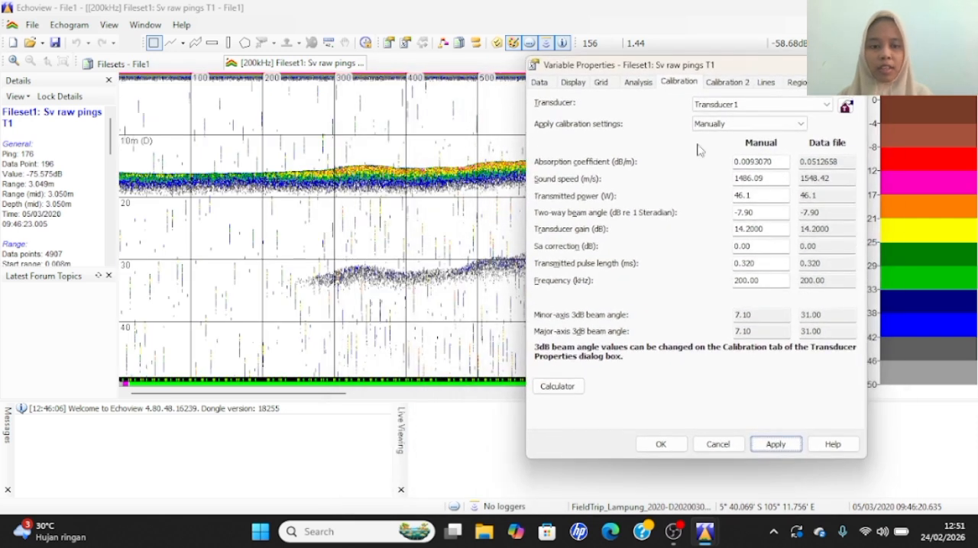
left_click(661, 444)
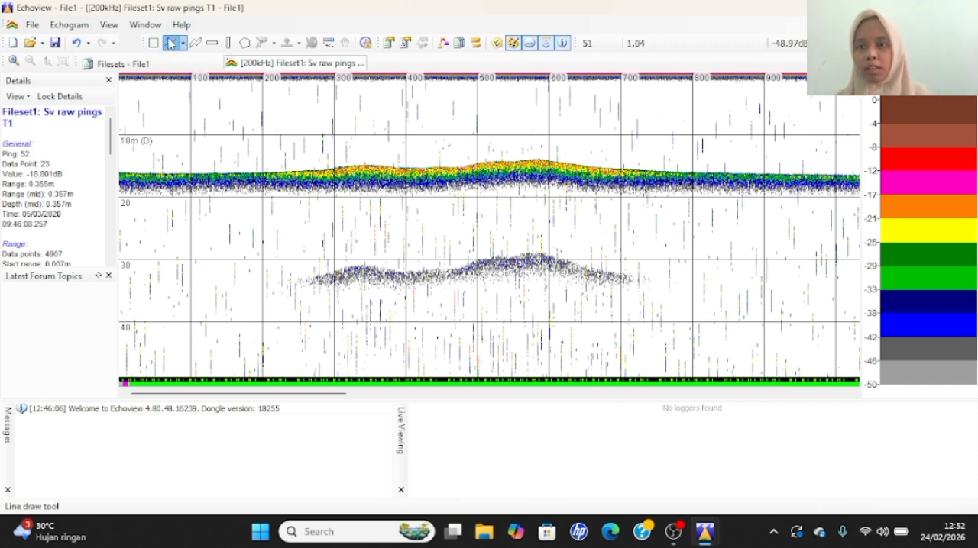
- Draw a line along the seabed echo up to about ping 1500 and name the new line Dasar
left_click(171, 43)
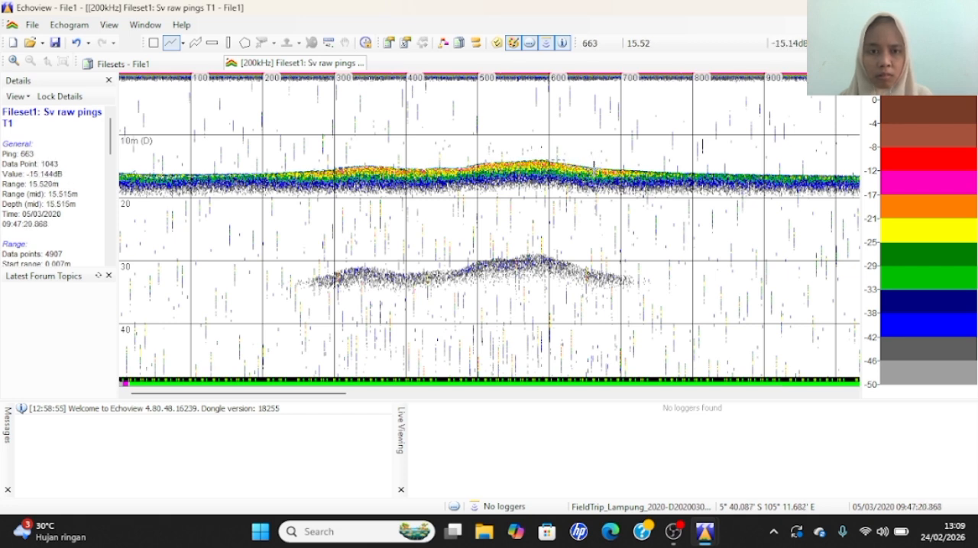
left_click_drag(594, 170, 693, 176)
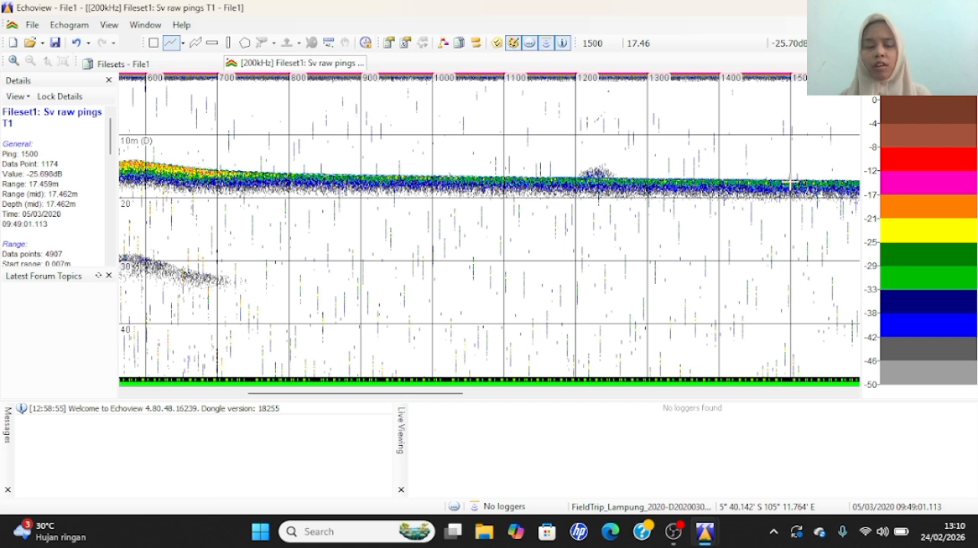
left_click_drag(790, 183, 791, 184)
type("Dasar")
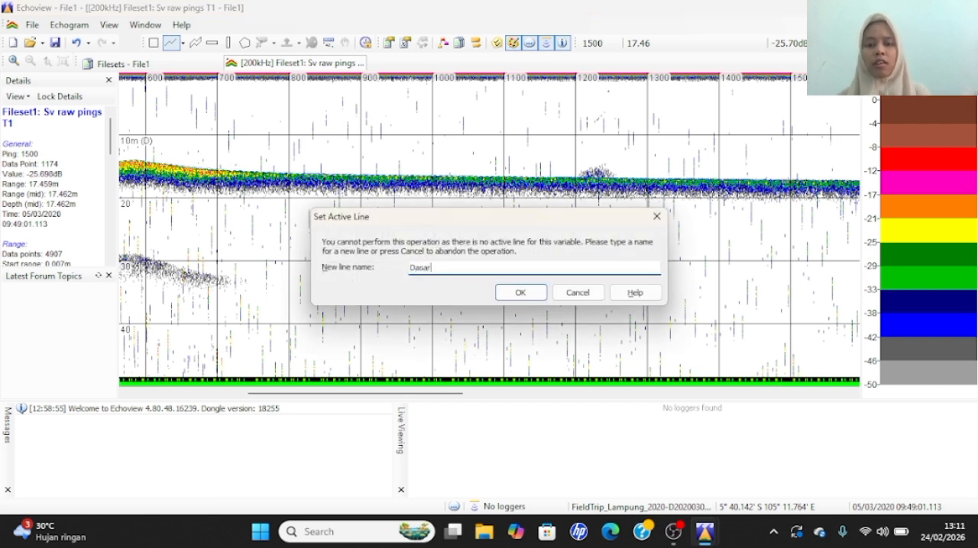
left_click(537, 296)
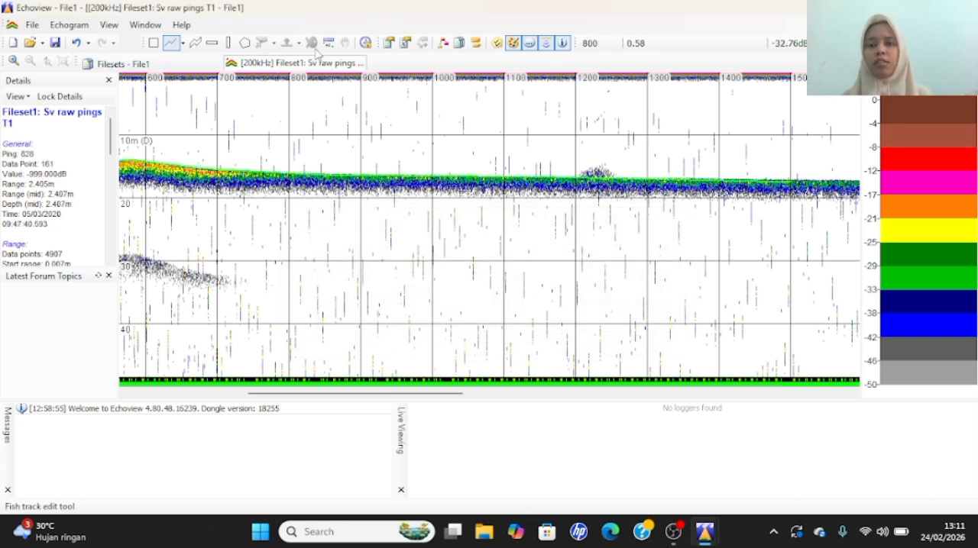
left_click(407, 45)
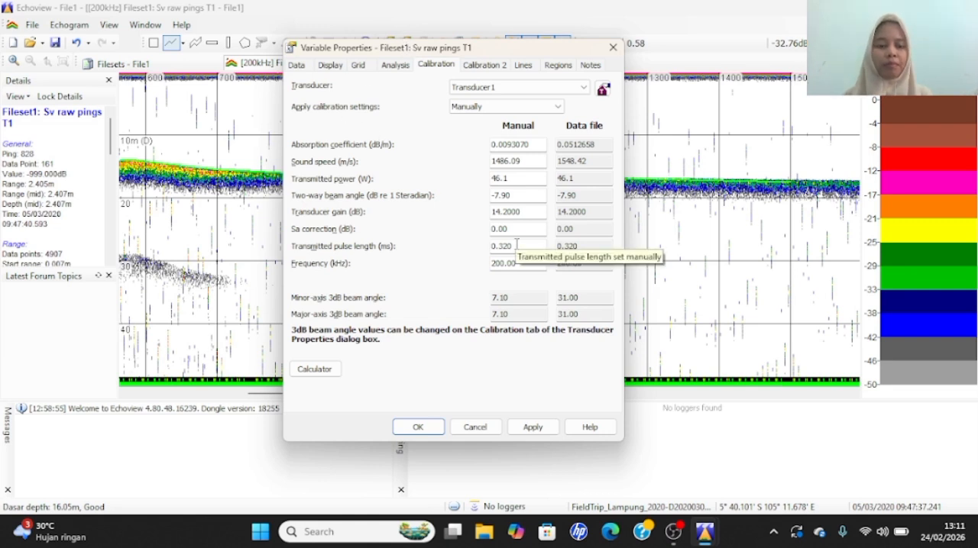
left_click(612, 48)
- Save the Echoview file under the name "echoview pahawang"
left_click(33, 24)
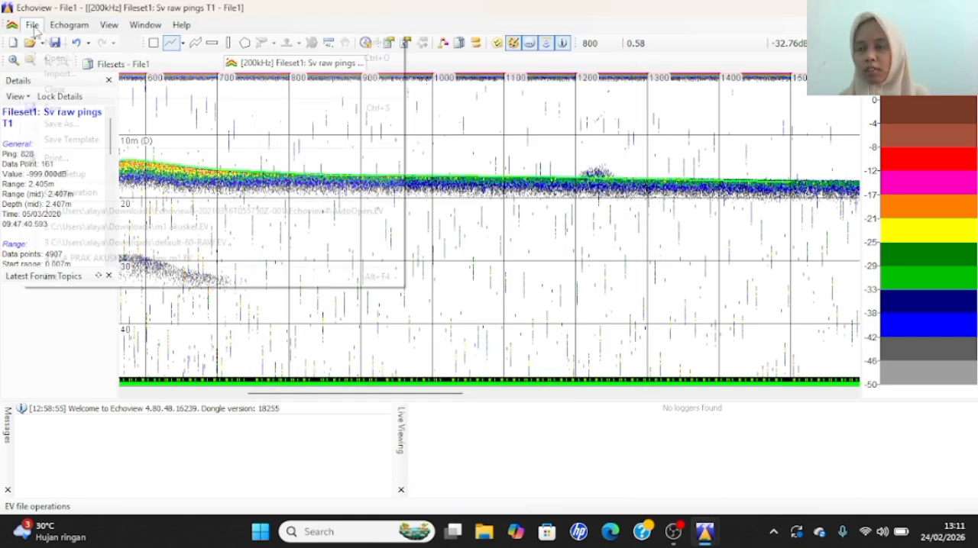
left_click(64, 125)
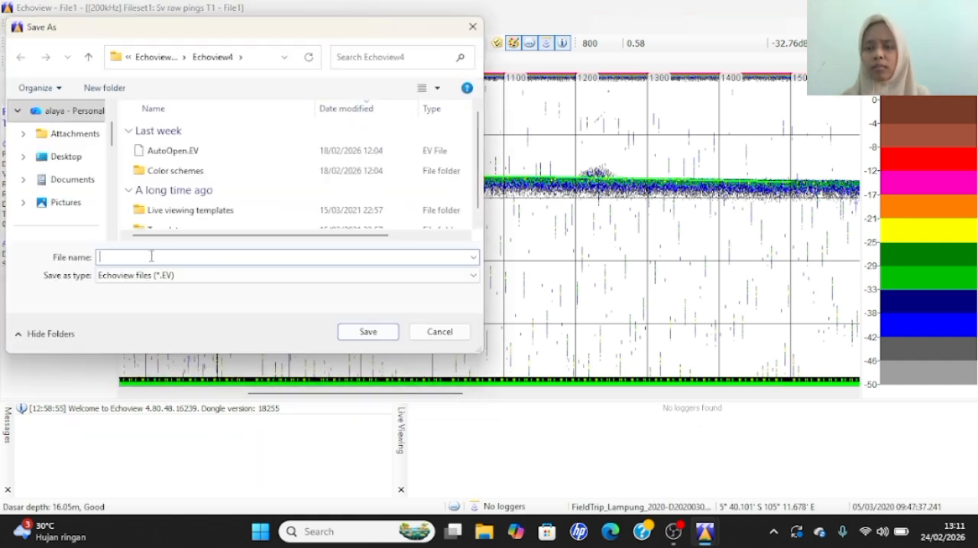
type("echo")
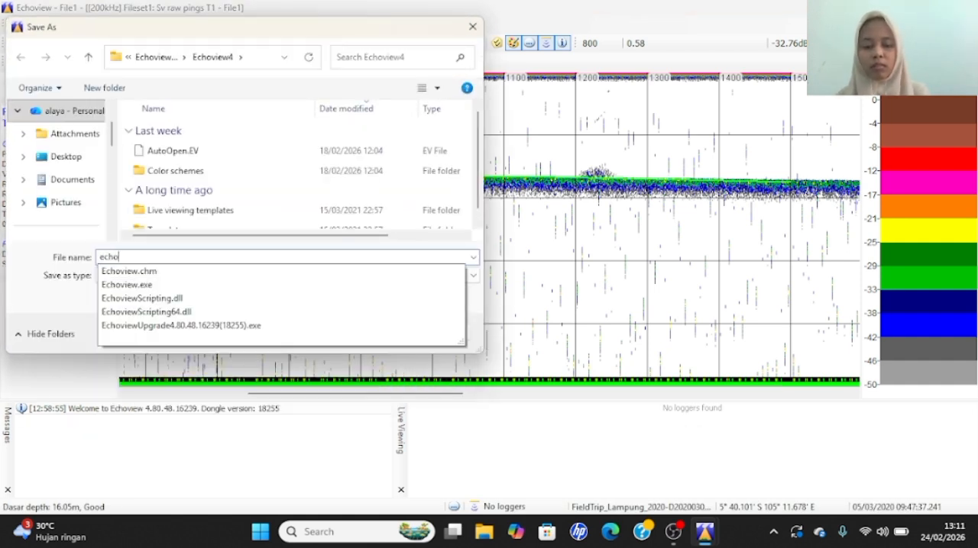
type("view pahawang")
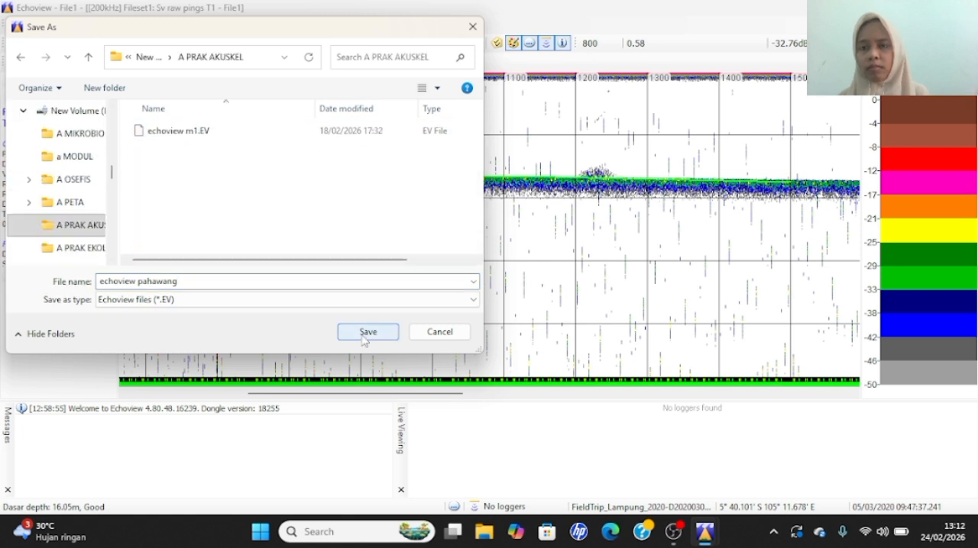
left_click(365, 340)
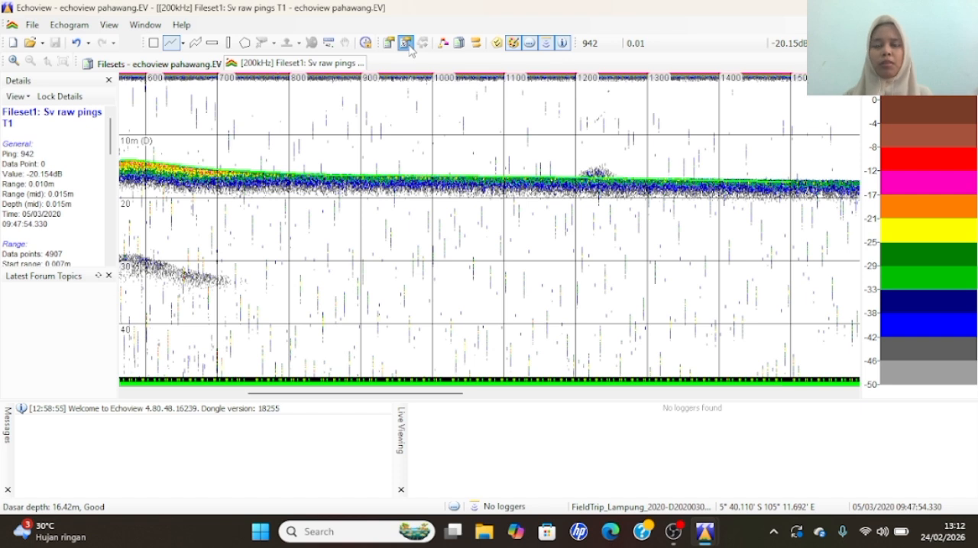
- Set the minimum TS threshold of the Sv raw pings variable to -100 dB
left_click(407, 45)
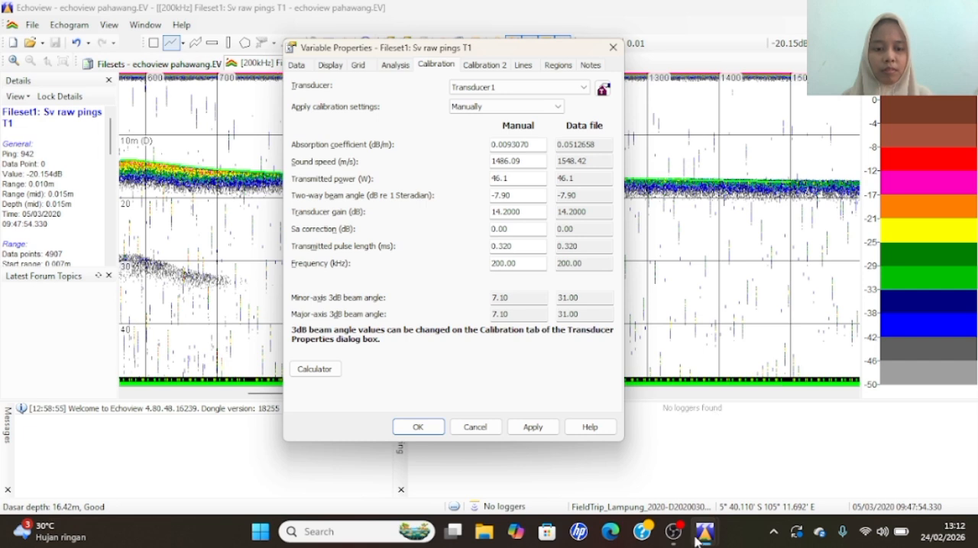
left_click(671, 535)
left_click(631, 291)
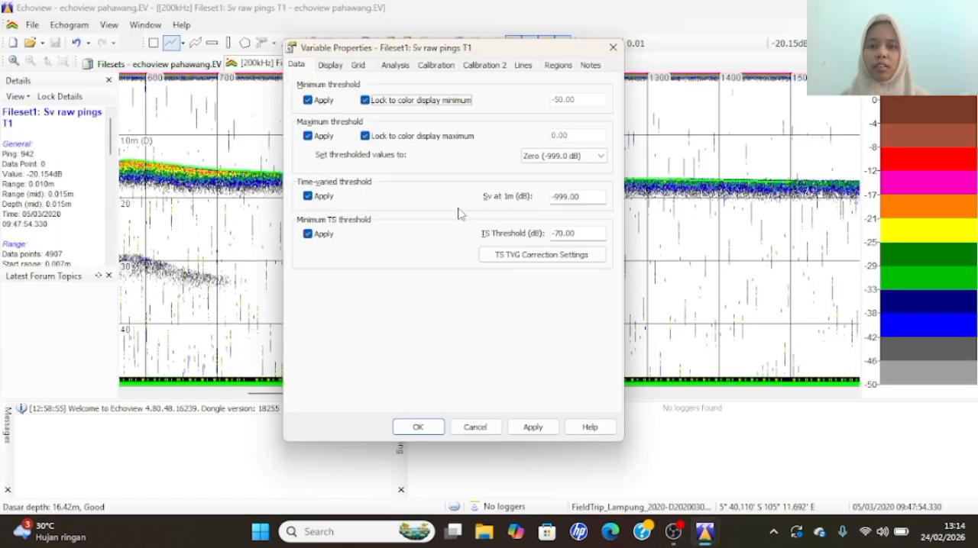
left_click(560, 237)
key("BackSpace")
type("10")
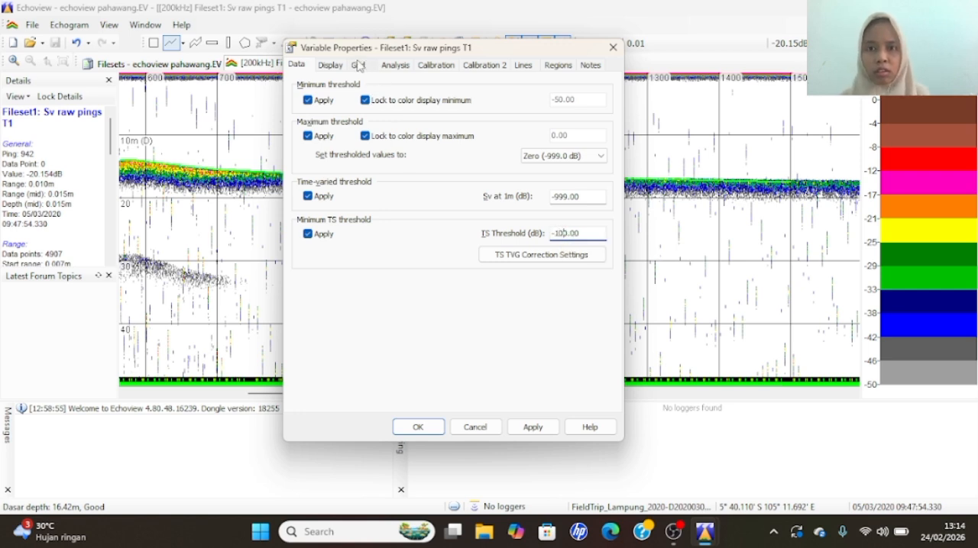
- Set the echogram's color display minimum to -100 and its color display range to 20
left_click(334, 67)
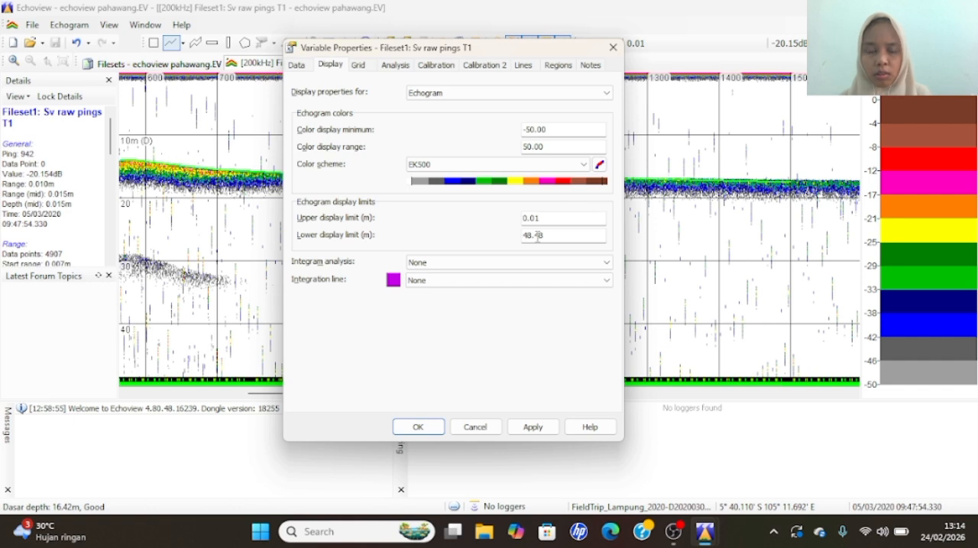
left_click(532, 130)
type("10")
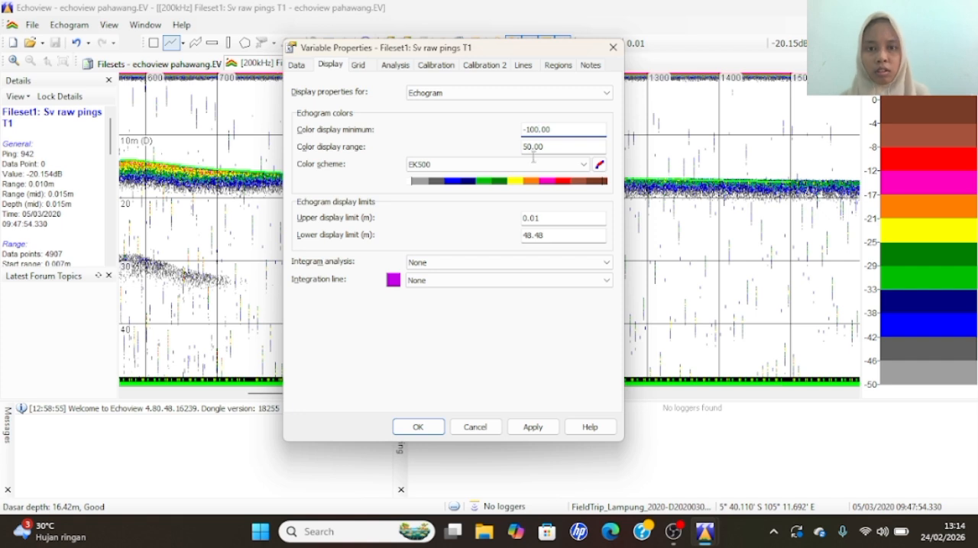
left_click(533, 147)
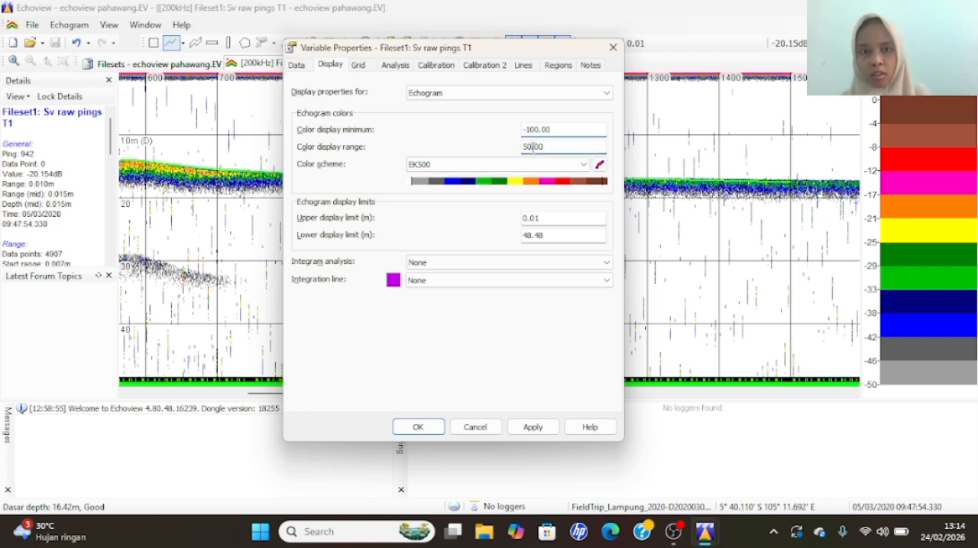
type("2")
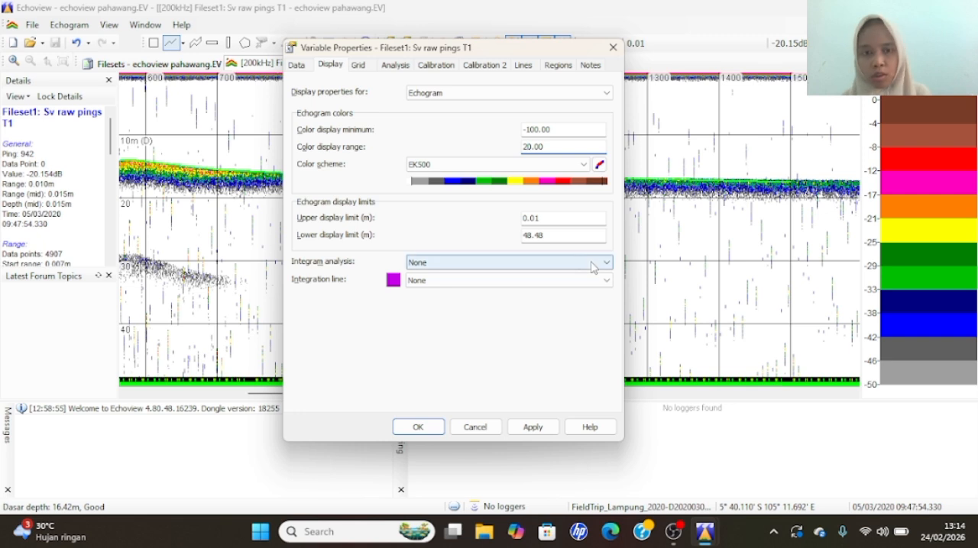
- Set the echogram's lower display limit to 40 m
double_click(543, 235)
type("20.00")
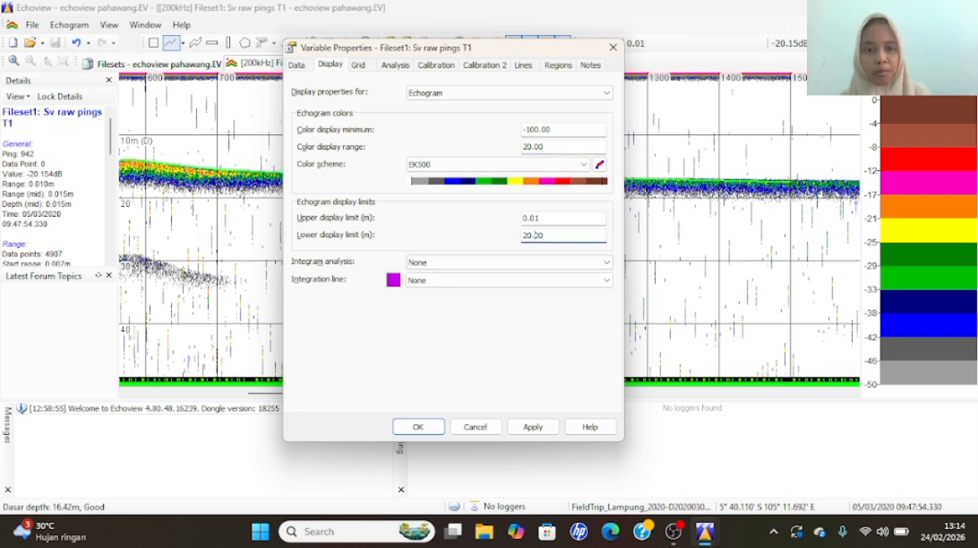
key("BackSpace")
type("4")
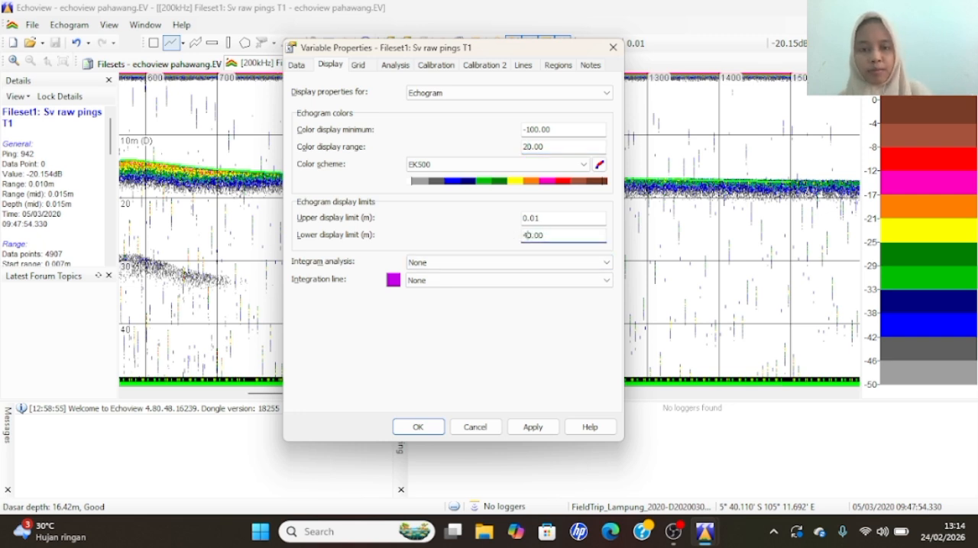
- Set the separation of the depth/range grid to 2 m
left_click(362, 66)
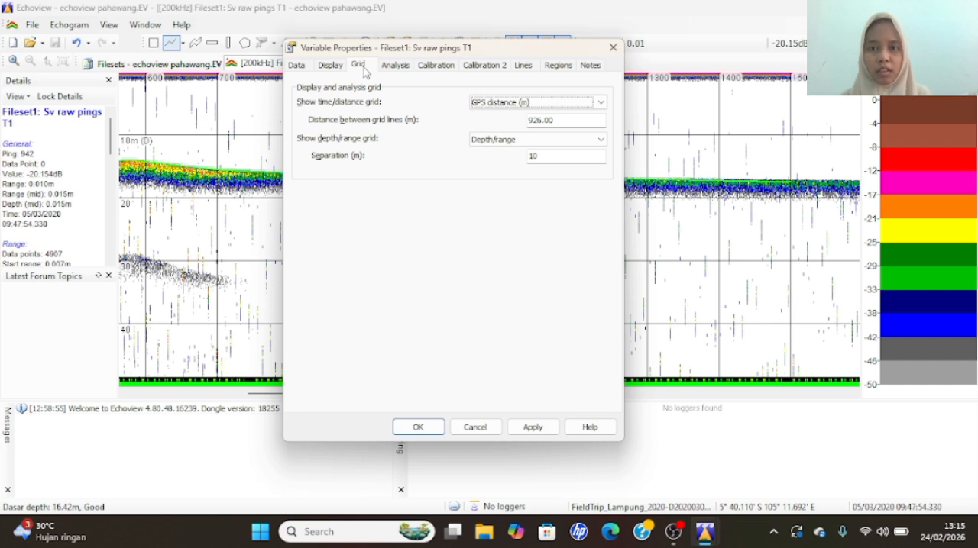
left_click(517, 140)
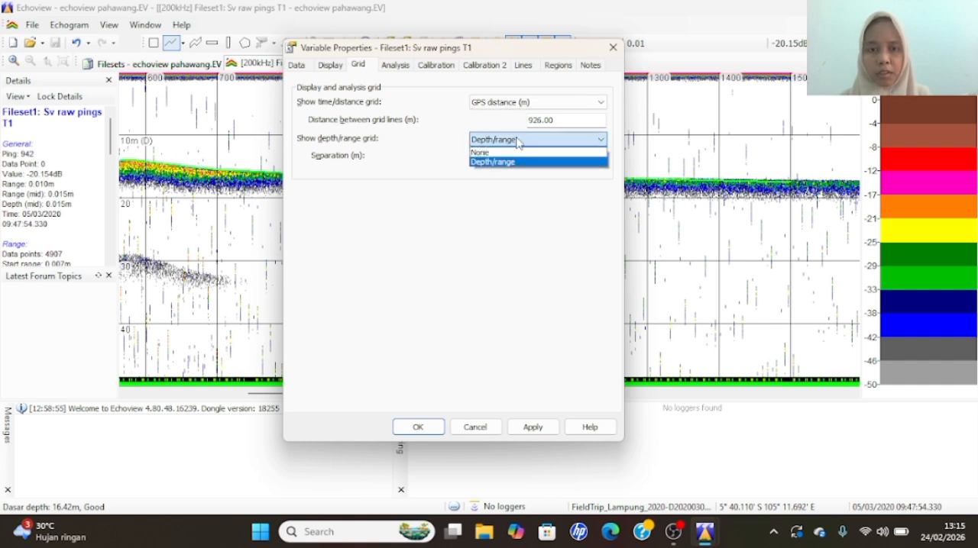
left_click(561, 181)
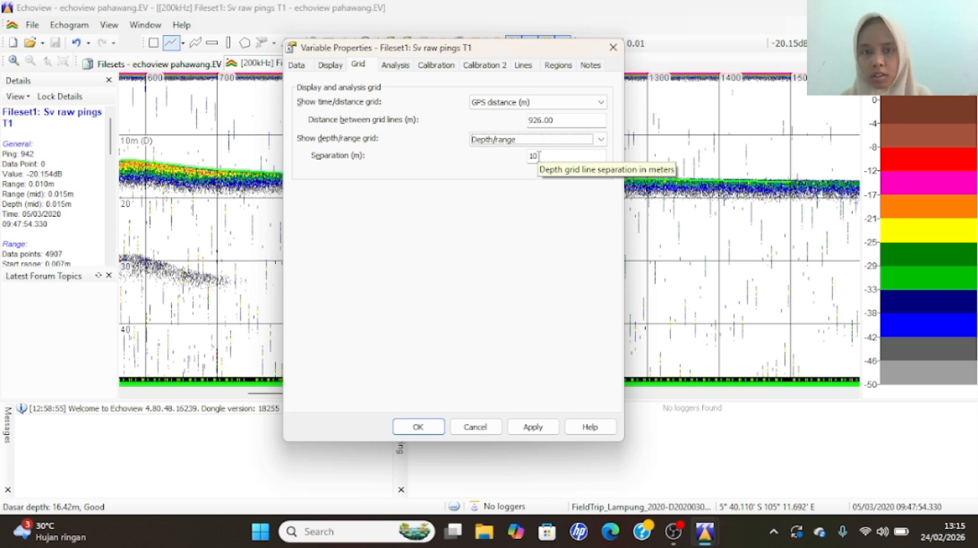
double_click(532, 156)
type("2")
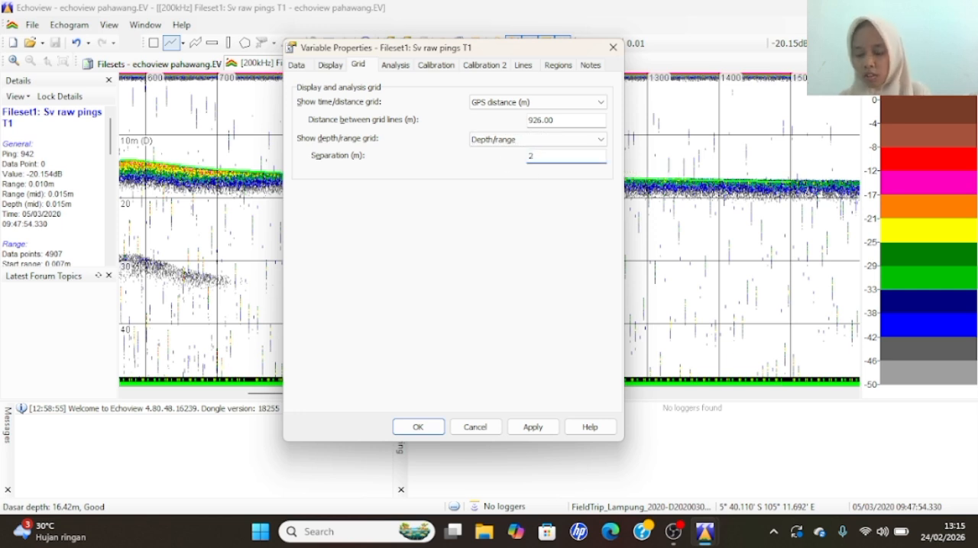
- Switch the time/distance grid to Ping number and apply the changed variable properties to the echogram
left_click(510, 102)
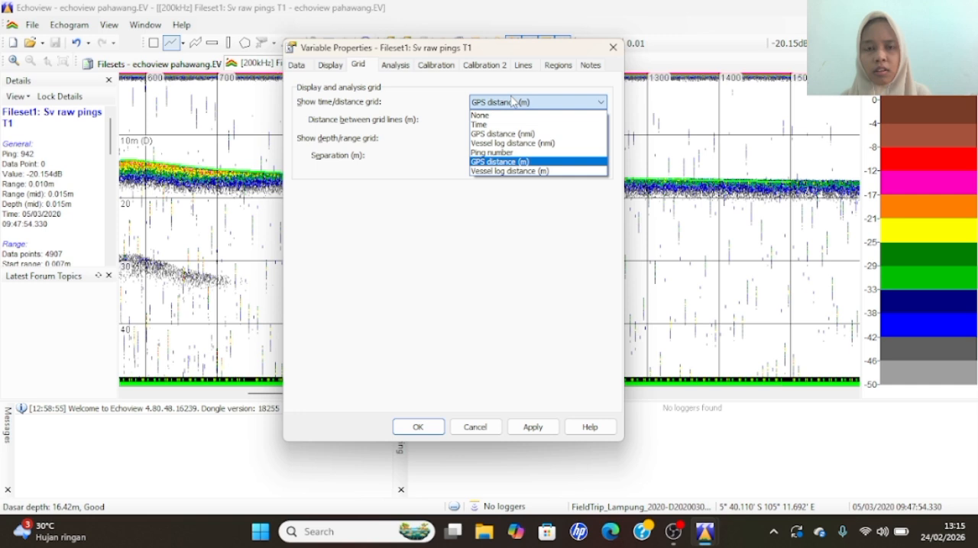
left_click(517, 152)
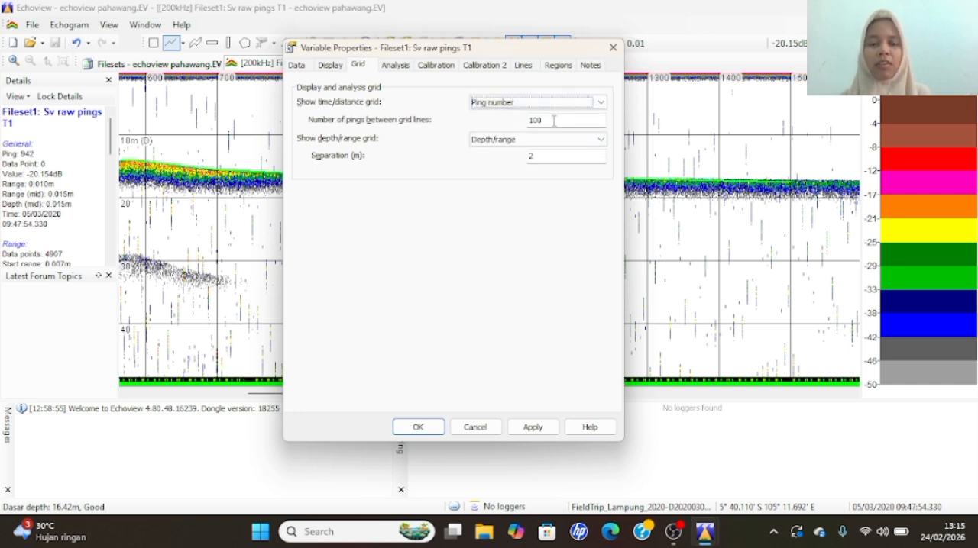
left_click(533, 427)
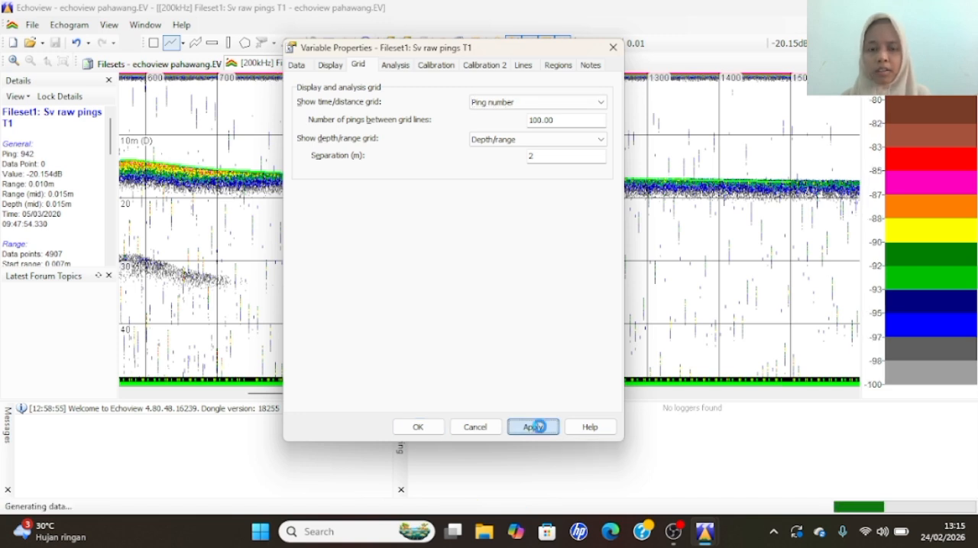
left_click(419, 429)
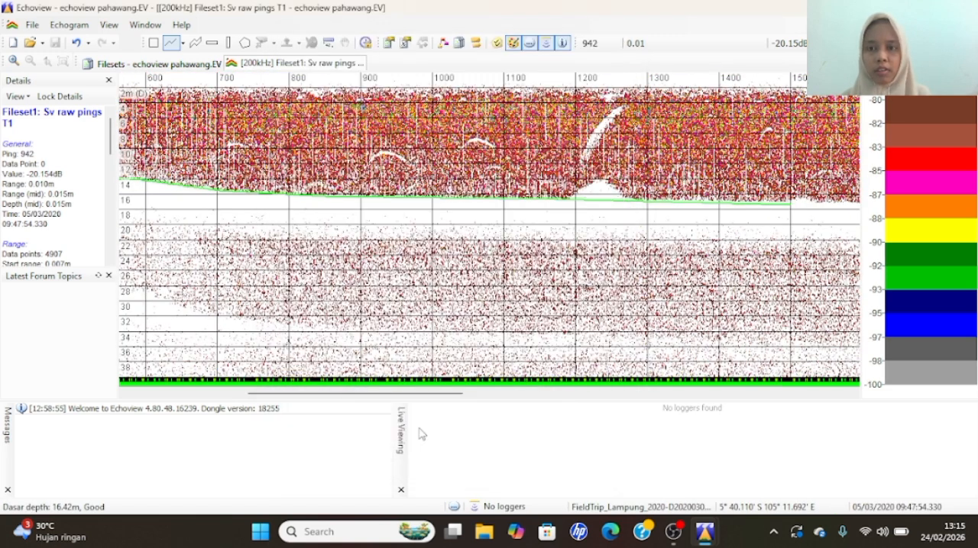
- Create a new editable line, Line2, from the existing Dasar line with a linear offset of -2 m and gaps spanned
left_click(183, 44)
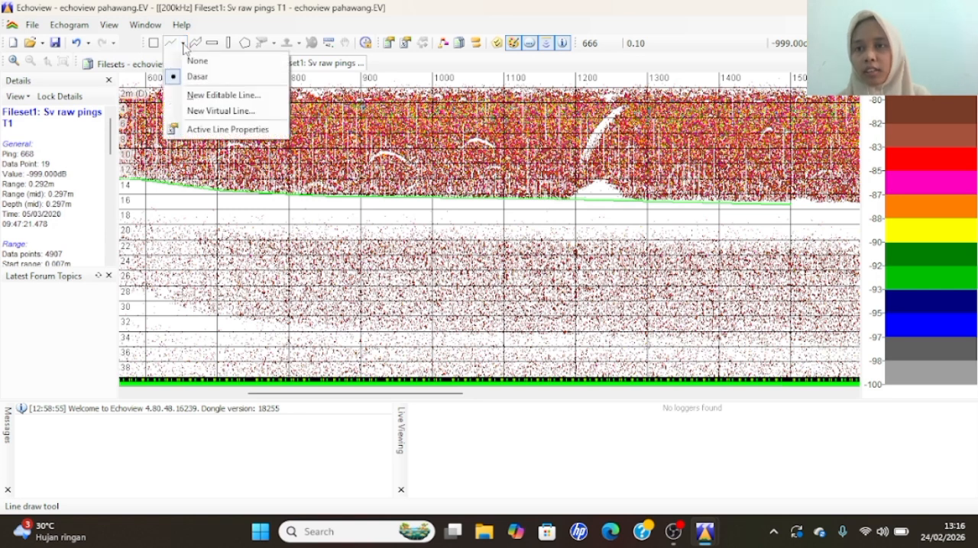
left_click(204, 95)
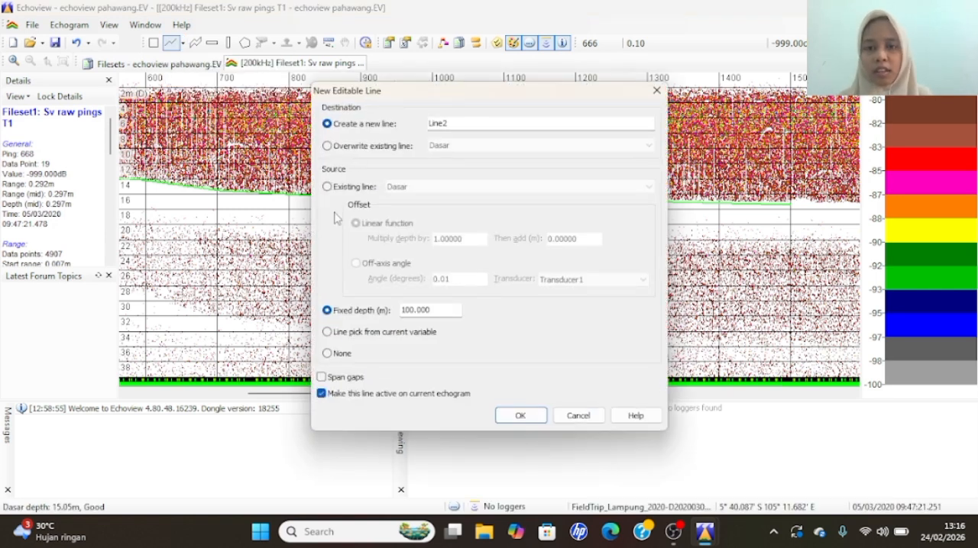
left_click(327, 187)
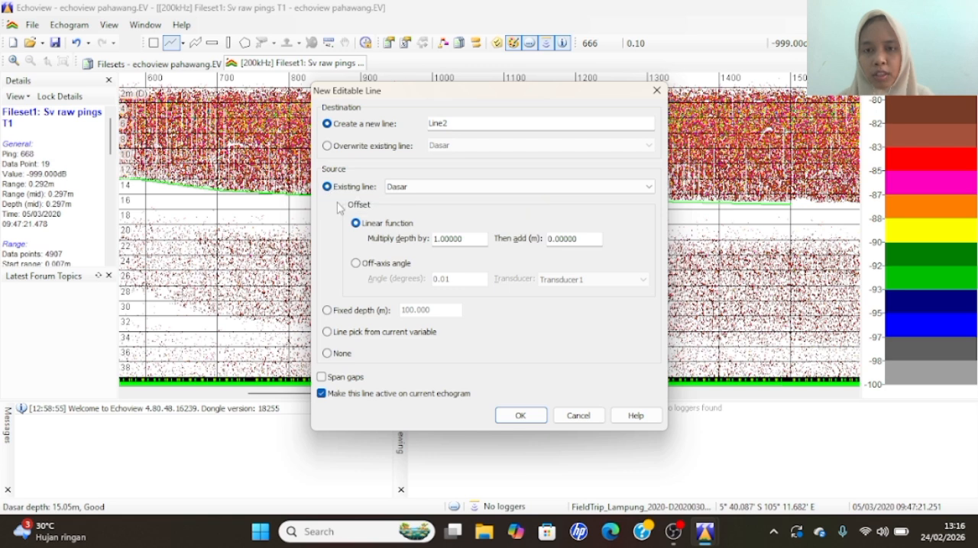
left_click(552, 239)
key("BackSpace")
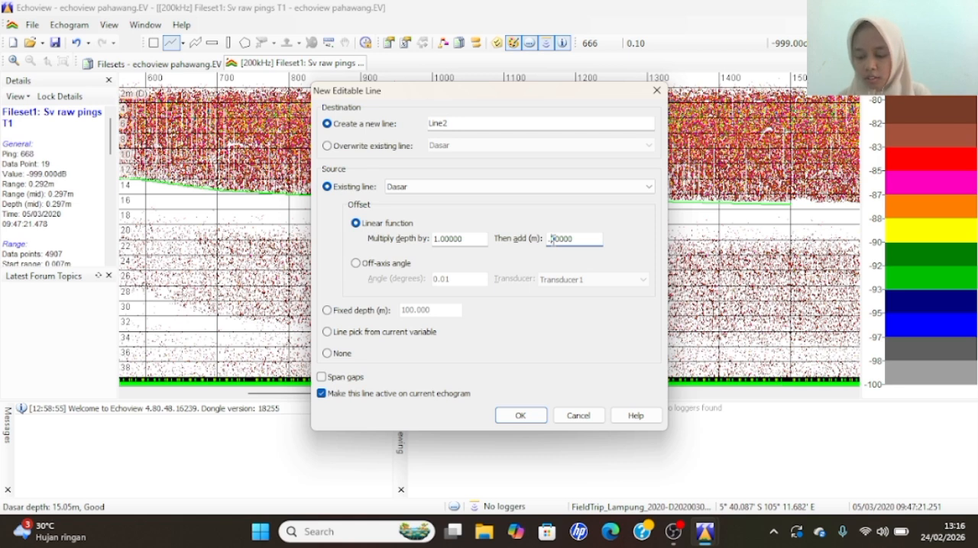
type("-")
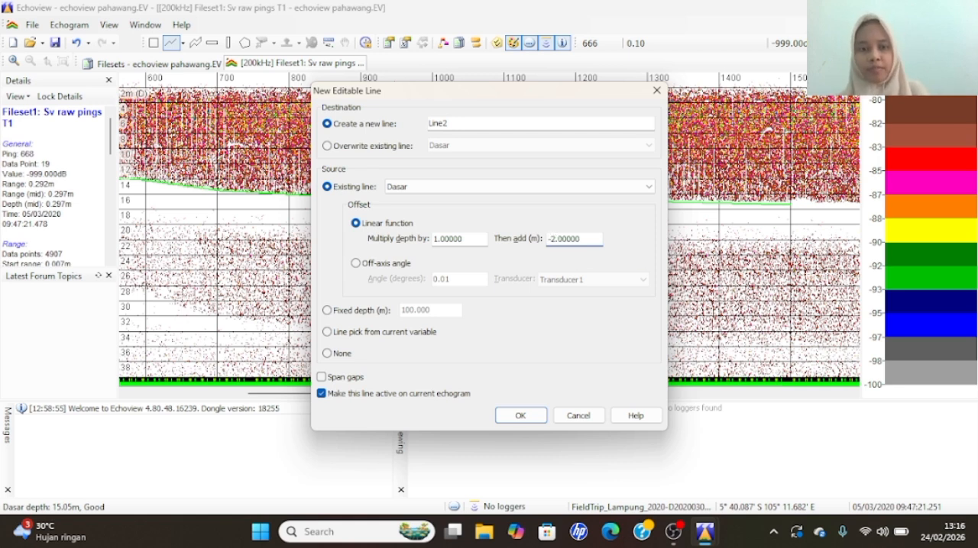
left_click(322, 377)
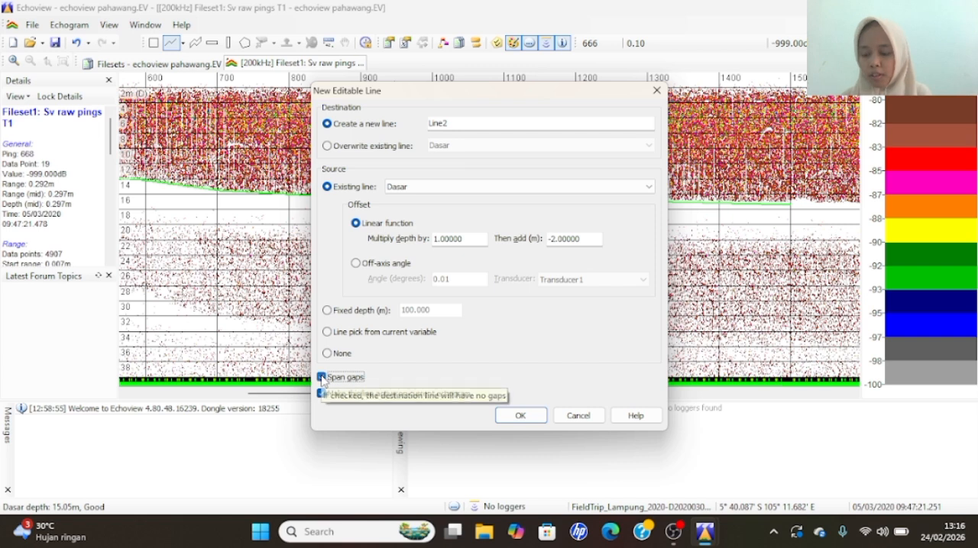
left_click(534, 416)
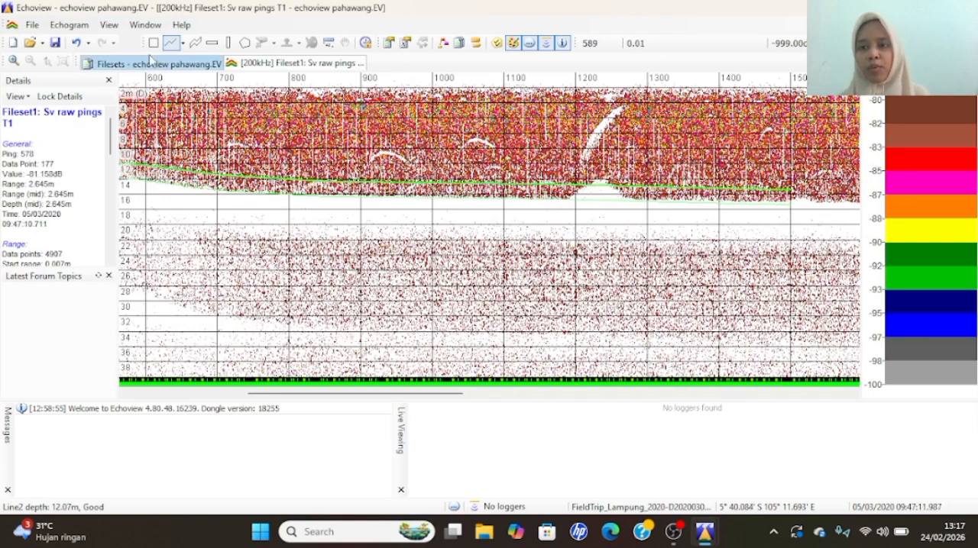
- Create another editable line, Line3, from Line2 with a linear offset of -2 m and gaps spanned
left_click(182, 43)
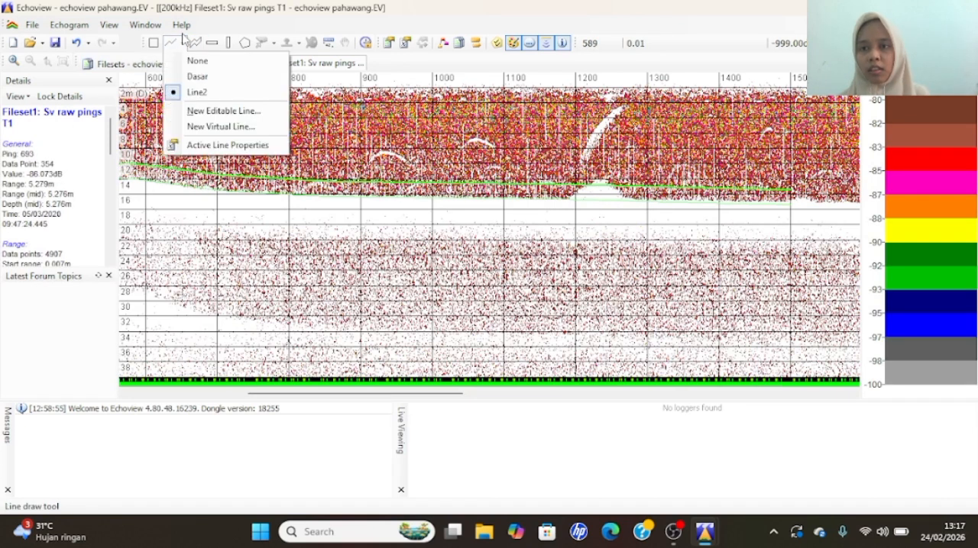
left_click(221, 110)
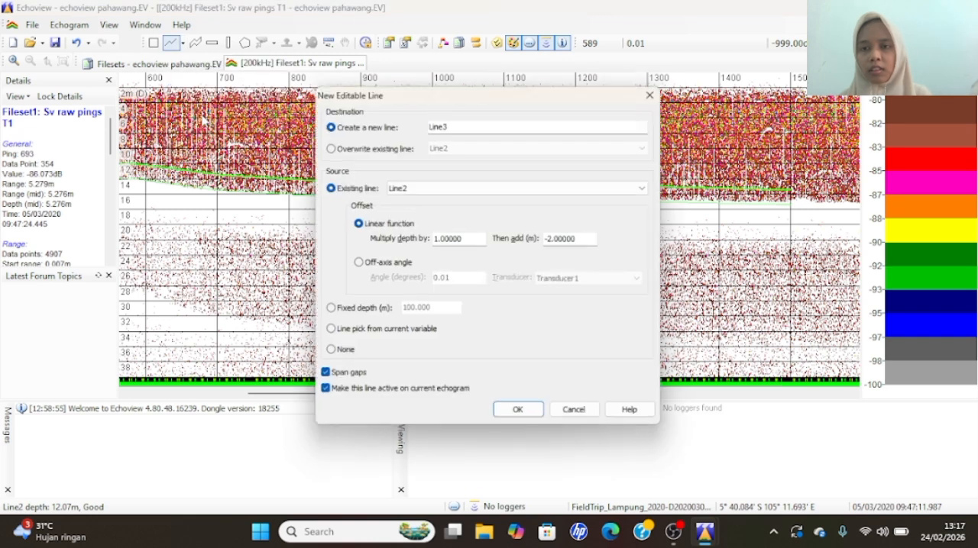
left_click(520, 421)
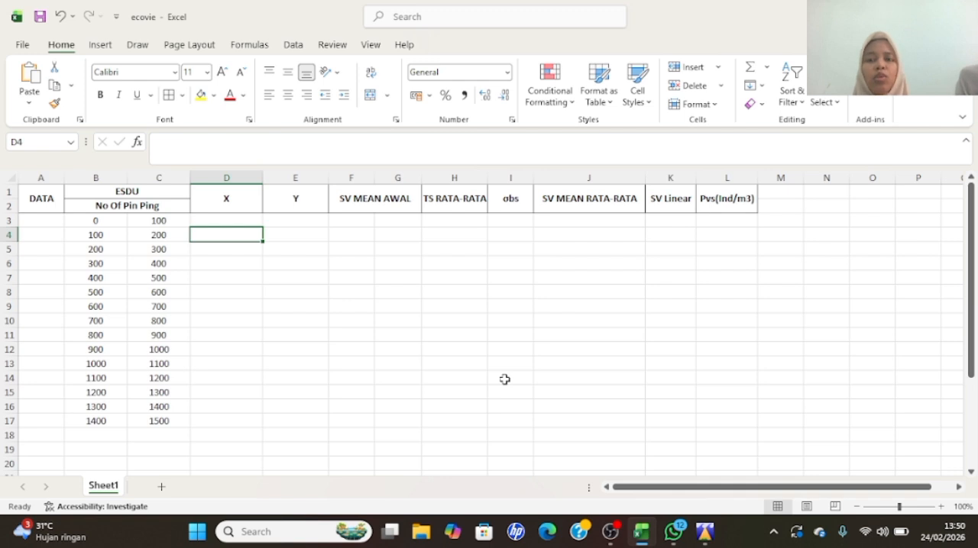
- Select cell D3 for the X value of pings 0 to 100, check the longitude in Echoview, and return to the ecovie workbook in Excel
left_click(230, 220)
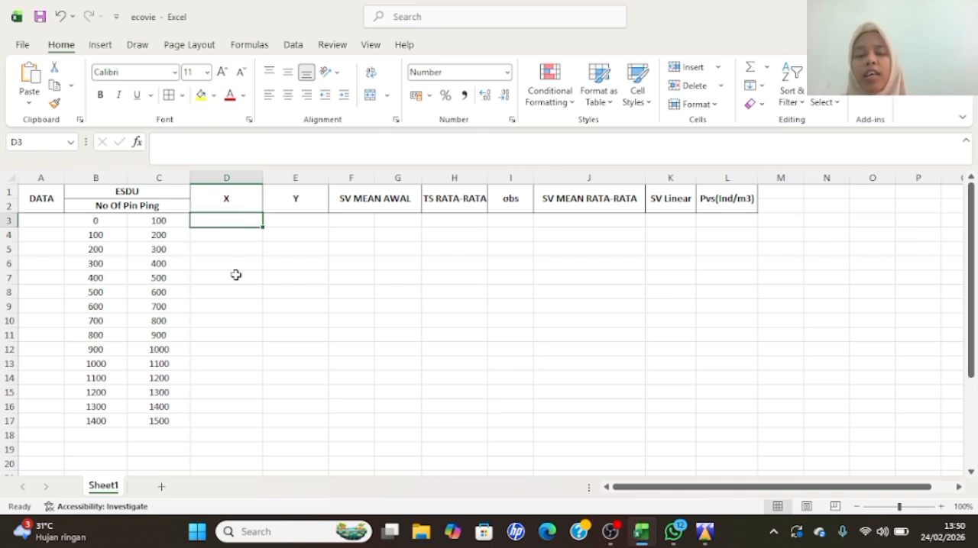
left_click(704, 532)
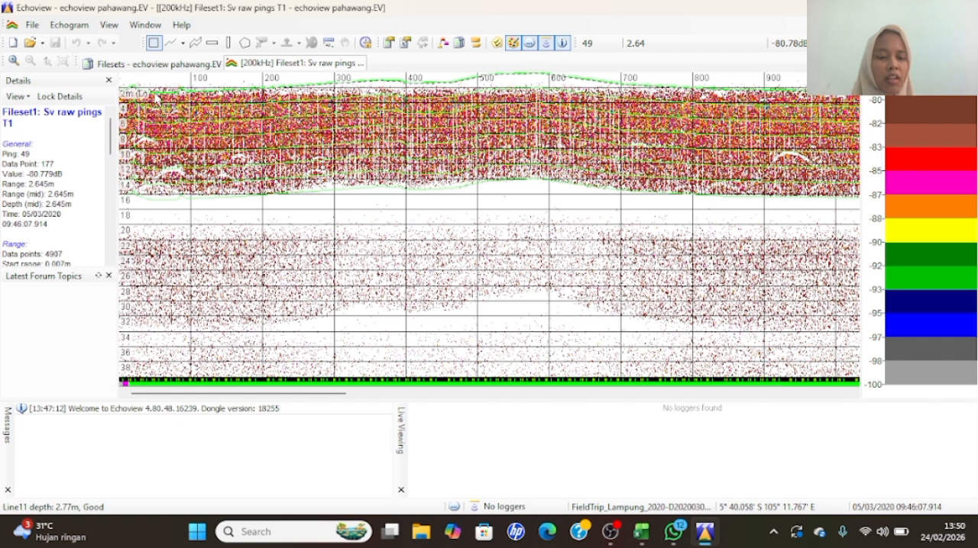
mouse_move(646, 530)
left_click(655, 469)
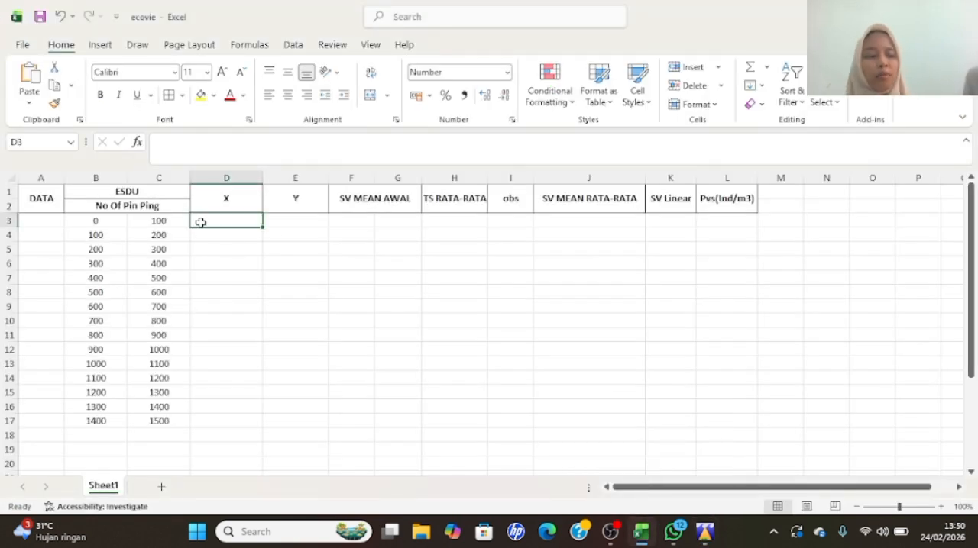
- Enter the longitude formula =(105+(11.767)) in cell D3 of the X column
type("=")
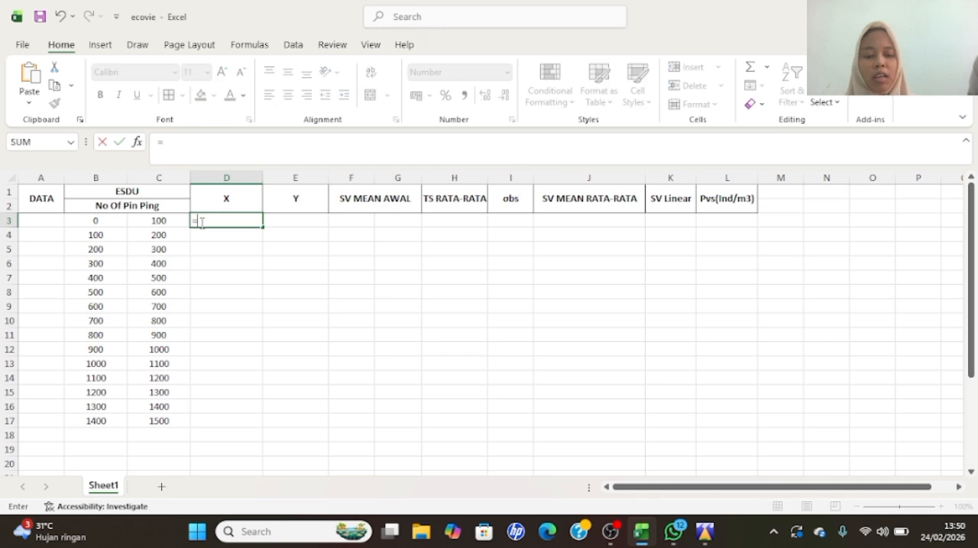
type("(105")
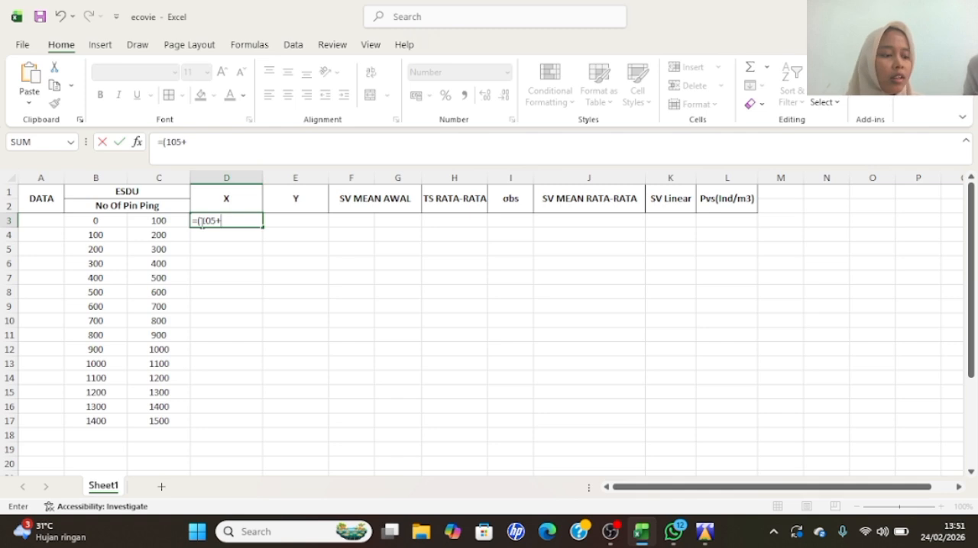
type("+(")
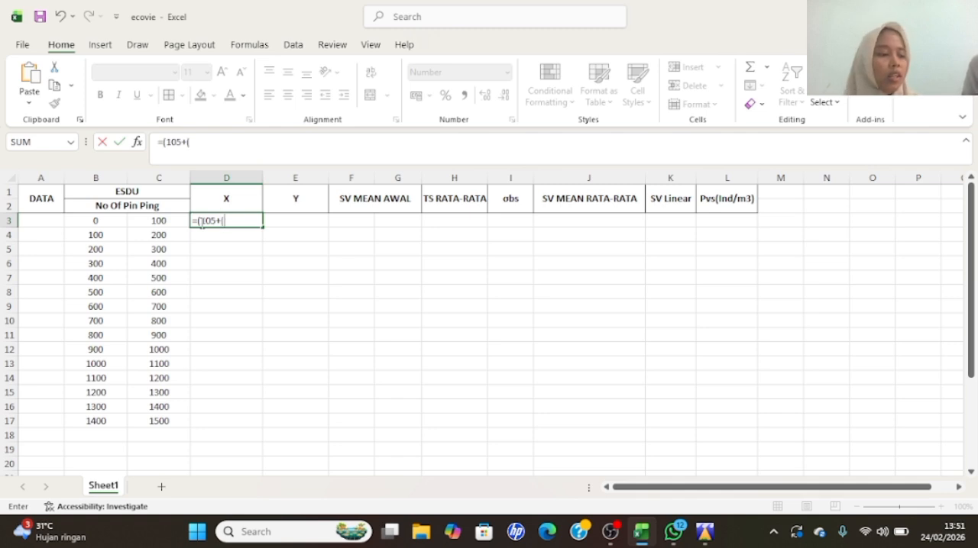
type("11")
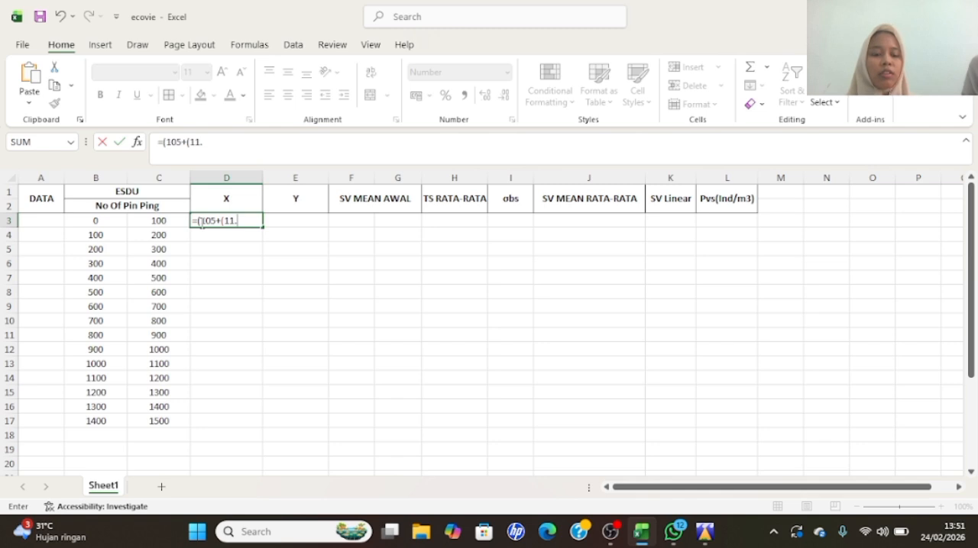
type(".")
left_click(202, 221)
key("BackSpace")
key("BackSpace")
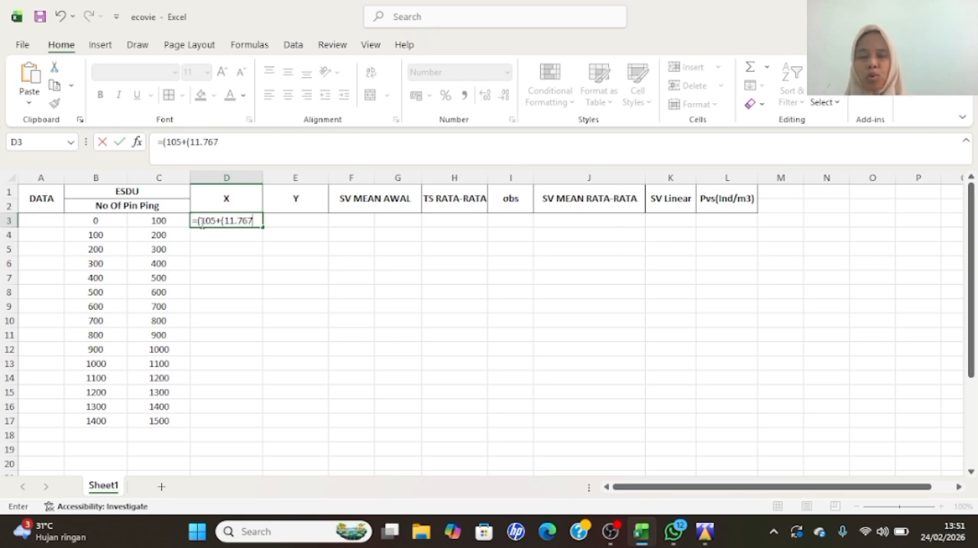
type("767)0")
key("BackSpace")
key("Return")
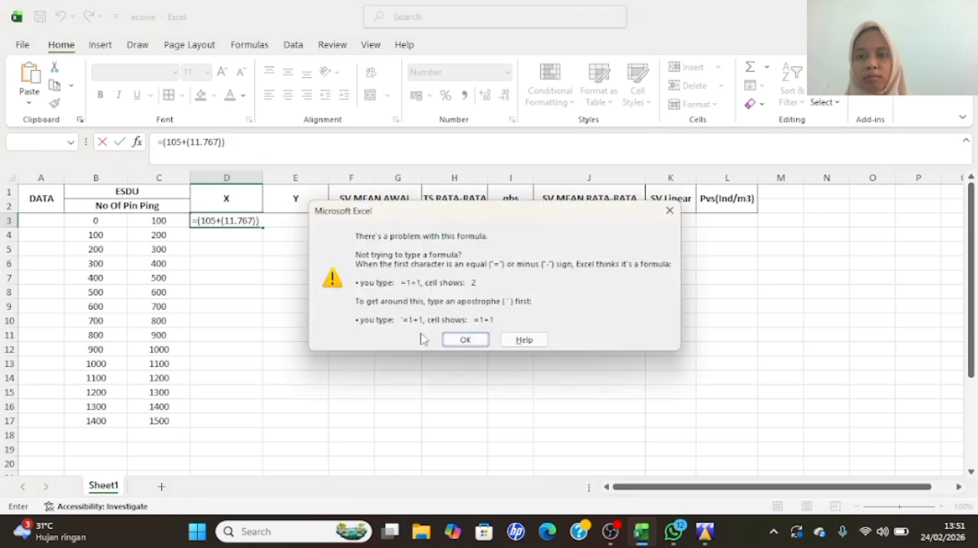
left_click(677, 212)
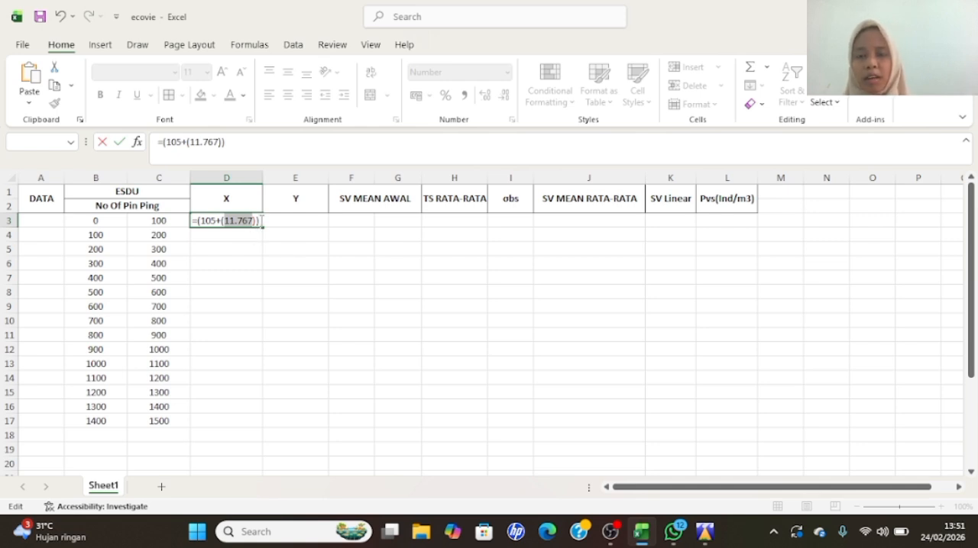
- Divide the minutes in the D3 formula by 60 so it reads =(105+(11.767/60)), and commit it
type("/")
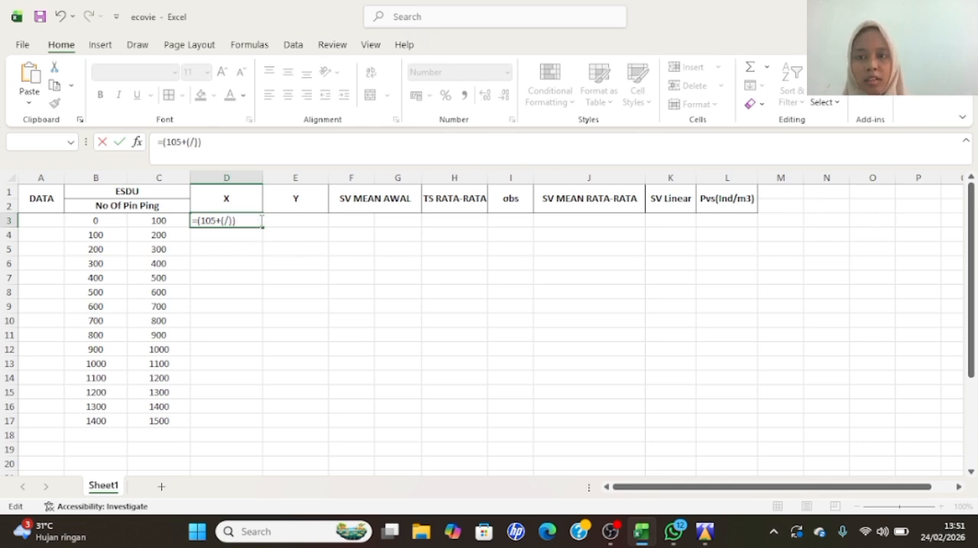
key("ctrl+z")
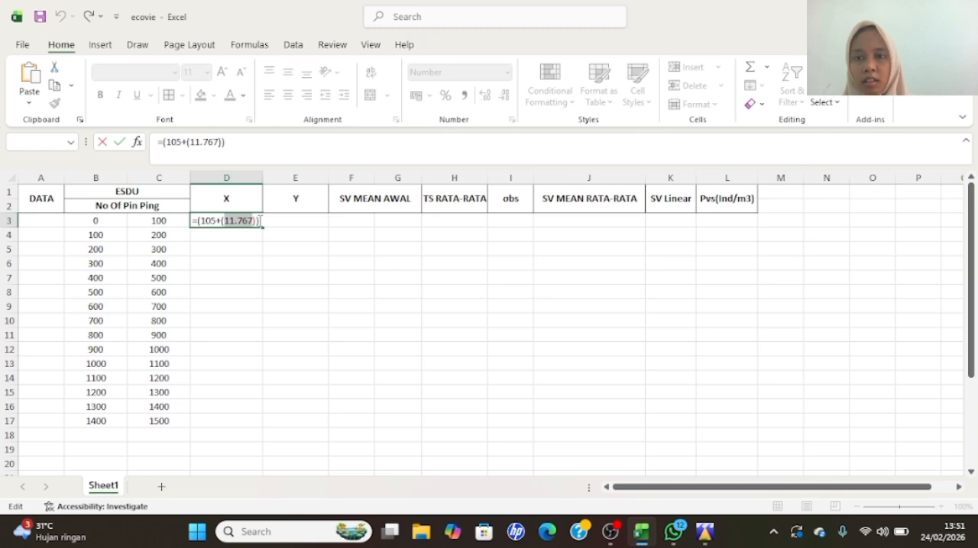
left_click(249, 221)
type("7")
key("BackSpace")
type("/")
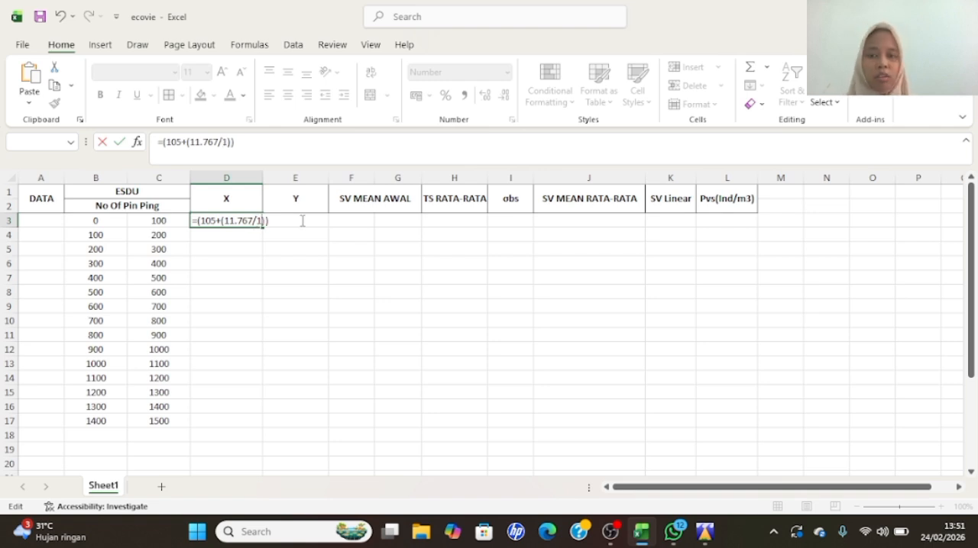
type("60")
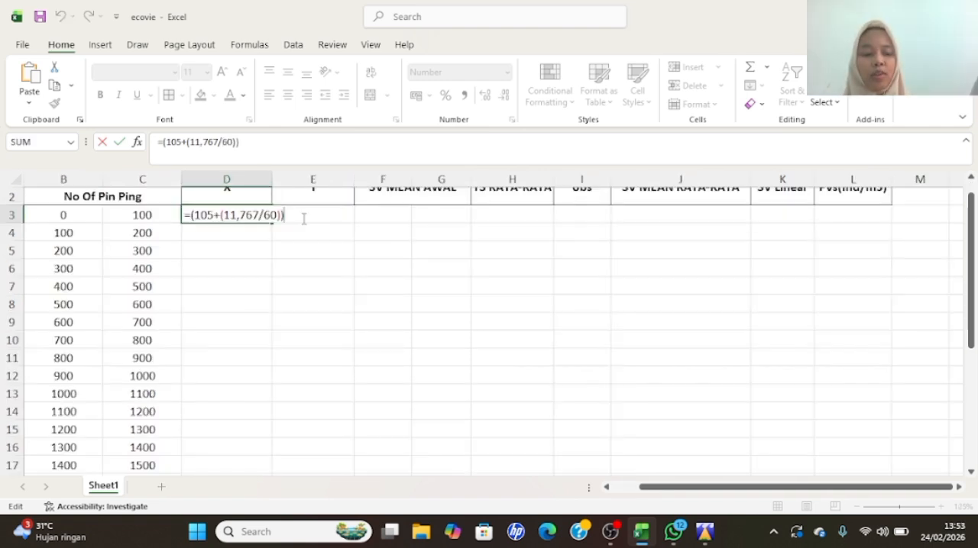
key("Return")
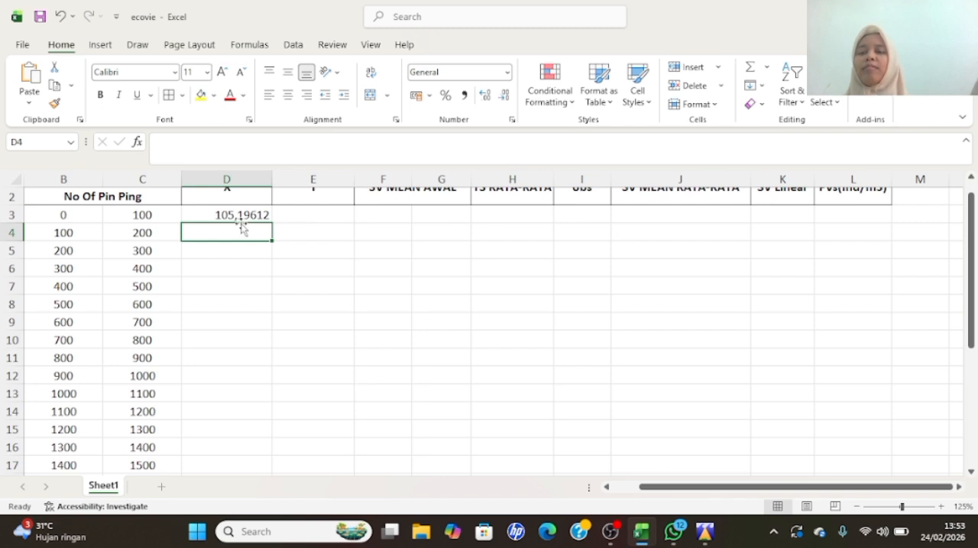
- Check the position's latitude on the echogram in Echoview and return to the ecovie workbook in Excel
scroll(305, 211, "up", 1)
scroll(304, 210, "down", 3, "ctrl")
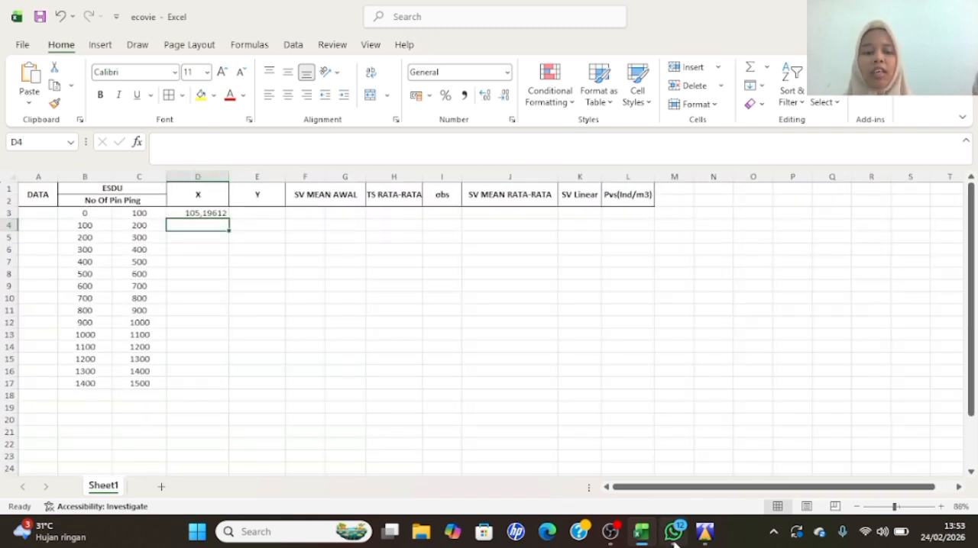
left_click(713, 519)
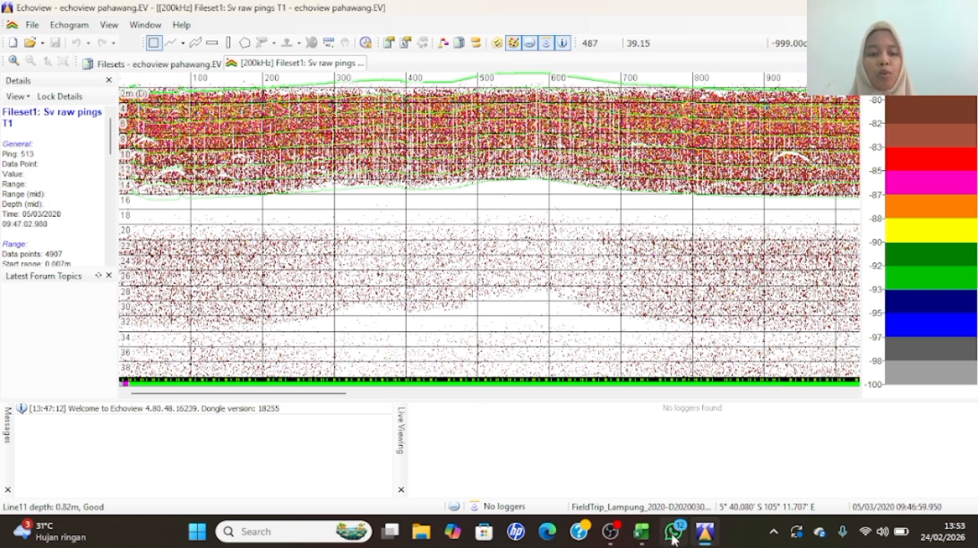
left_click(641, 532)
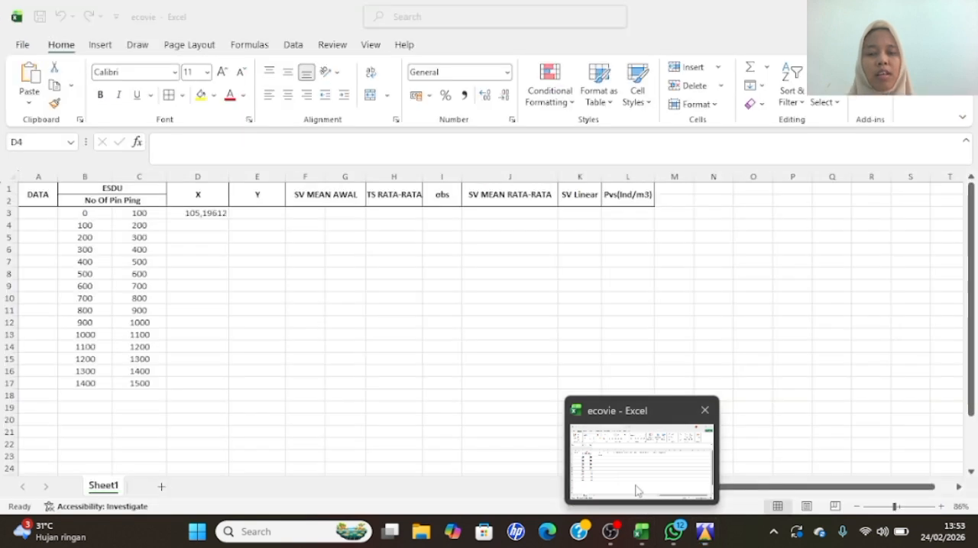
- Start the latitude formula for pings 0 to 100 in cell E3 of the Y column as =(-5+(40,60
left_click(261, 214)
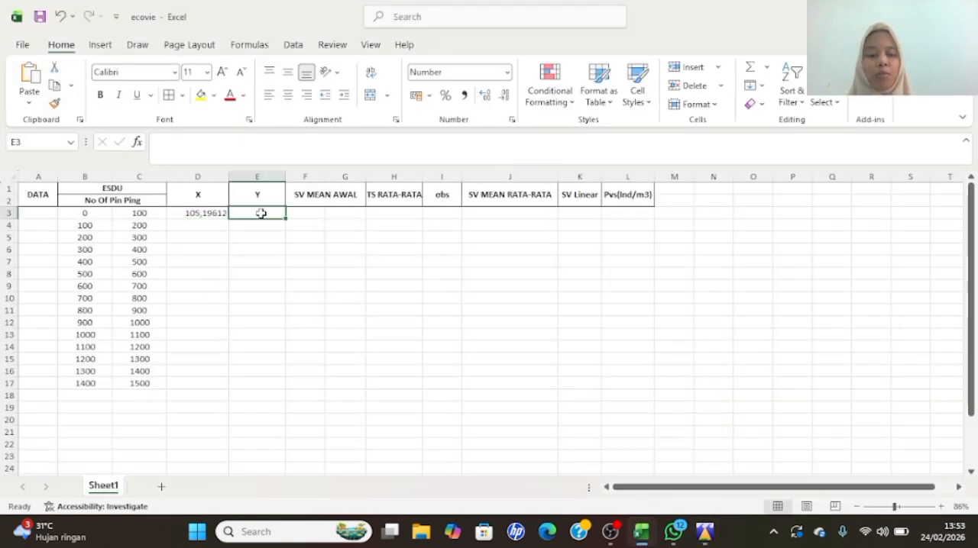
type("=")
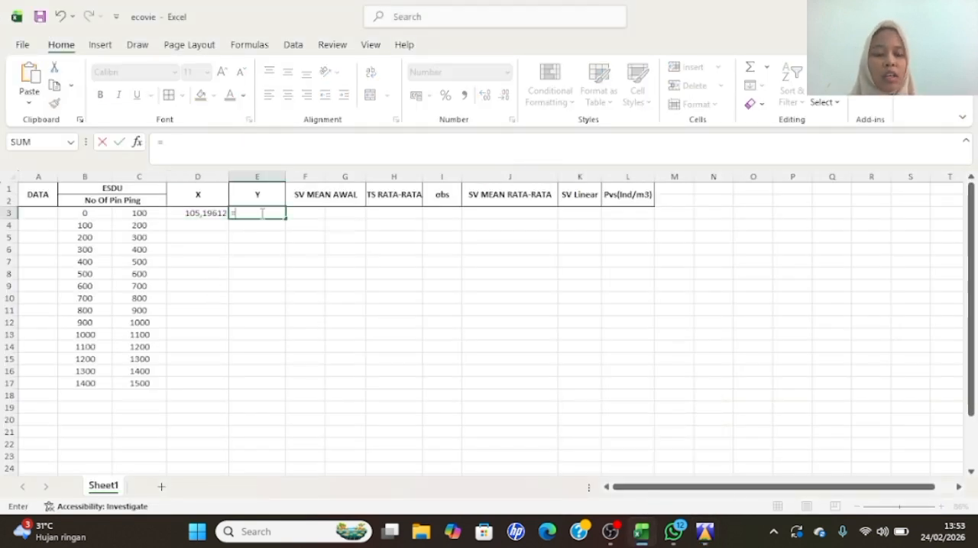
type("(-5")
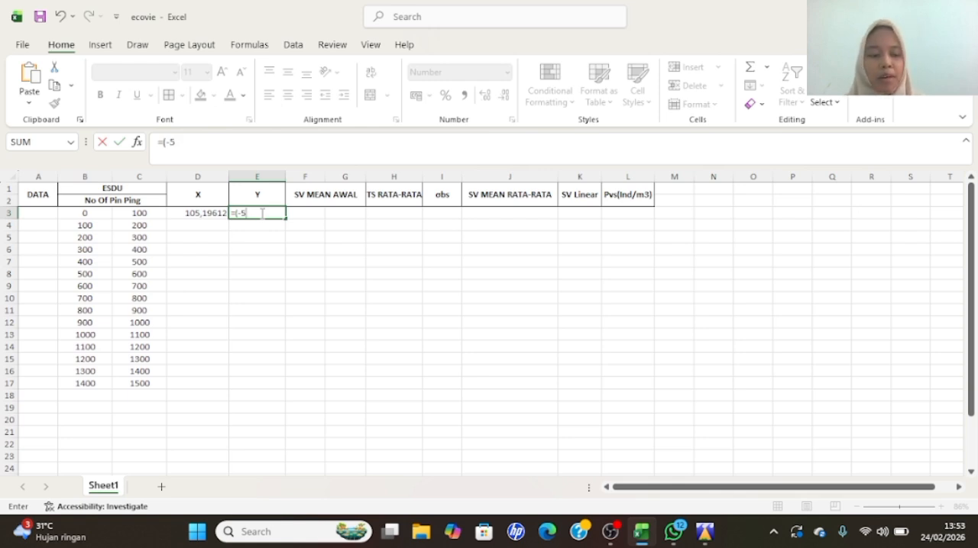
type("+(")
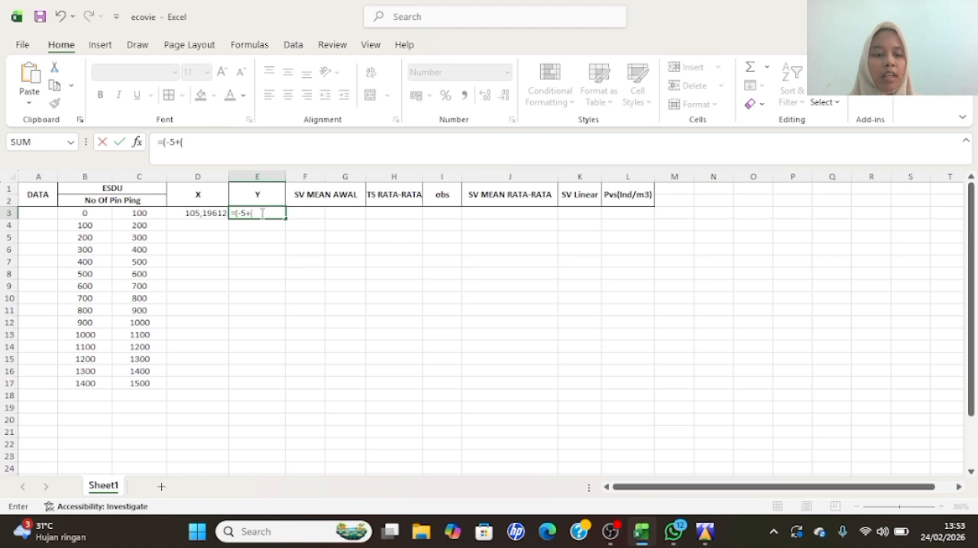
type("40.86")
key("BackSpace")
key("BackSpace")
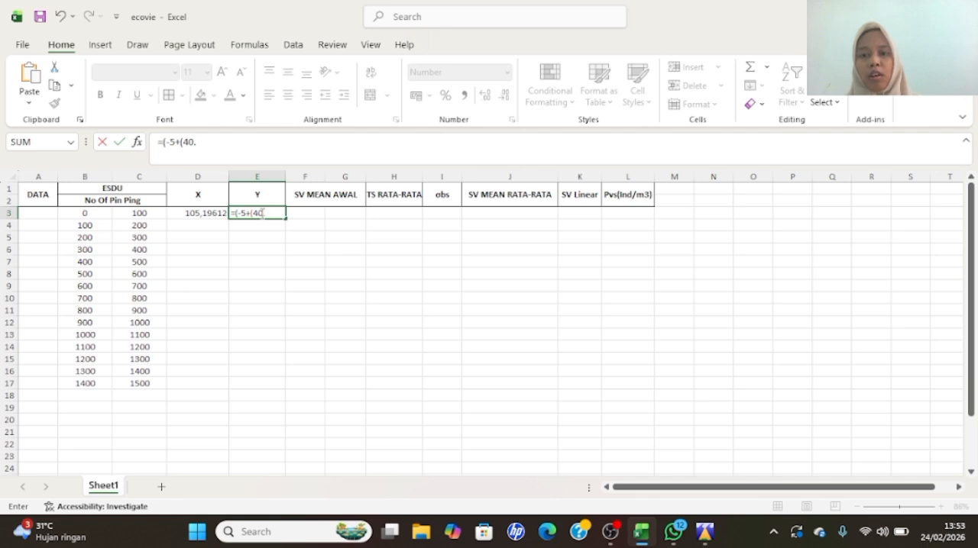
type("60")
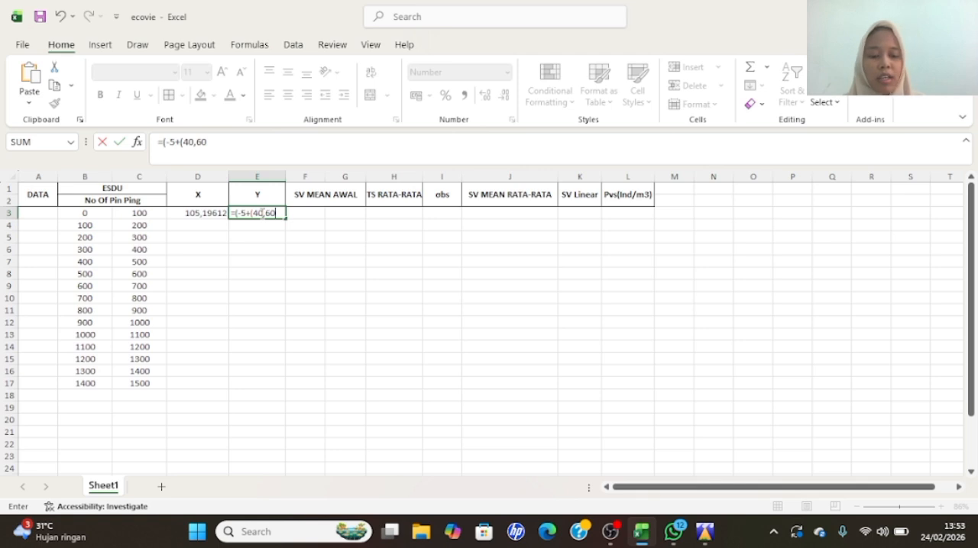
- Divide the minutes in the E3 formula by 60 so it reads =(-5+(40,60/60)), and commit it
type("?")
key("BackSpace")
type("/")
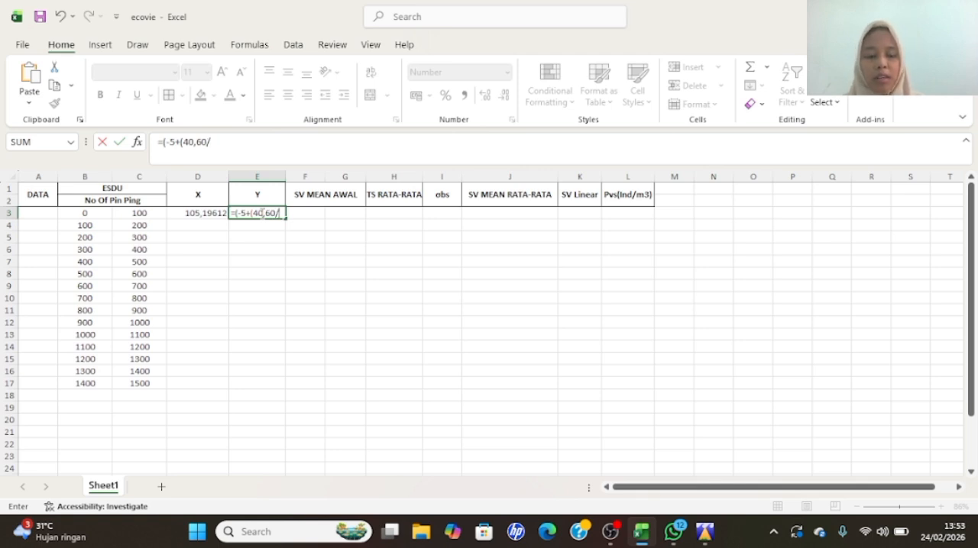
type("60))")
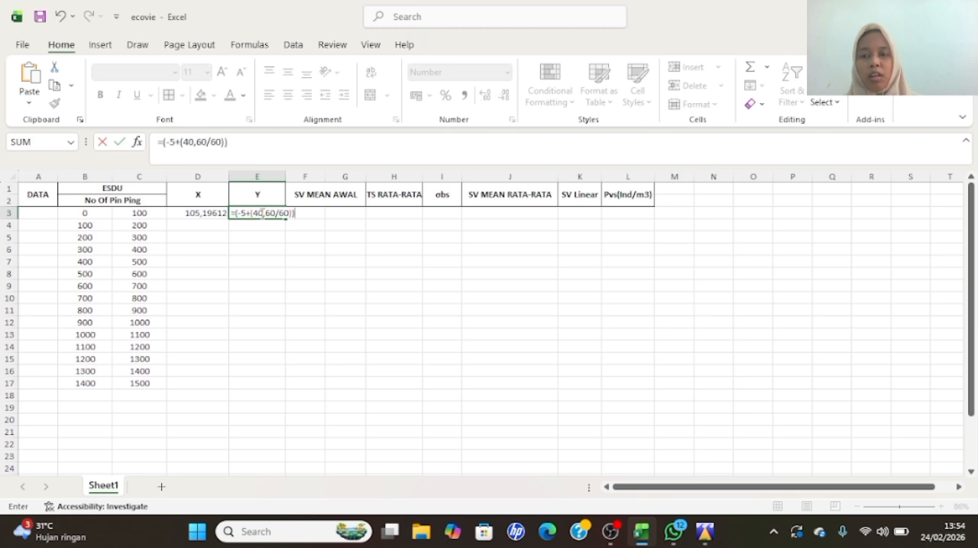
key("Return")
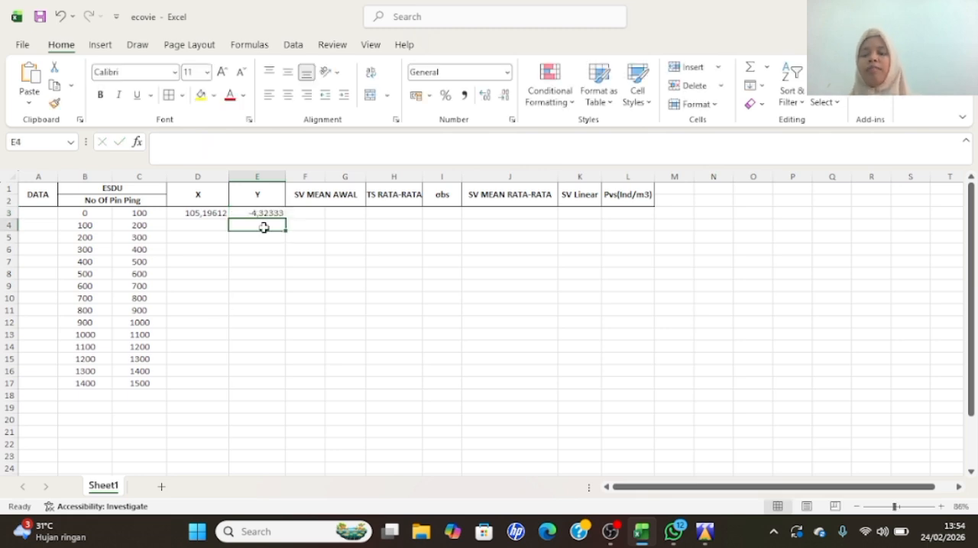
left_click(196, 227)
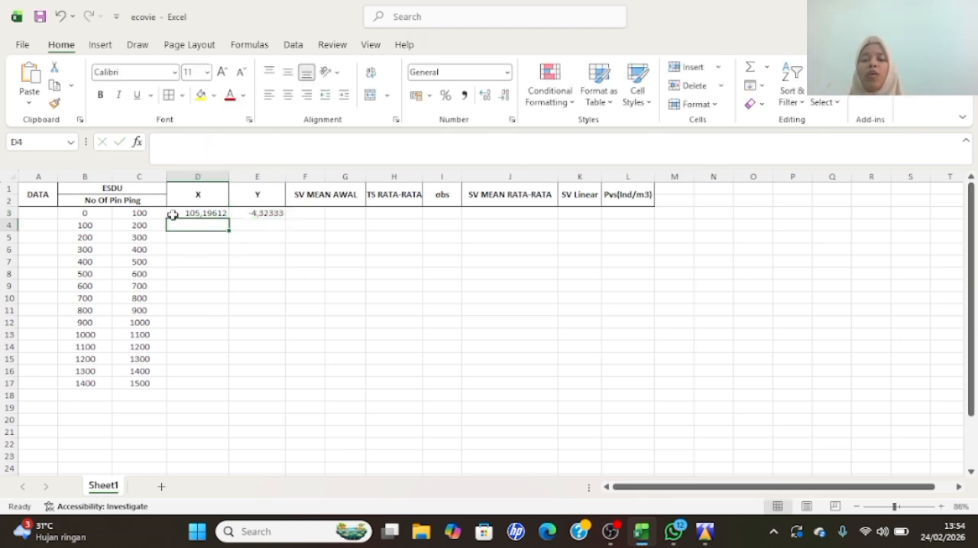
left_click(149, 384)
left_click(185, 386)
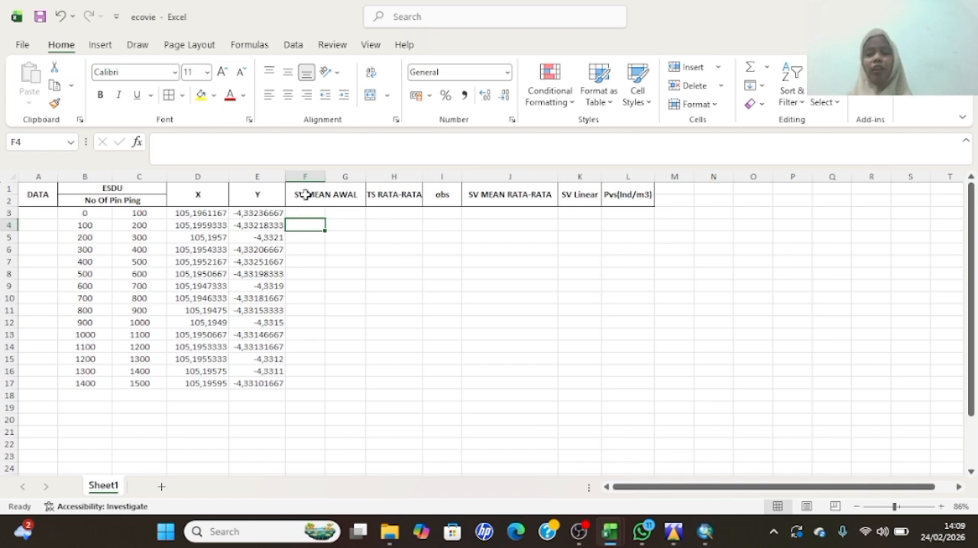
- Select cell F3 under SV MEAN AWAL, switch to Echoview, and accept the Sv raw pings T1 analysis exclusions above Line11 and below Dasar
left_click(320, 211)
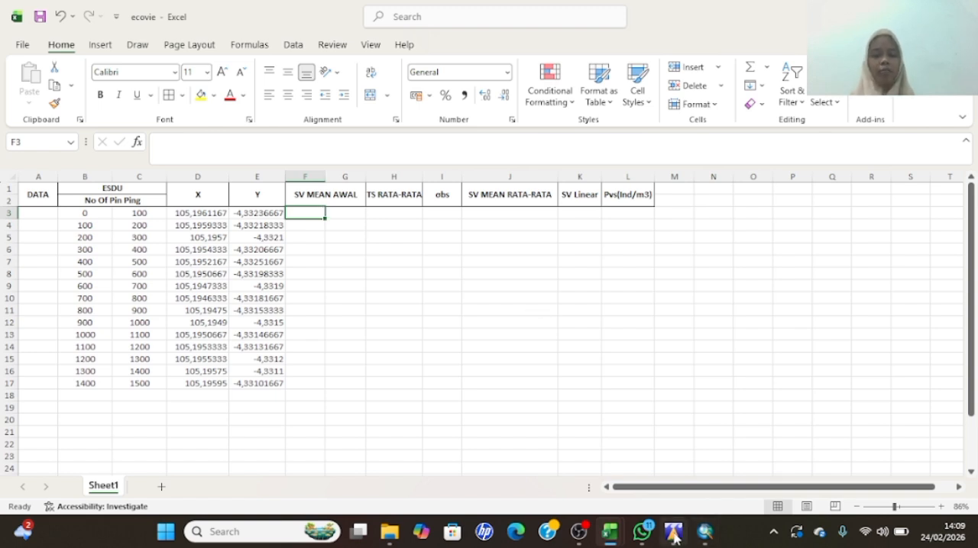
mouse_move(673, 532)
left_click(685, 497)
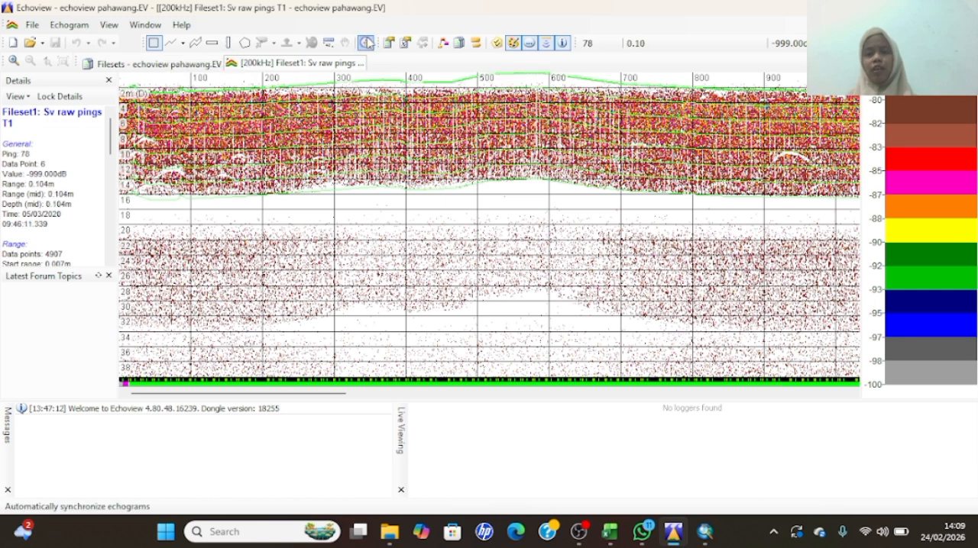
left_click(409, 47)
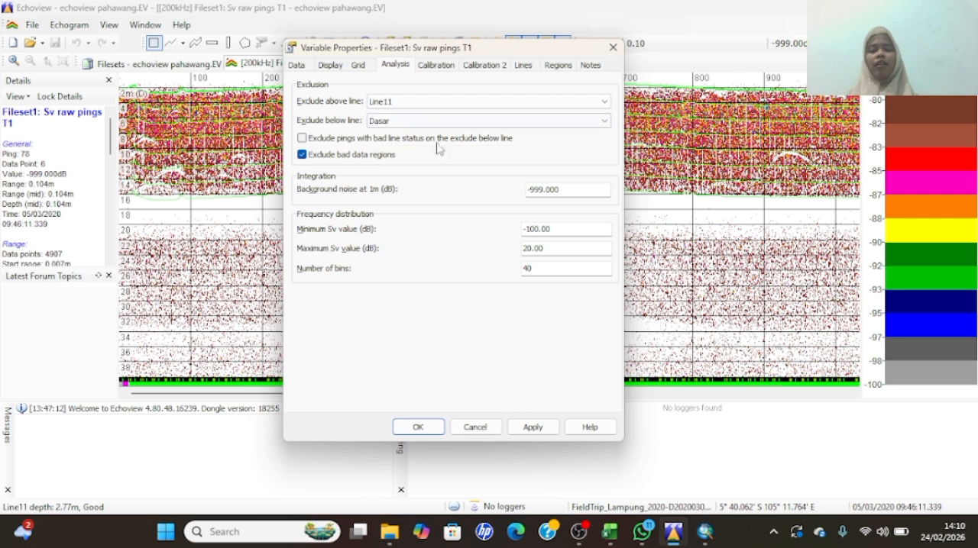
left_click(415, 426)
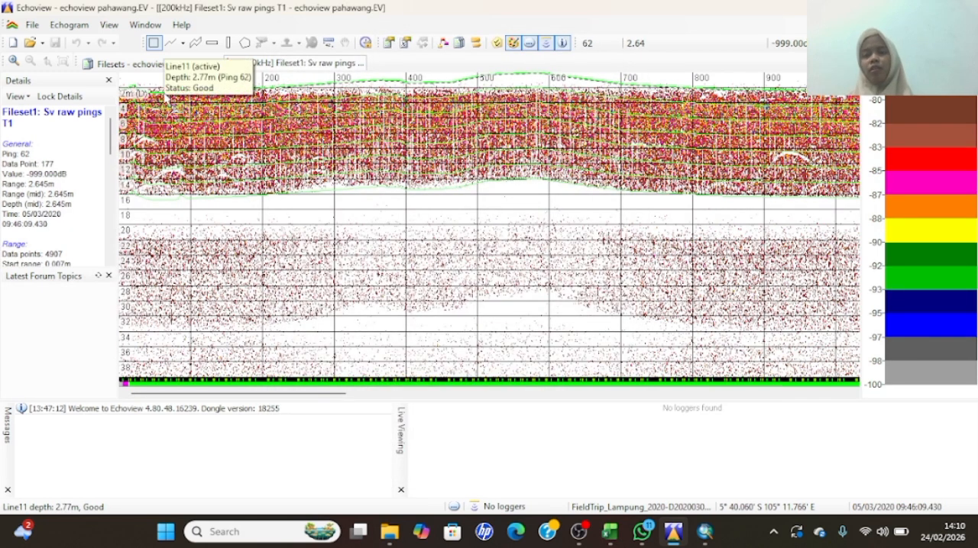
- Integrate the topmost layer cell for pings 0 to 100 on the echogram and select its Sv mean value
right_click(164, 95)
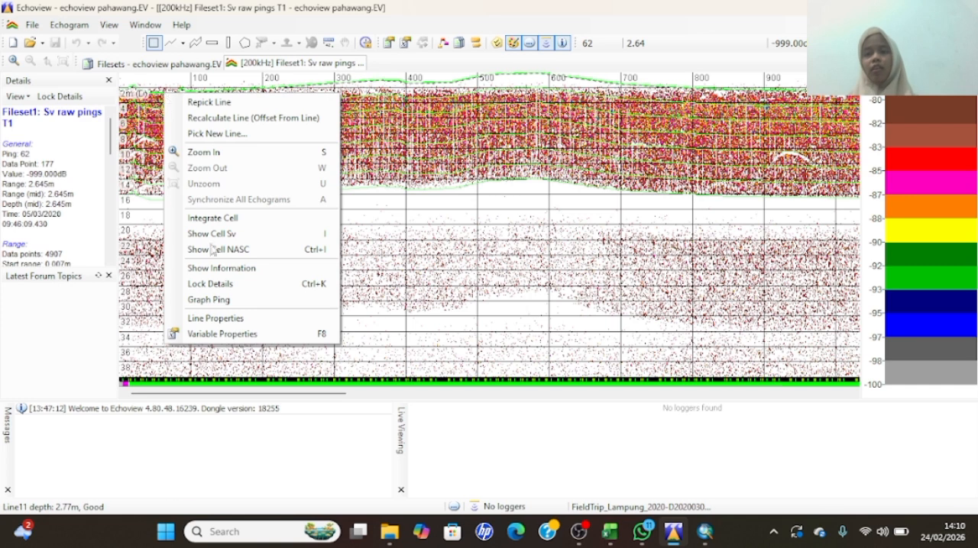
left_click(229, 218)
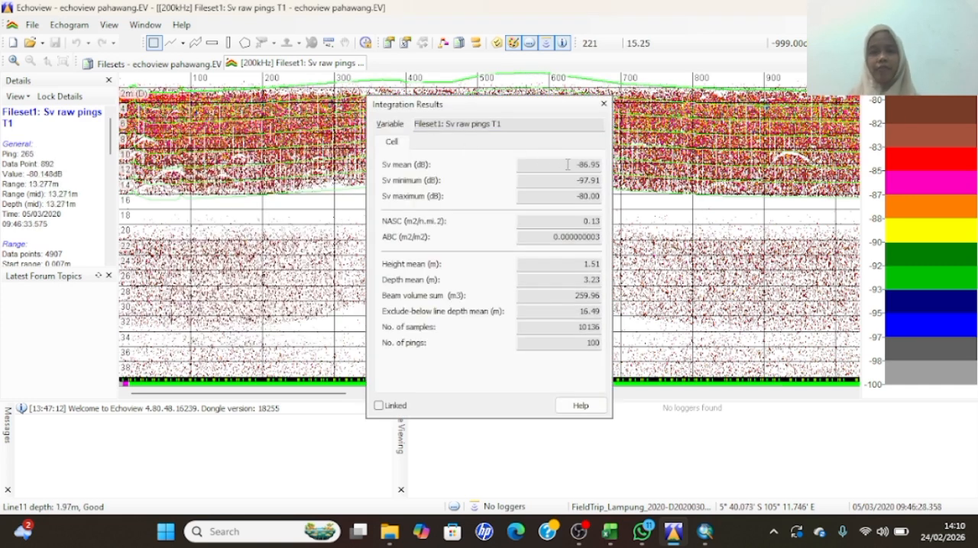
double_click(577, 164)
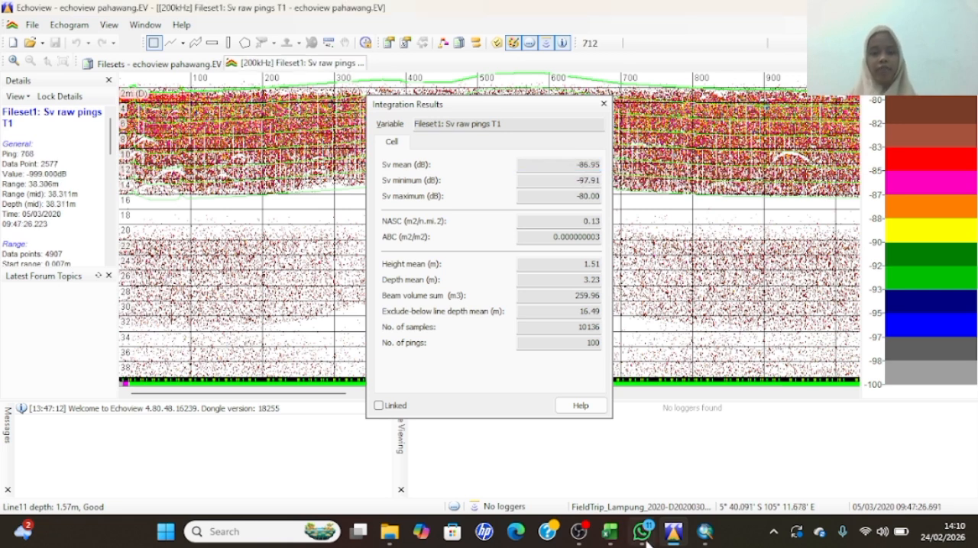
- Return to the ecovie workbook in Excel and try to paste the Sv mean into cell F3
mouse_move(642, 544)
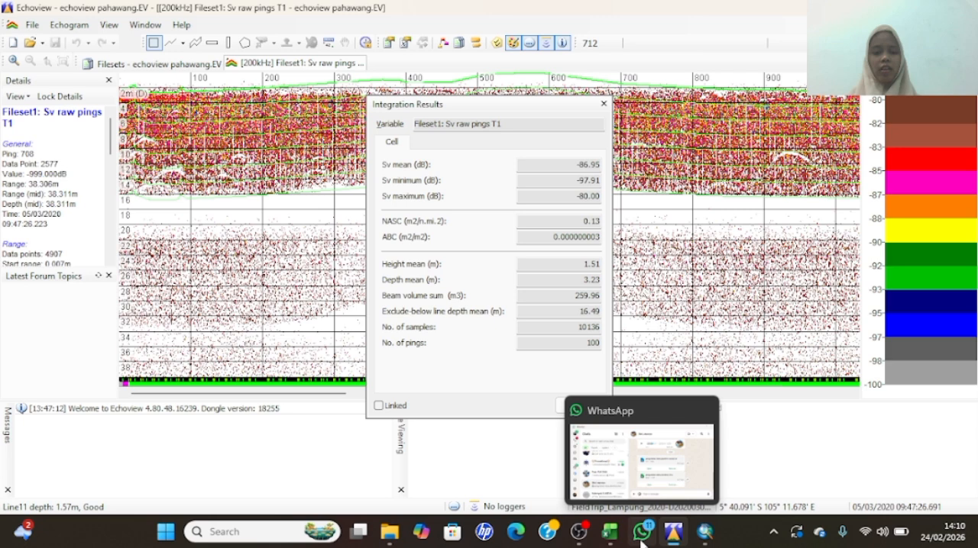
left_click(704, 531)
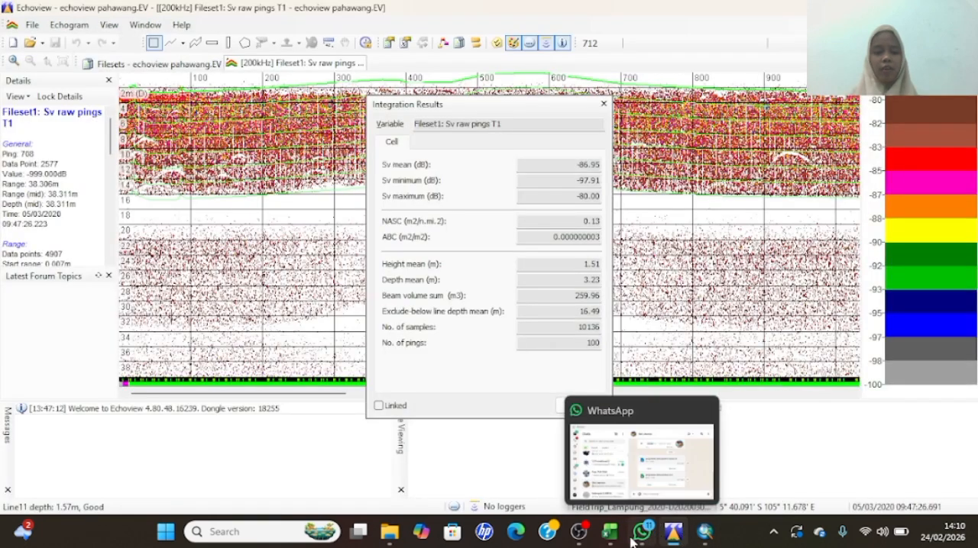
mouse_move(609, 531)
left_click(565, 452)
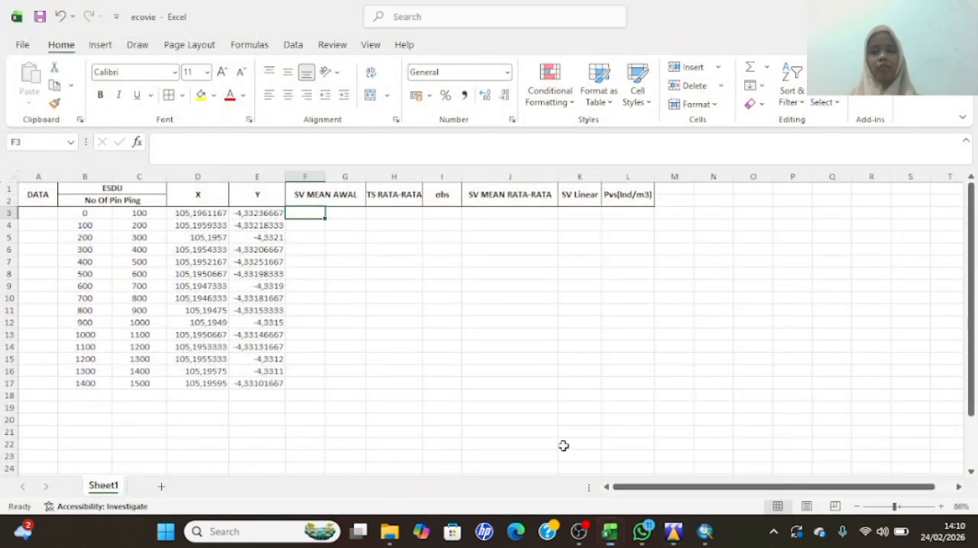
type("v")
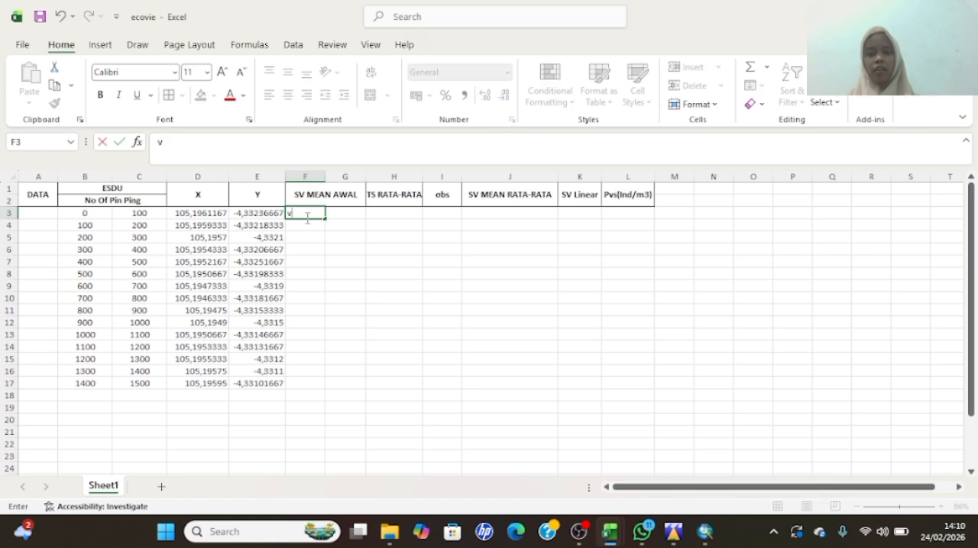
key("BackSpace")
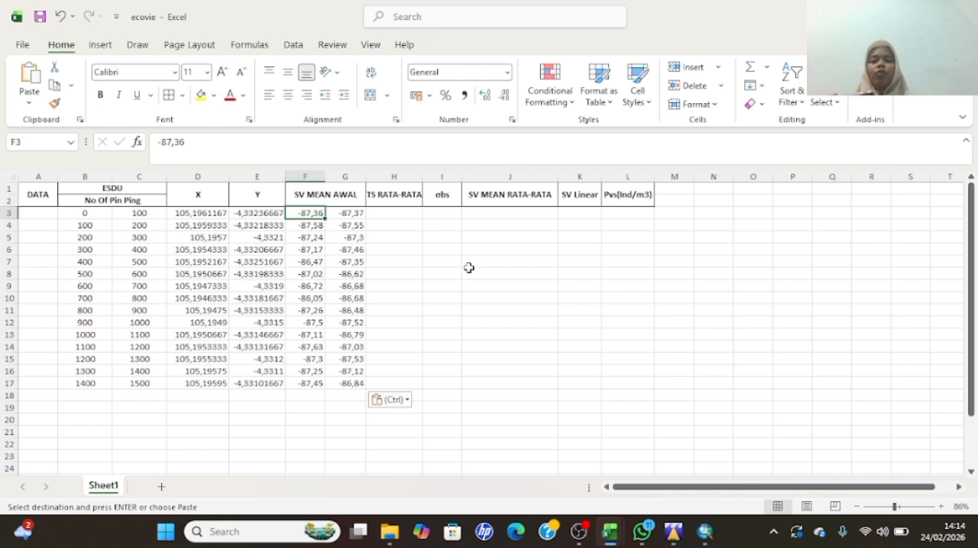
- Start the average TS formula in cell H3 of the TS RATA-RATA column as =-117,6+26.66
left_click(397, 214)
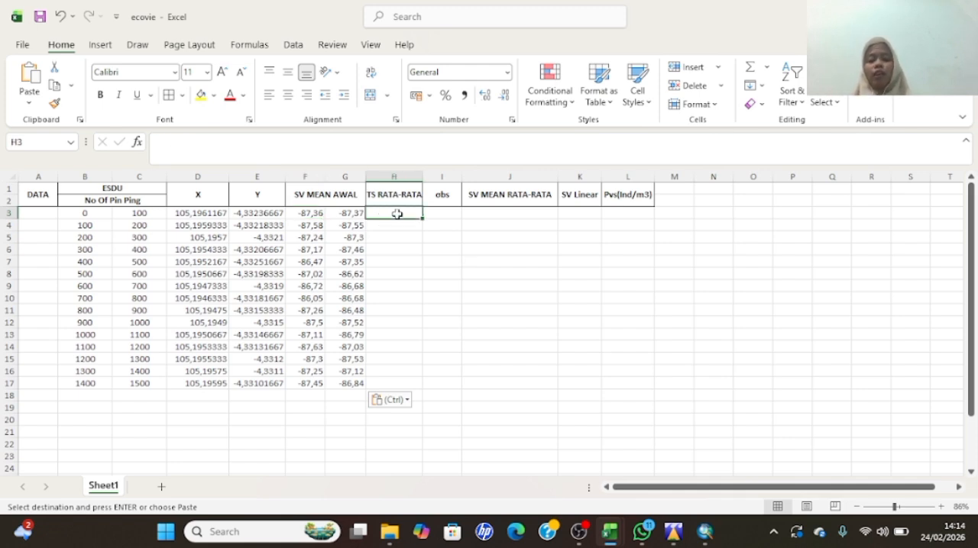
type("=")
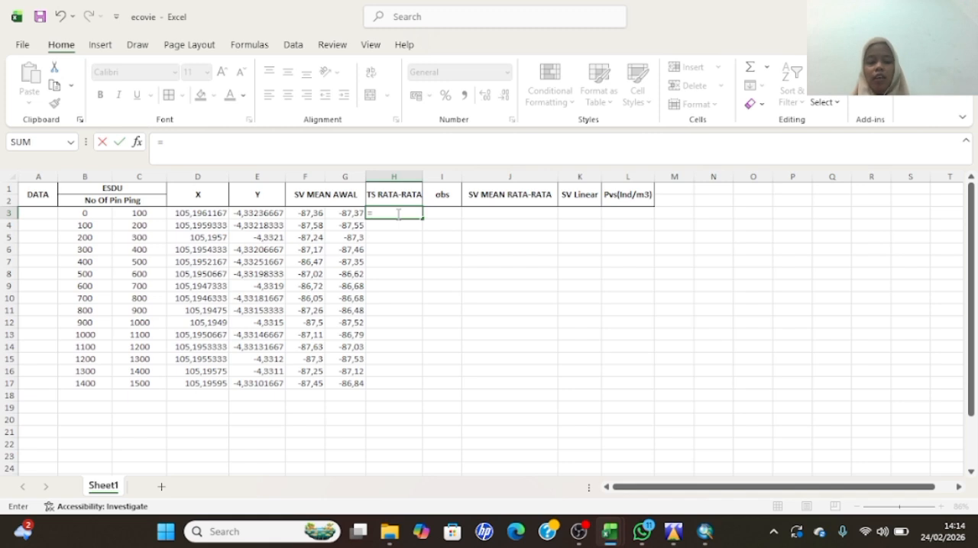
type("117")
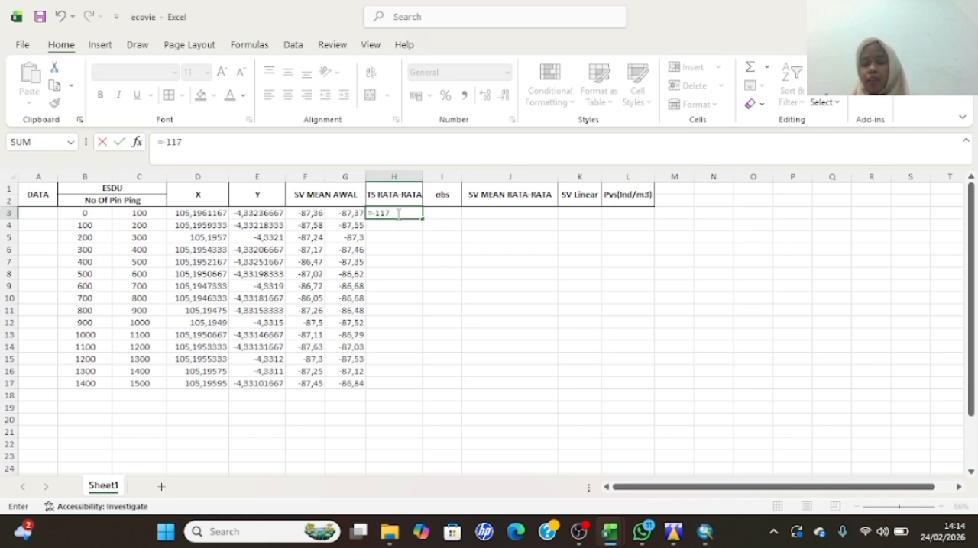
type(".")
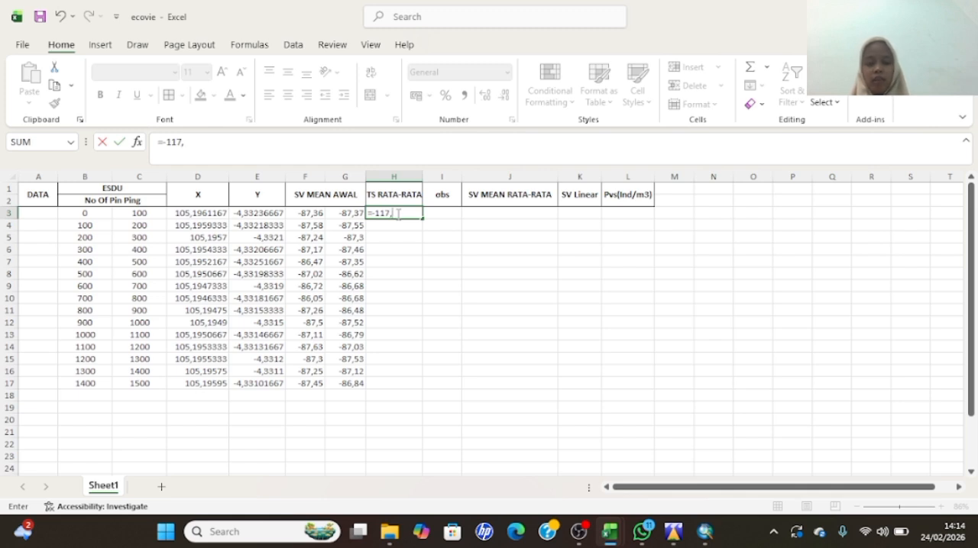
type("6+")
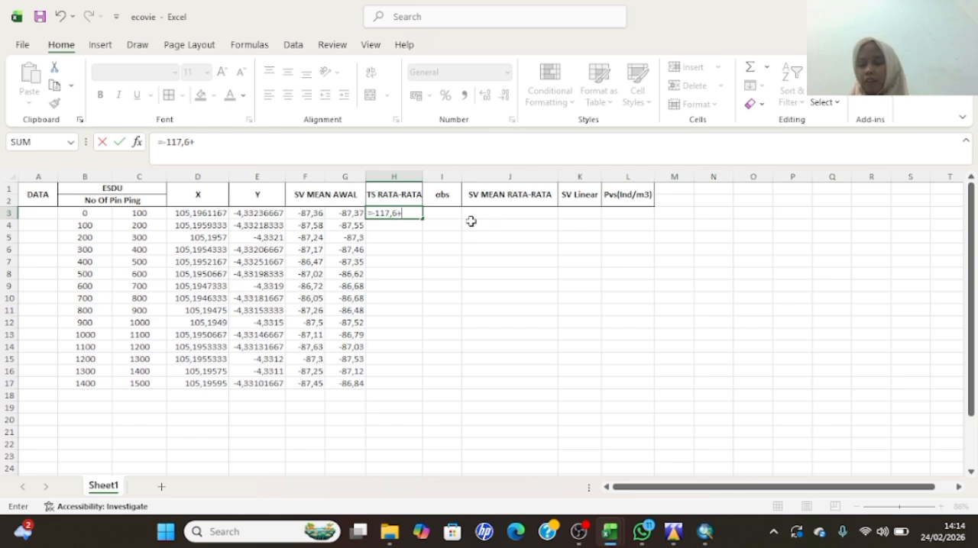
type("26.66")
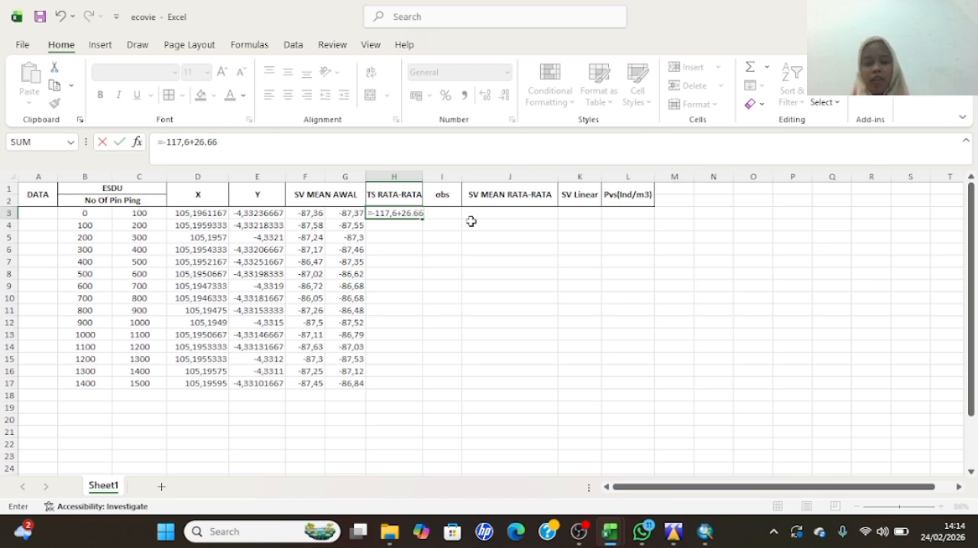
type("*")
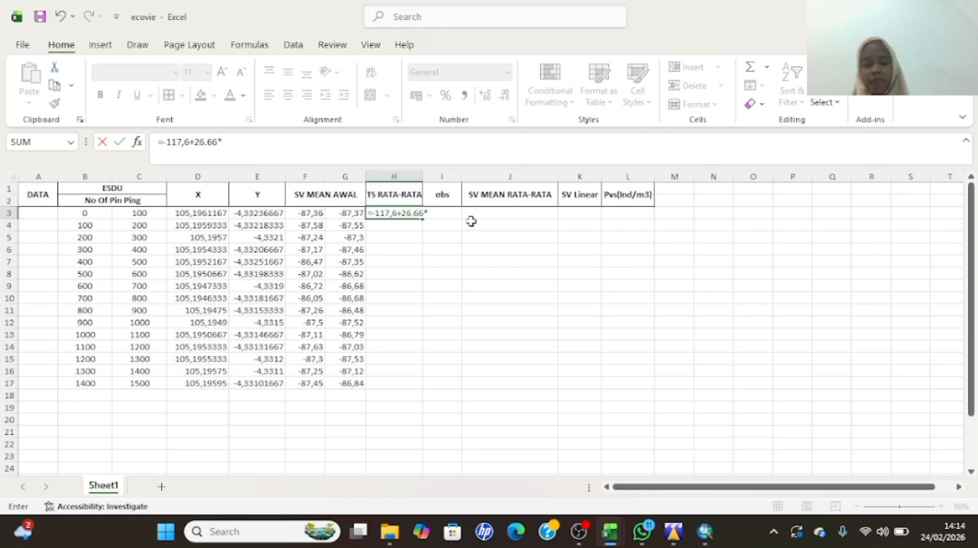
type("LO")
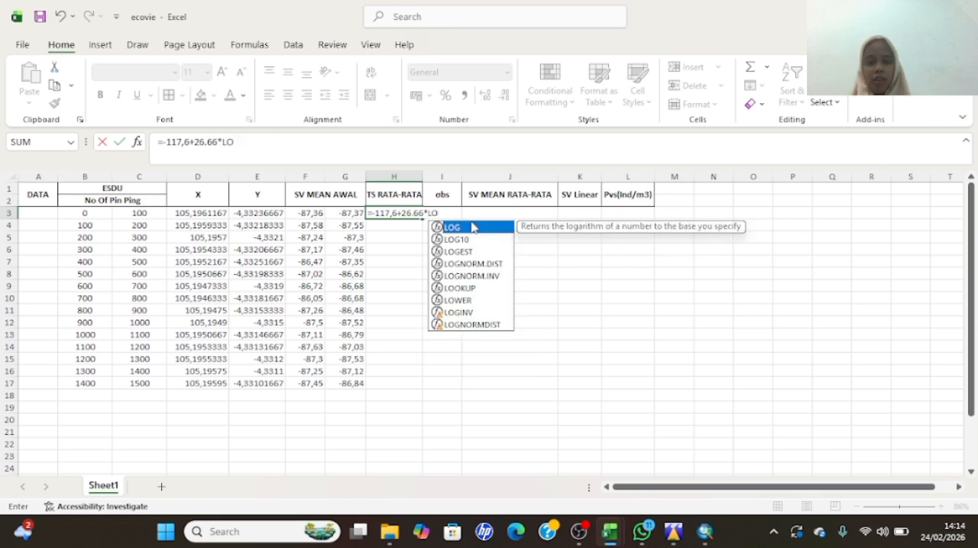
- Complete the H3 formula with the LOG function so it reads =-117,6+26,66*LOG(2), commit it and reselect the cell
double_click(472, 227)
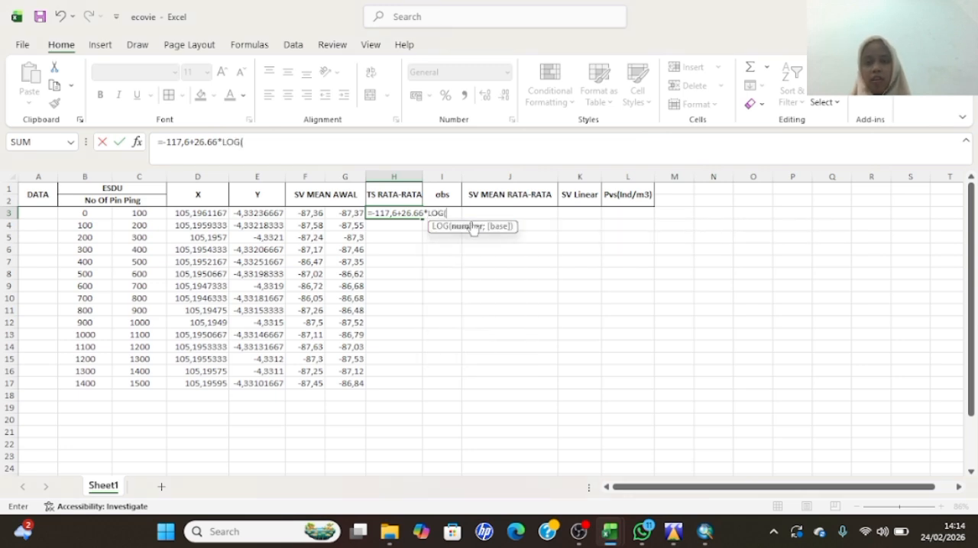
type("2")
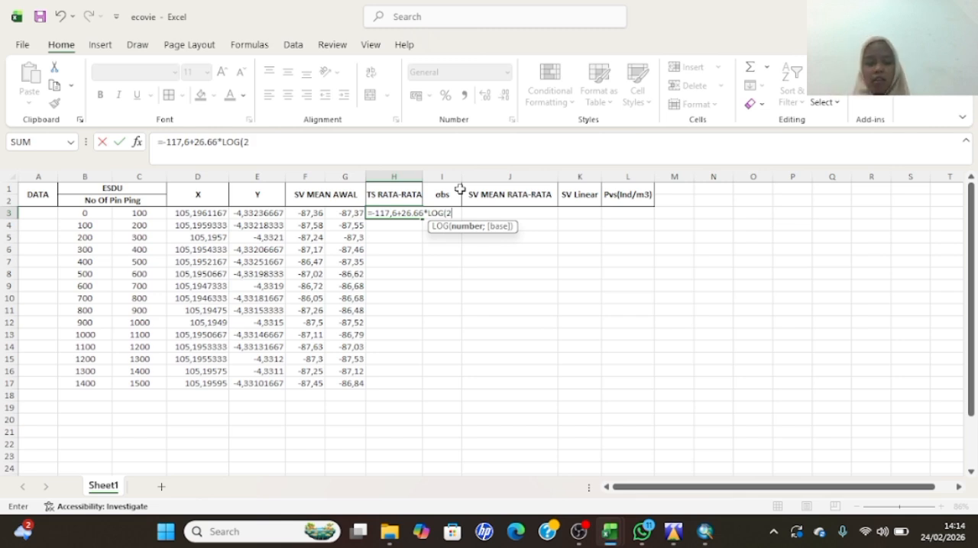
type(")")
key("Return")
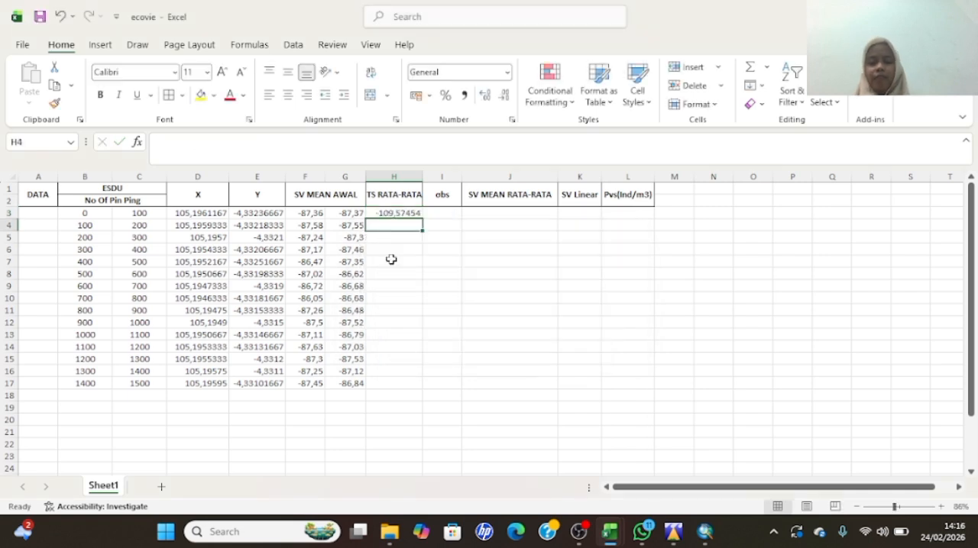
left_click(404, 213)
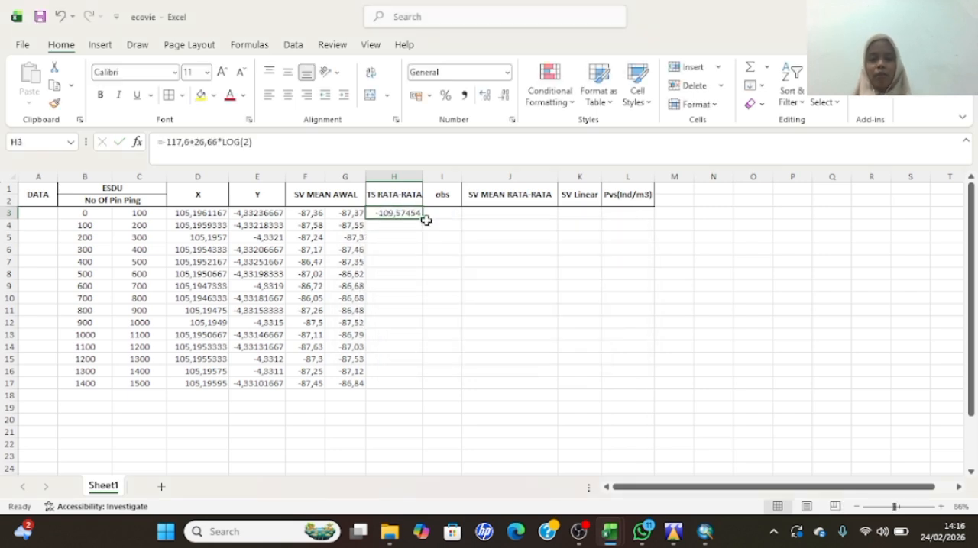
- Correct the TS RATA-RATA formula in H3 to =-117,6+24,66*LOG(2) and fill it down through H17
double_click(420, 218)
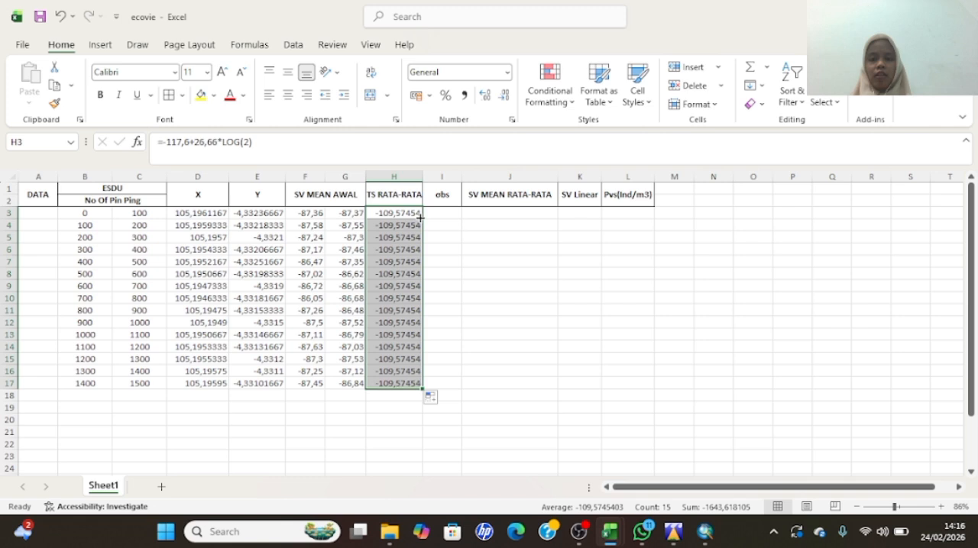
double_click(405, 213)
key("BackSpace")
type("4")
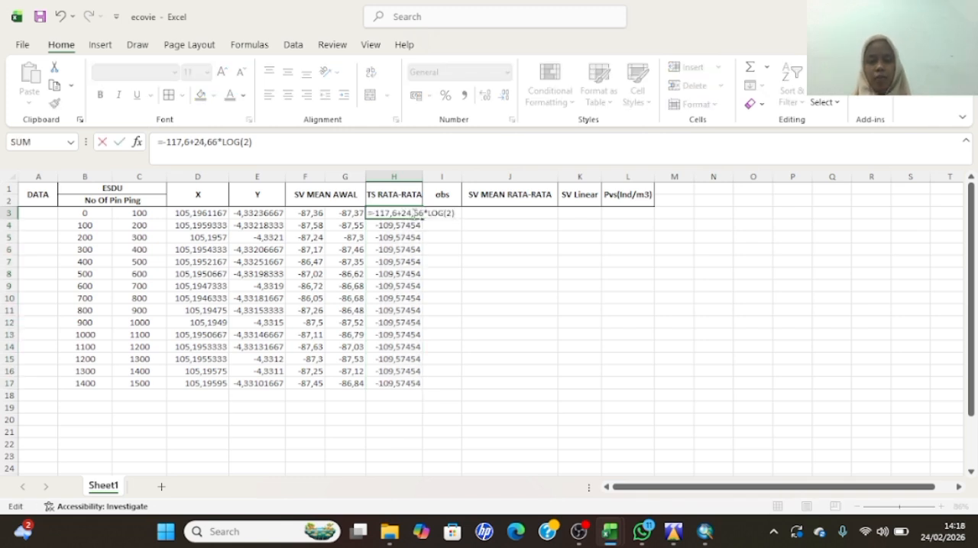
key("Return")
left_click(407, 214)
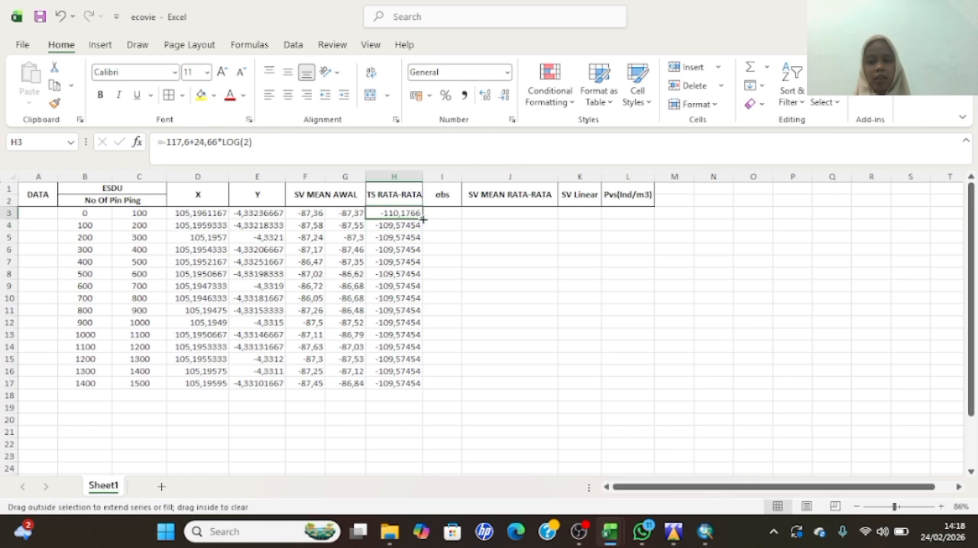
double_click(422, 220)
- Enter the formula =10^(H3/10) in cell I3 of the obs column
left_click(443, 213)
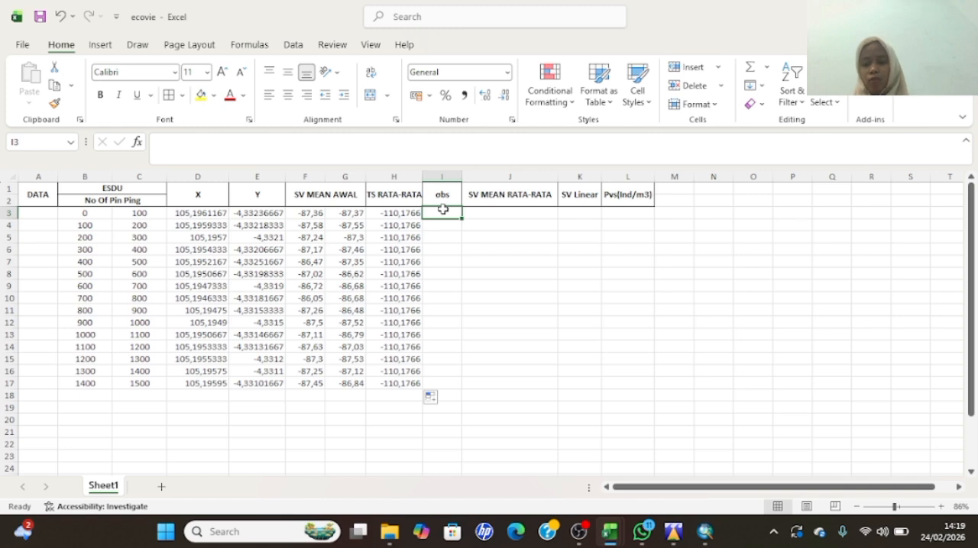
type("=1")
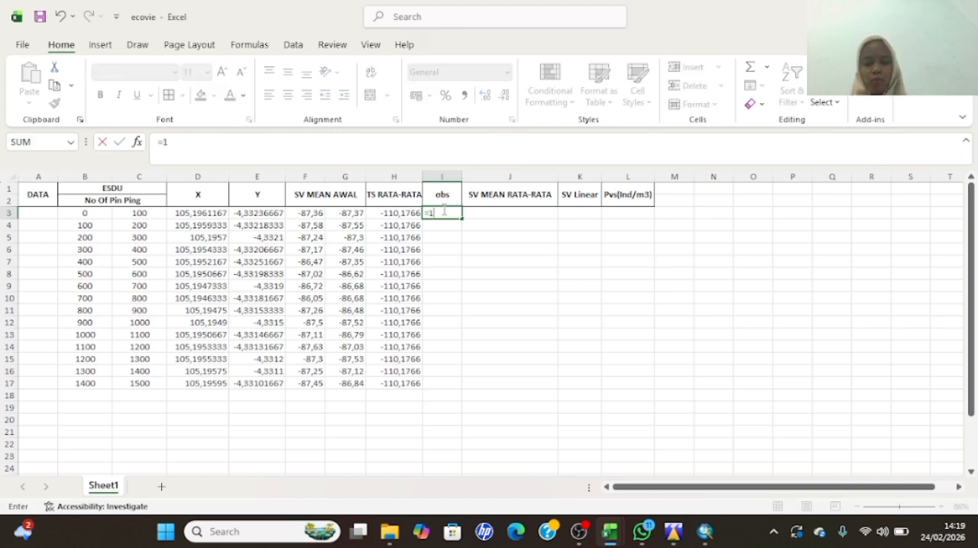
type("-")
key("BackSpace")
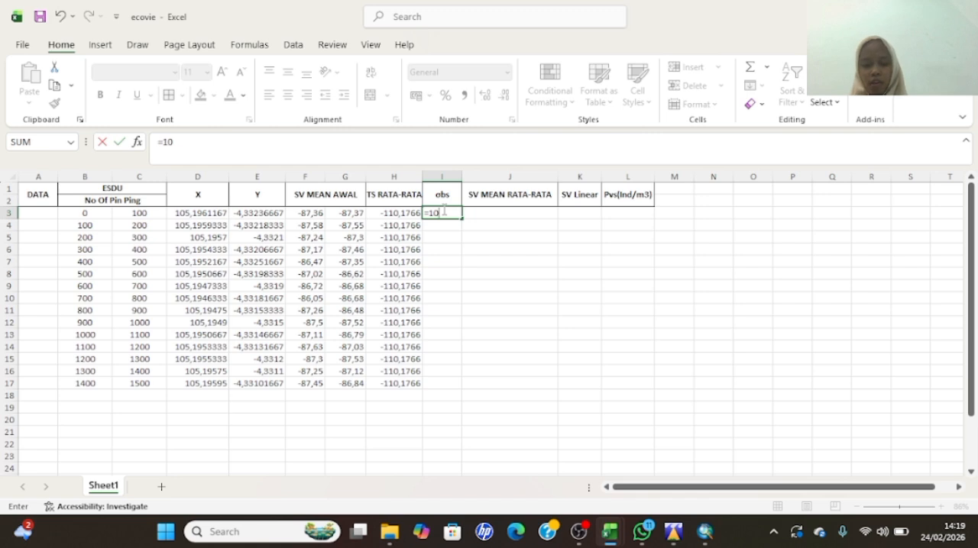
type("^")
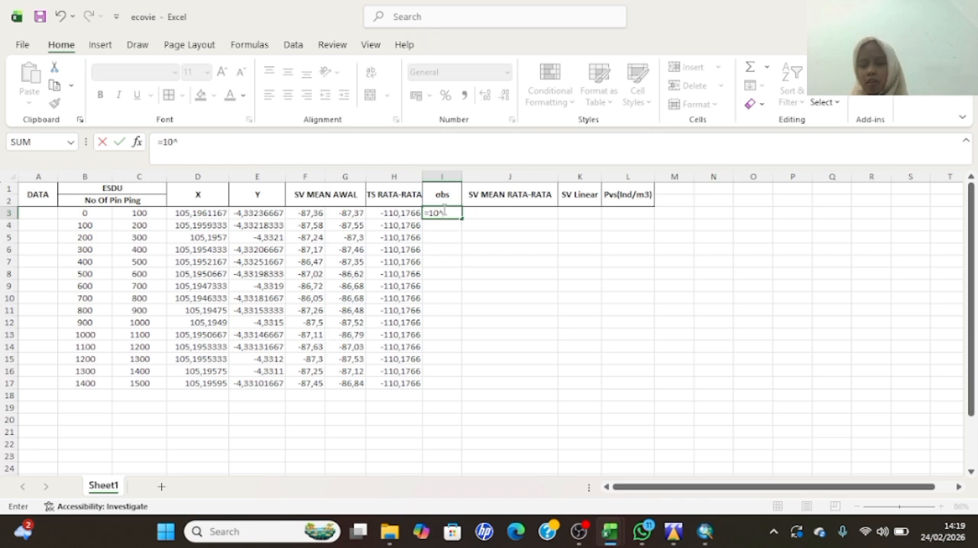
type("(")
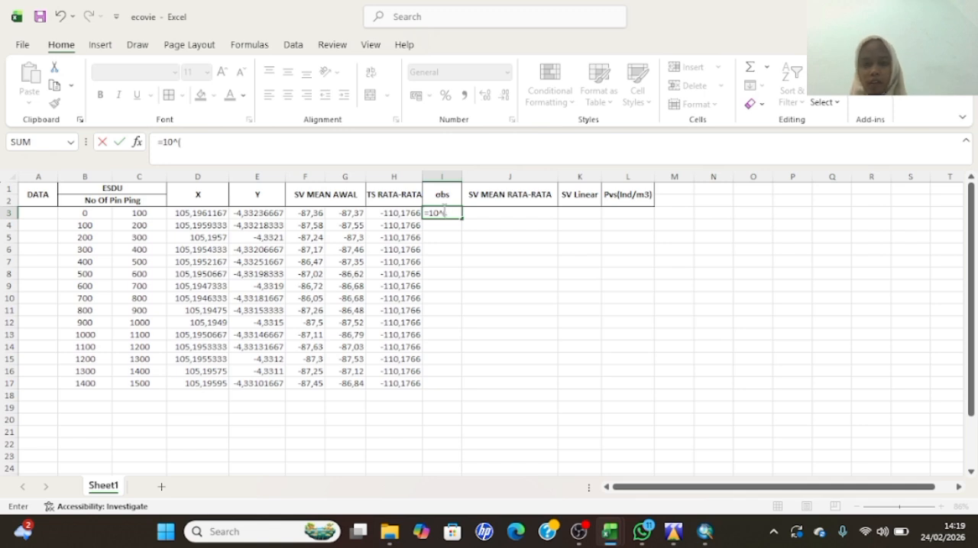
left_click(394, 214)
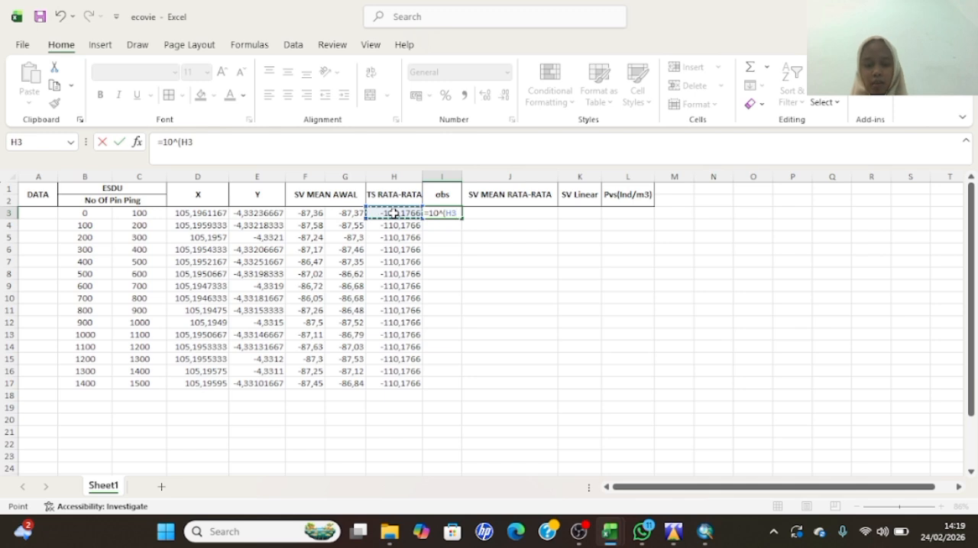
type("/")
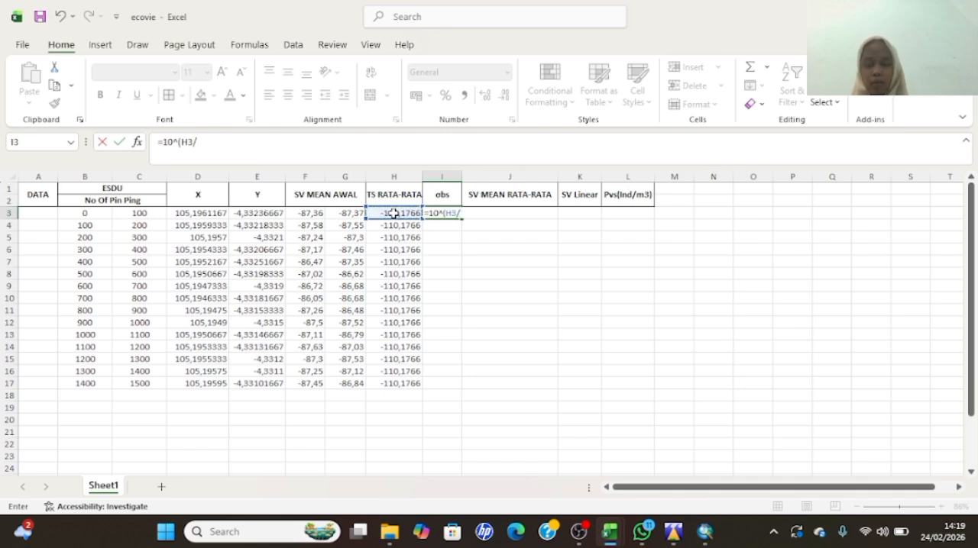
type("10")
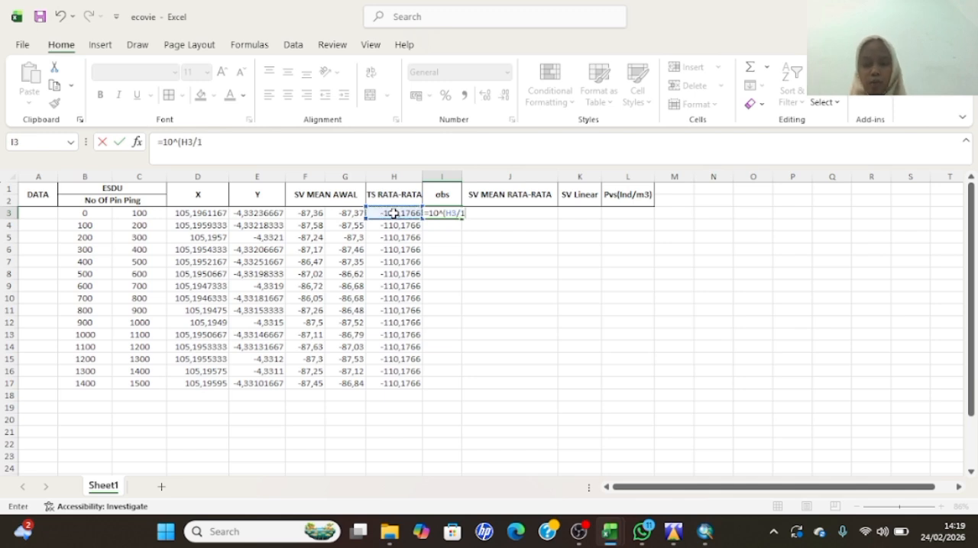
type(")")
key("Return")
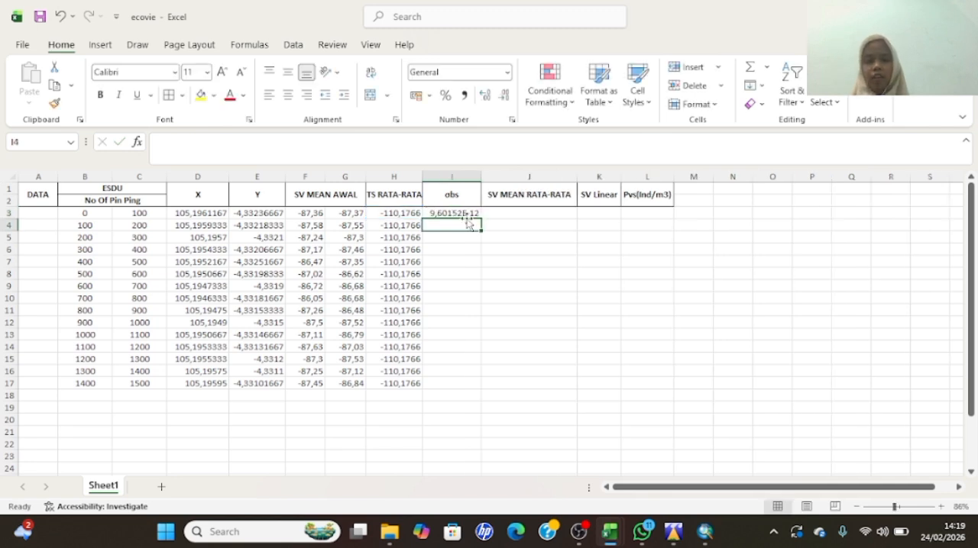
- Fill the obs formula from I3 down through I17
left_click(468, 214)
left_click_drag(478, 218, 477, 215)
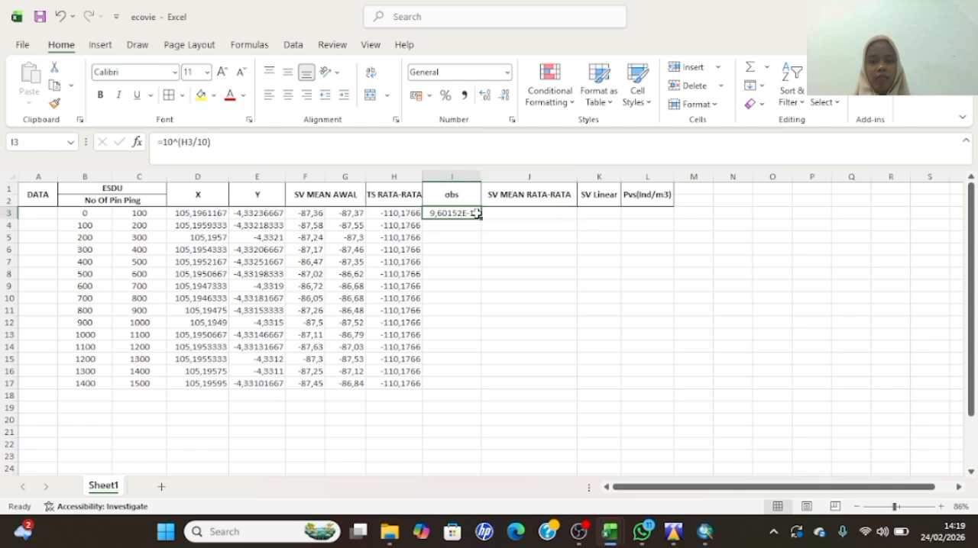
double_click(481, 218)
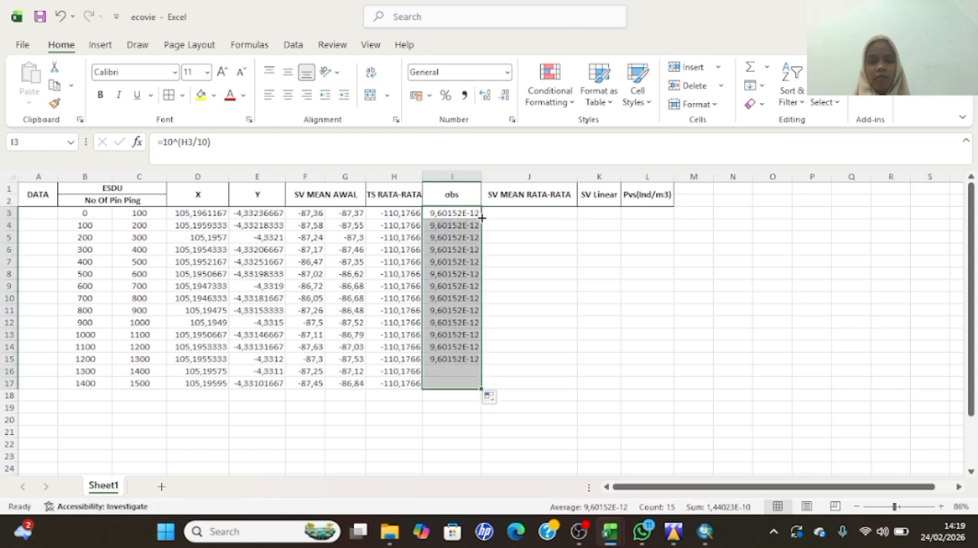
- Enter =AVERAGE(F3:G3) in cell J3 of the SV MEAN RATA-RATA column to average the two initial Sv means
left_click(531, 224)
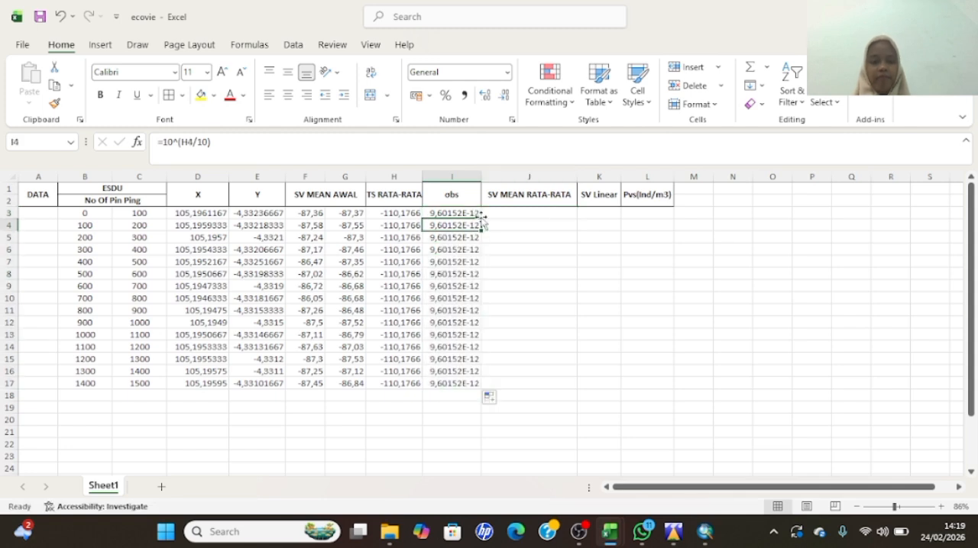
left_click(531, 213)
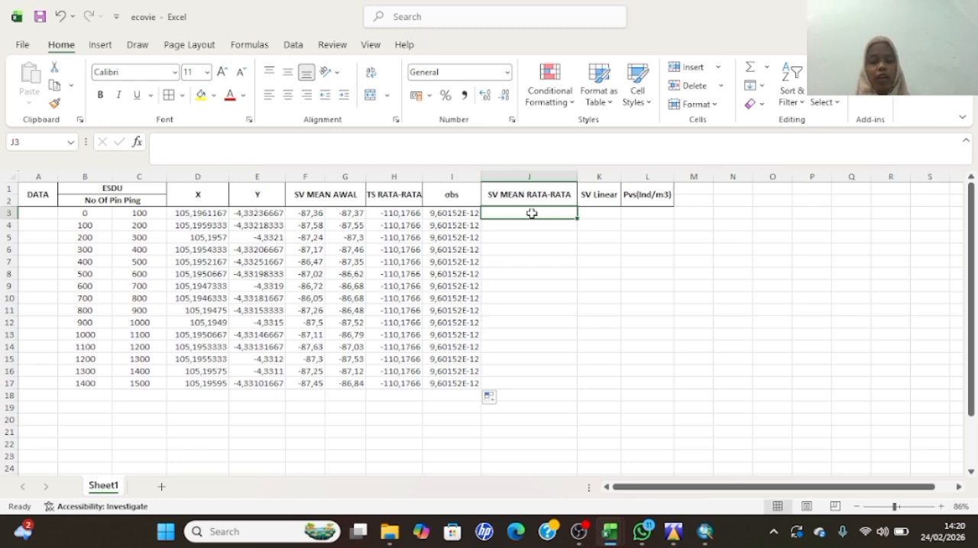
type("=")
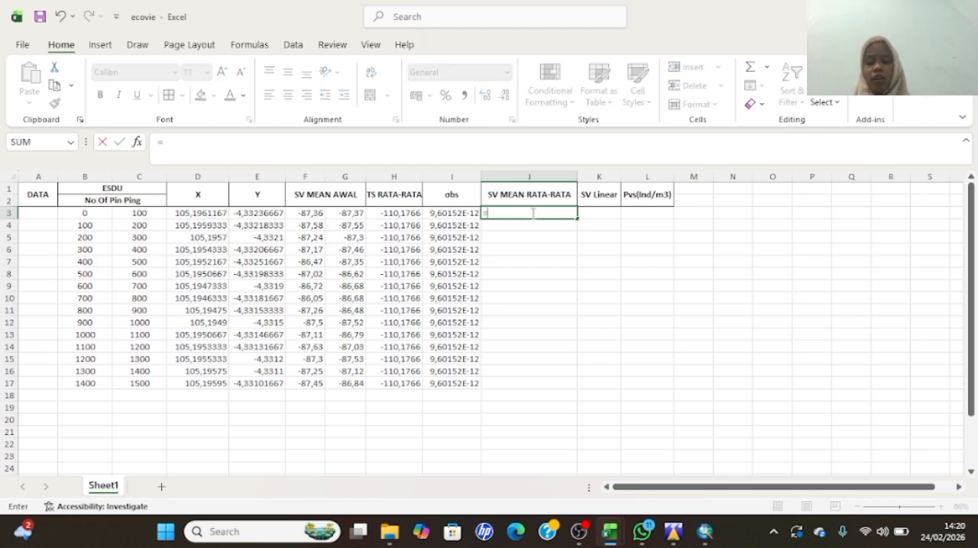
type("AVE")
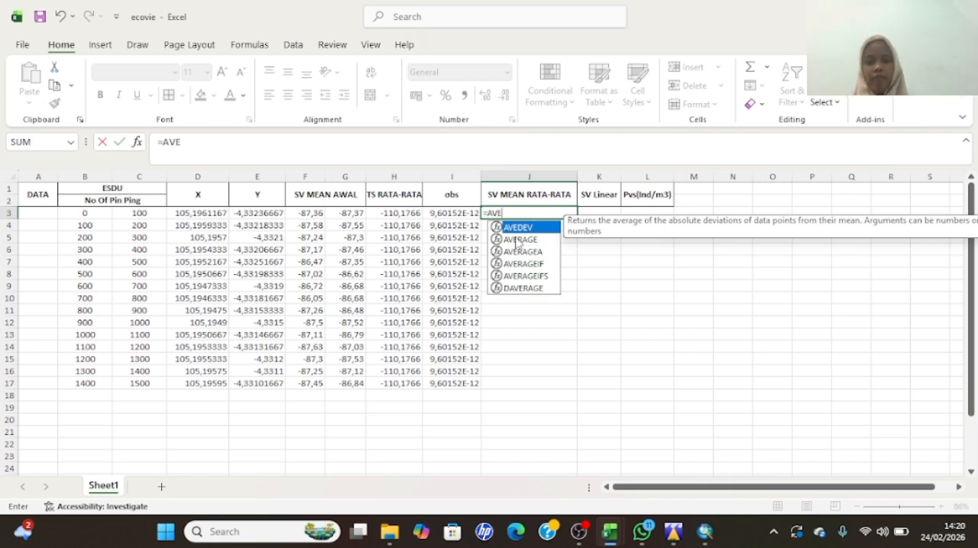
double_click(517, 240)
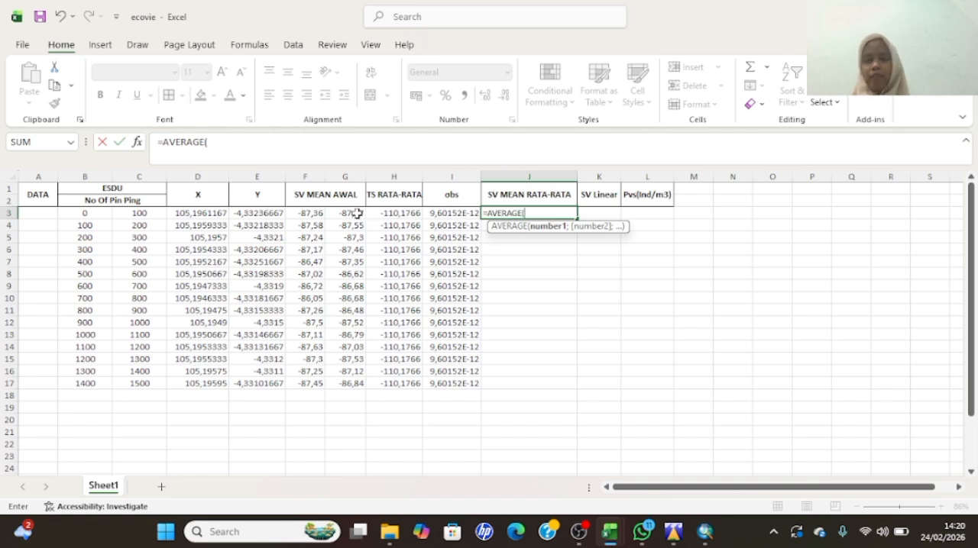
left_click(303, 213)
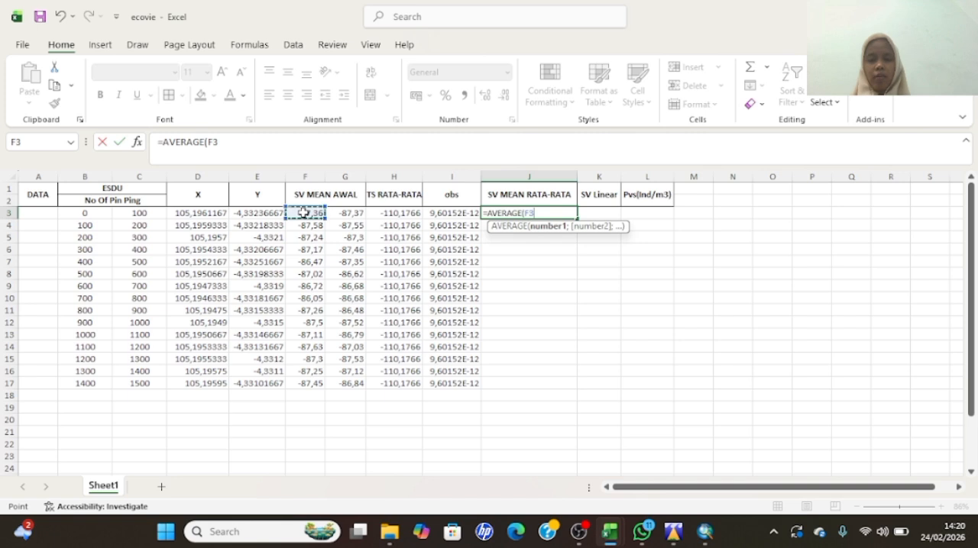
key("F8")
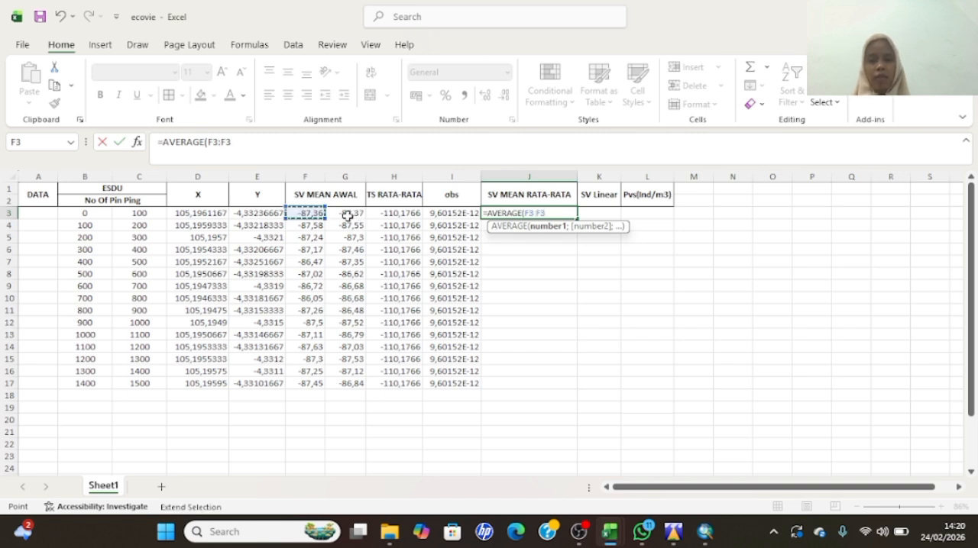
left_click(348, 216)
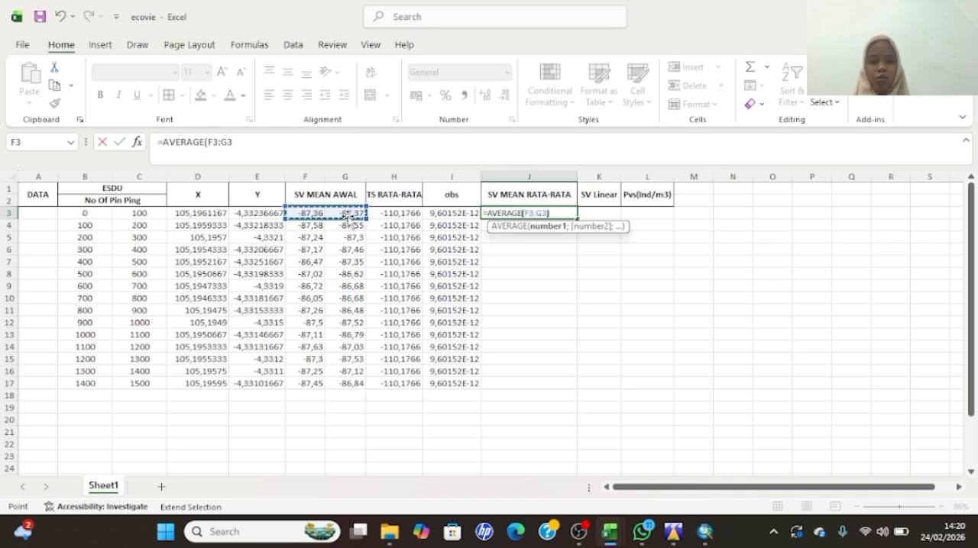
key("Return")
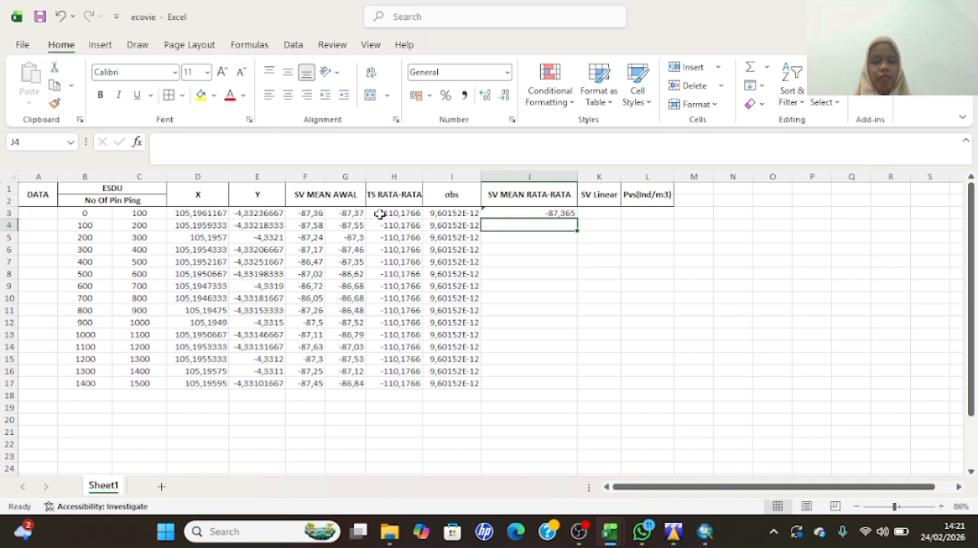
- Fill the SV MEAN RATA-RATA formula from J3 down through J17
left_click(561, 213)
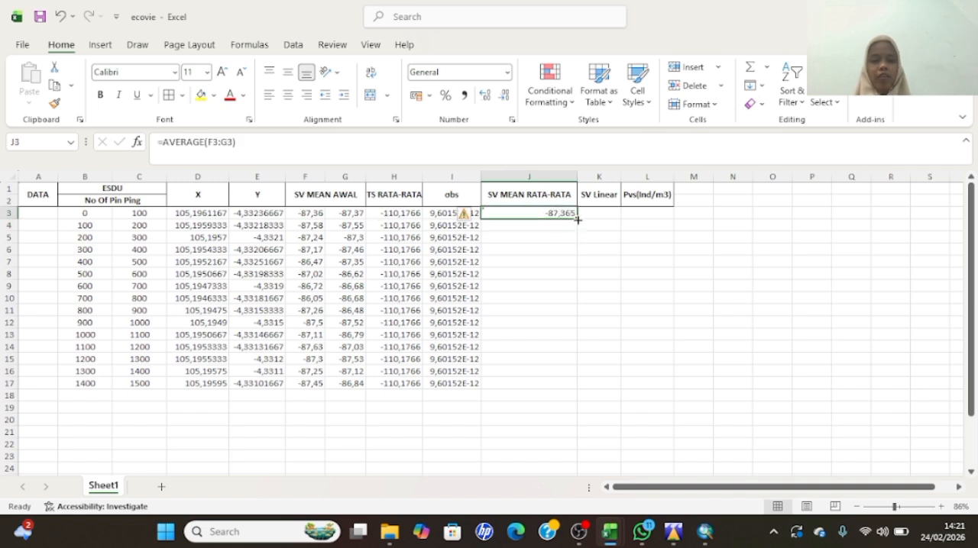
left_click_drag(574, 218, 574, 218)
double_click(574, 217)
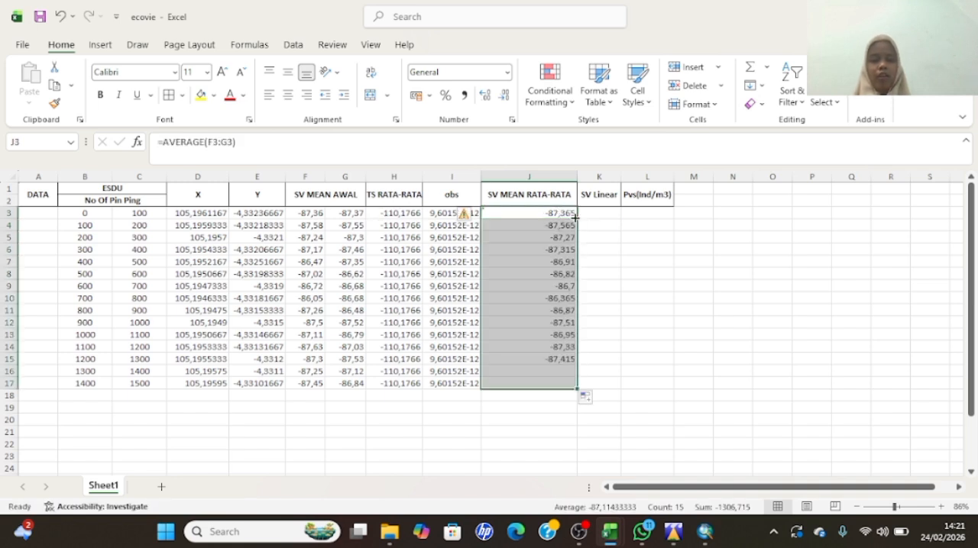
- Enter the formula =10^(J3/10) in cell K3 of the SV Linear column
left_click(603, 216)
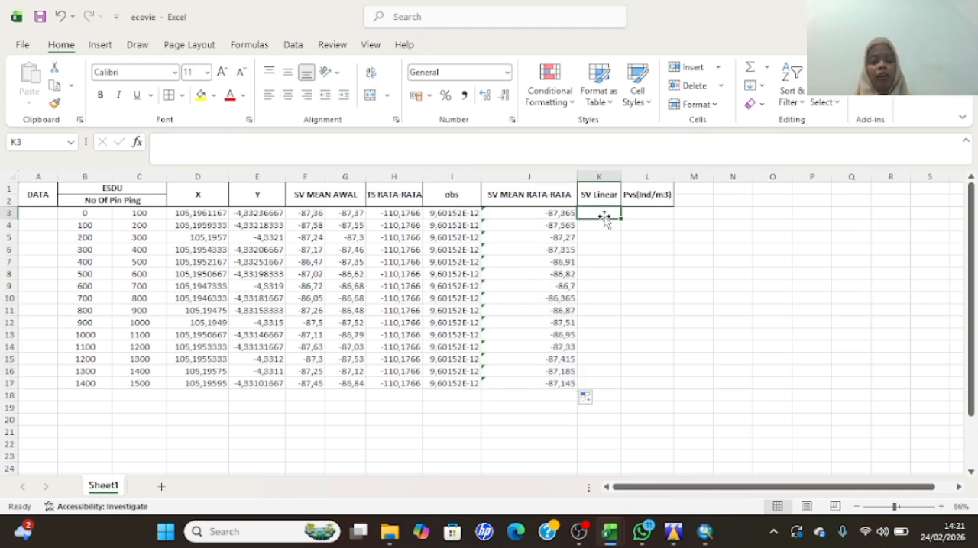
type("=")
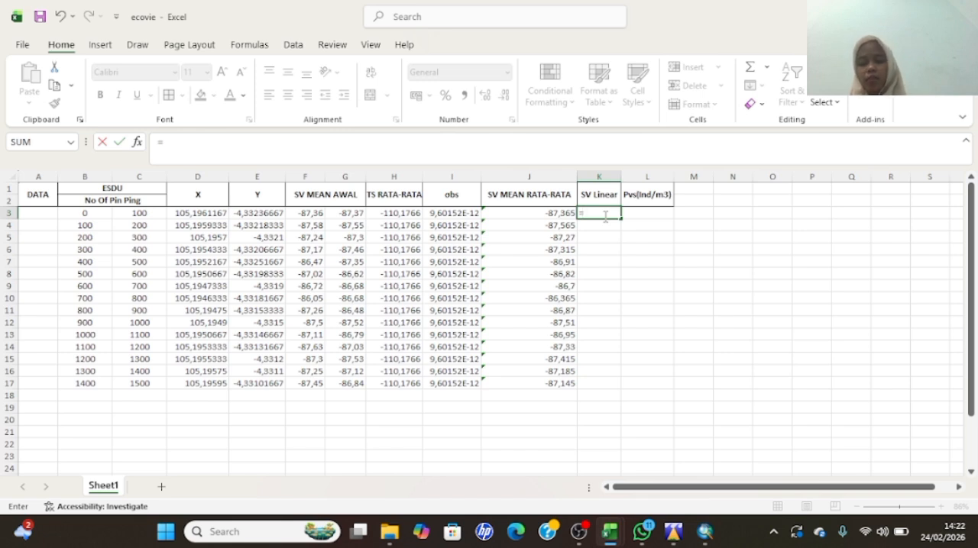
type("10")
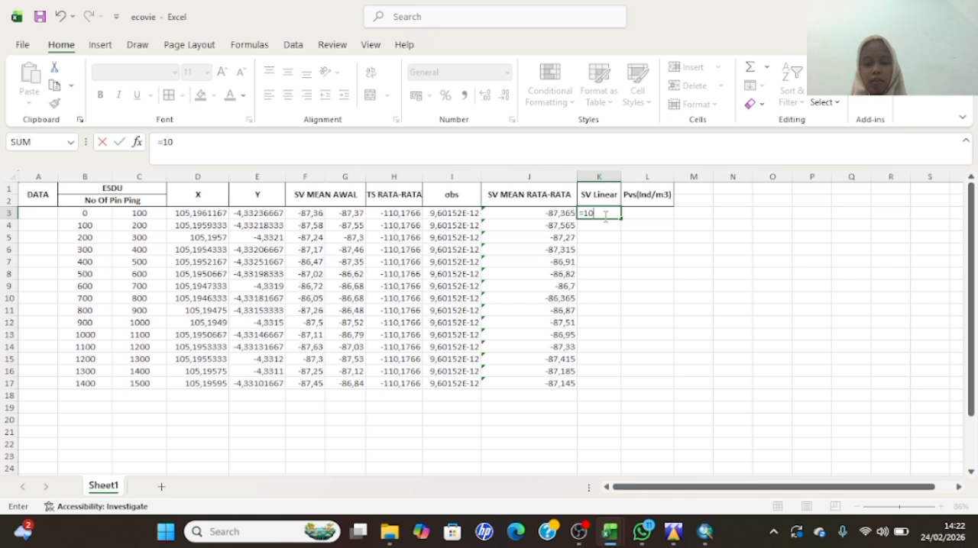
type("^(")
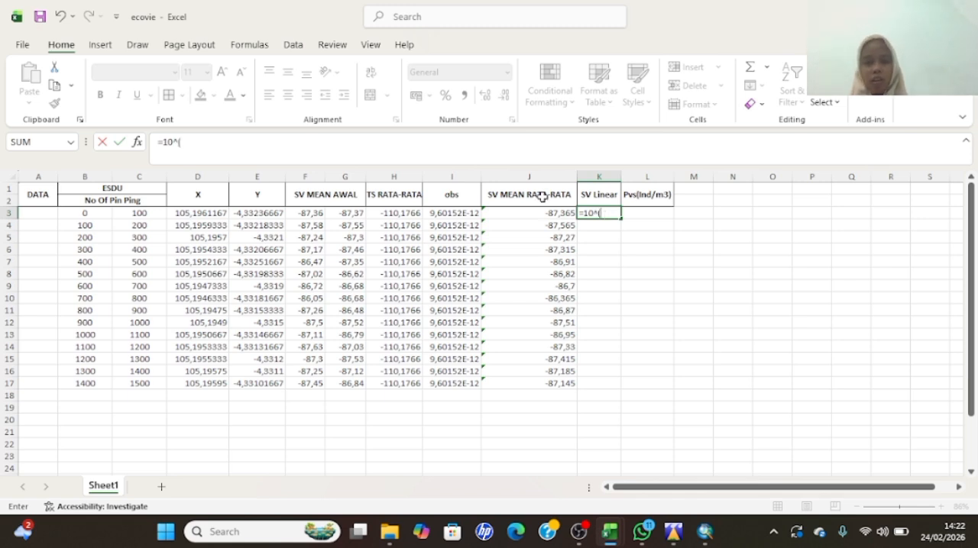
left_click(540, 213)
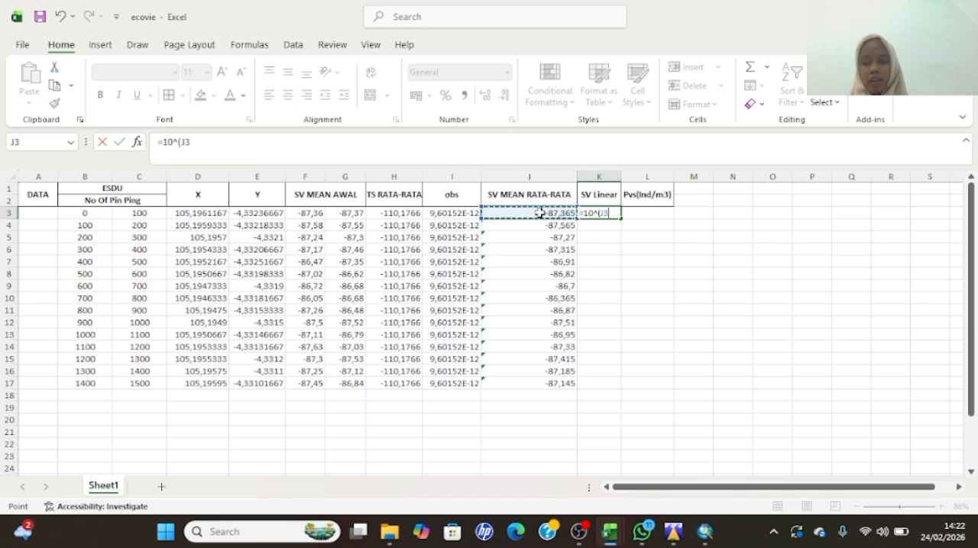
type("/10)")
key("Return")
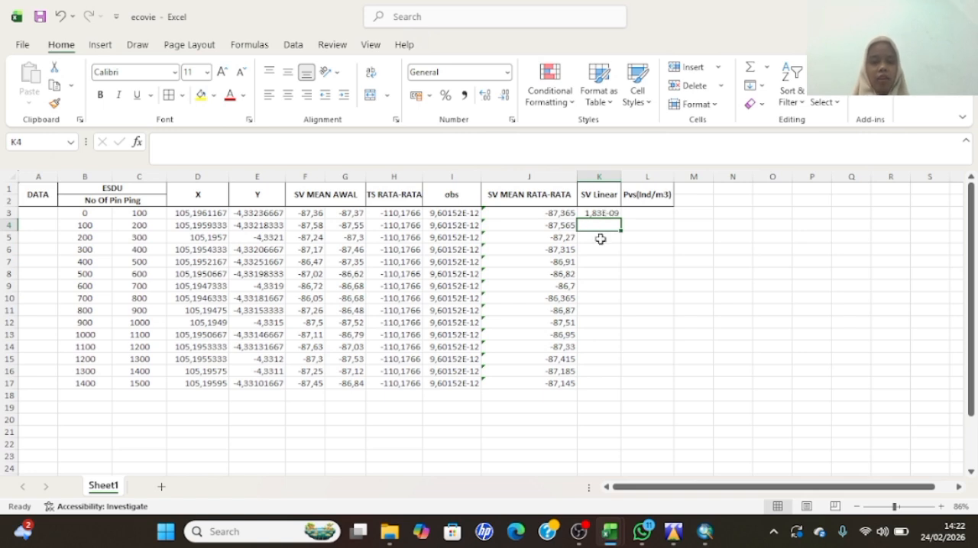
- Fill the SV Linear formula from K3 down through K17, and select cell L3 in the Pvs(Ind/m3) column
double_click(620, 214)
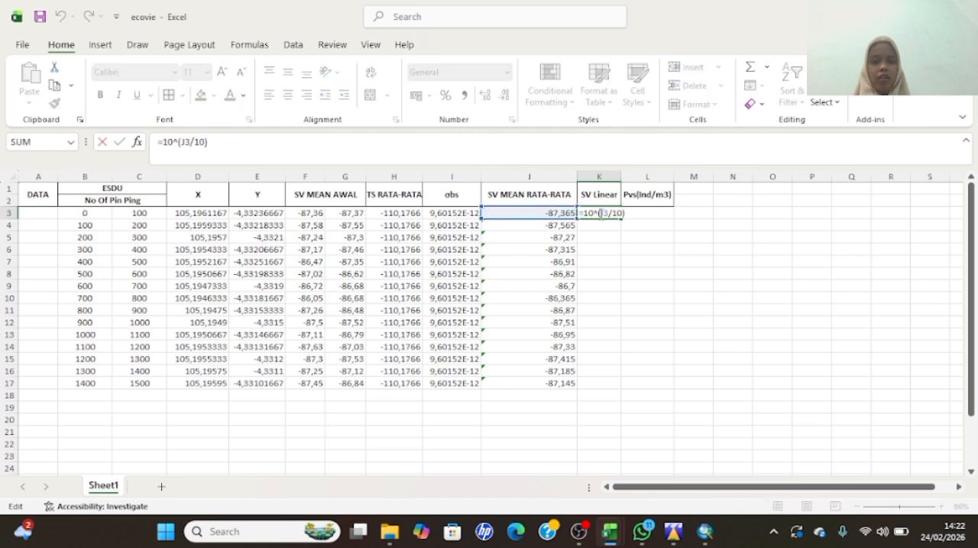
key("Escape")
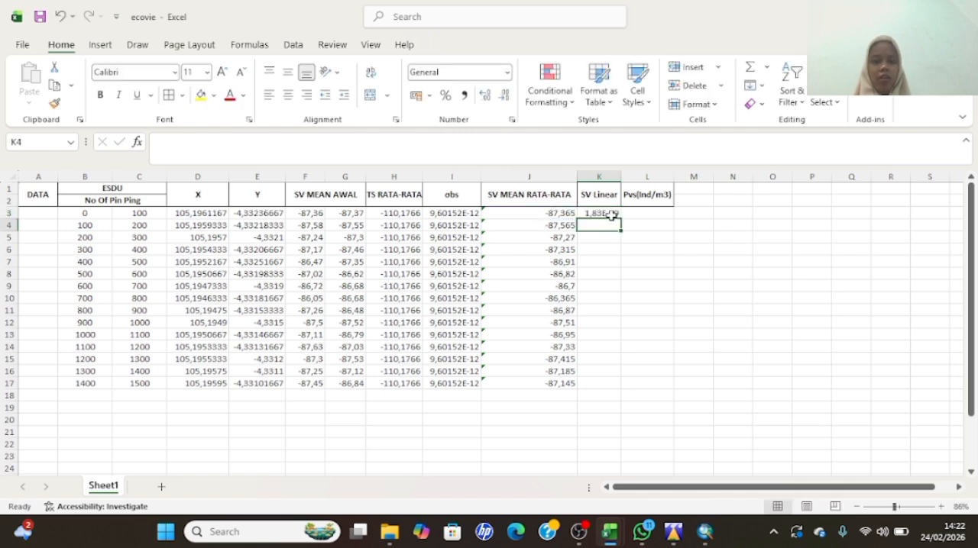
double_click(621, 219)
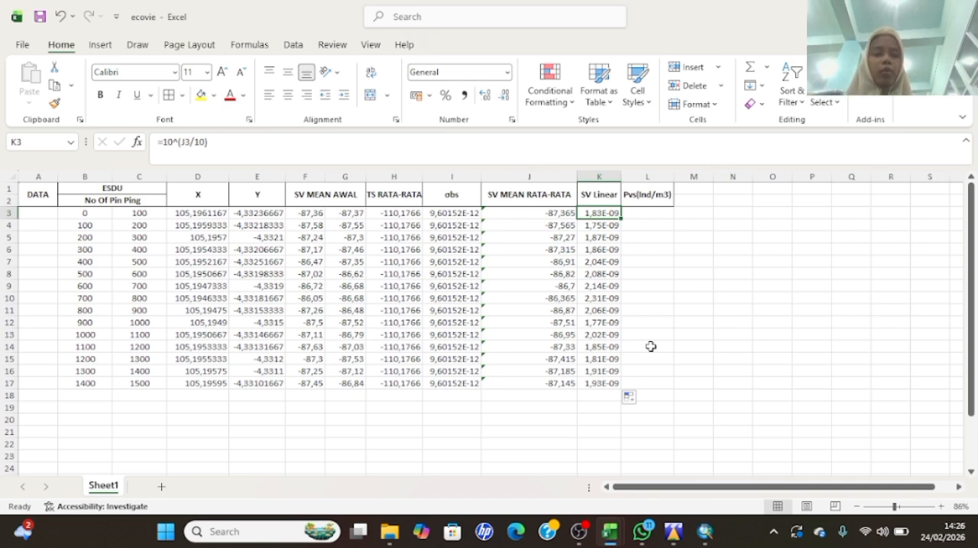
left_click(639, 214)
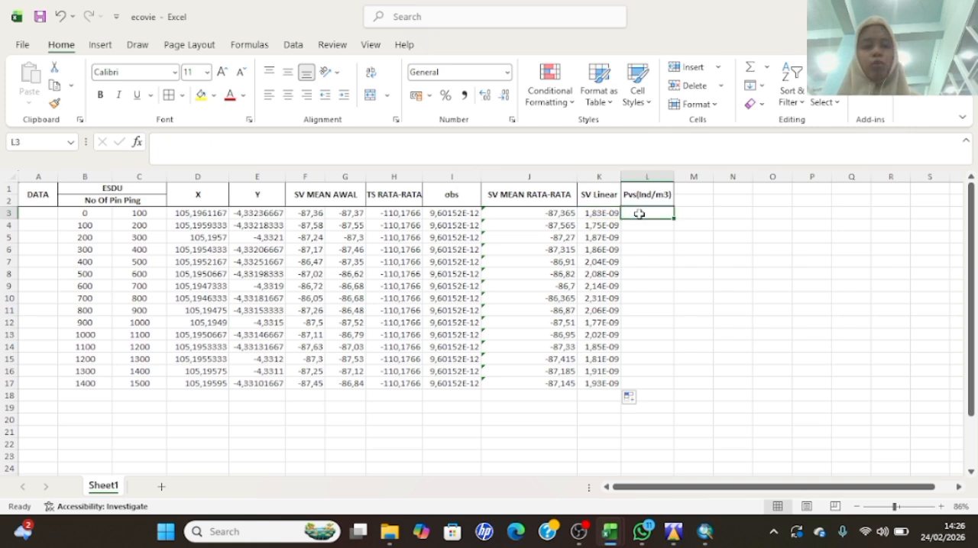
type("=")
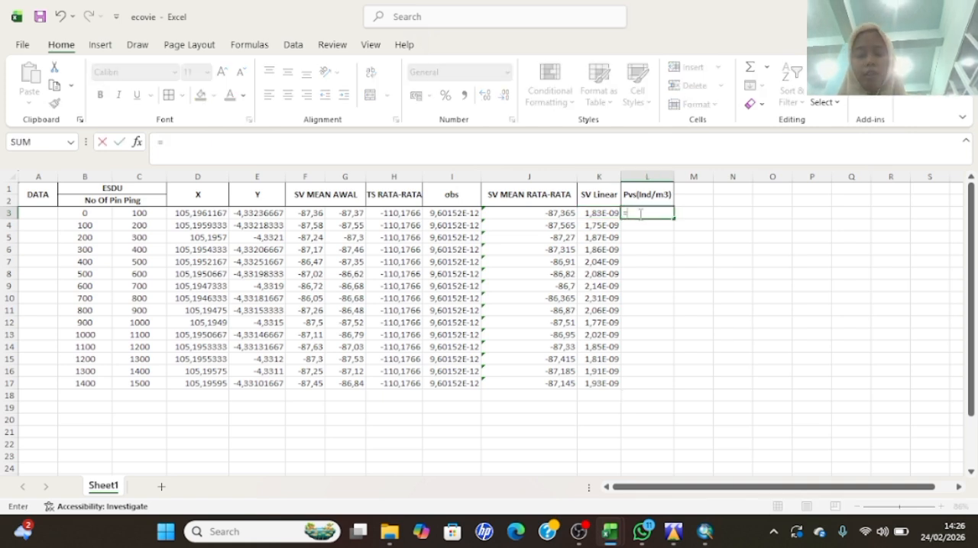
type("(")
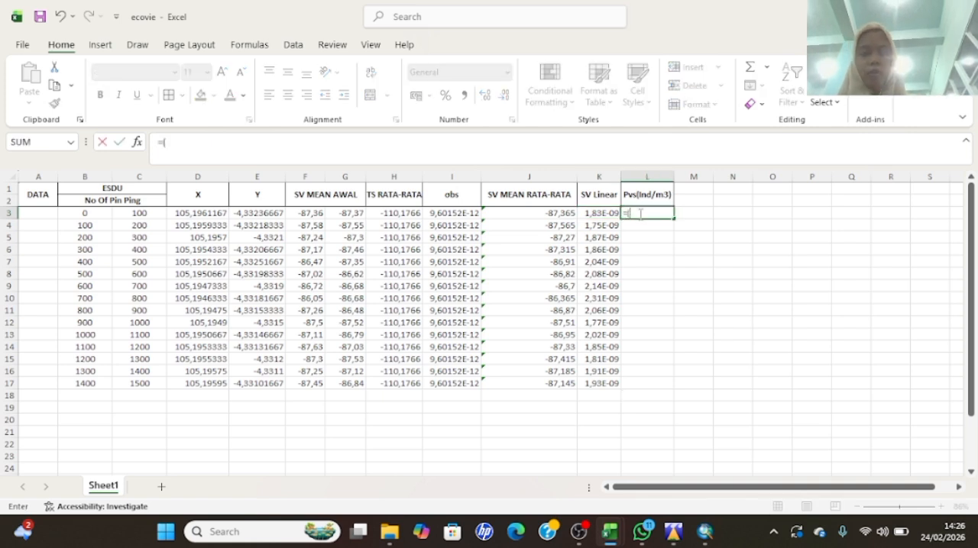
left_click(692, 214)
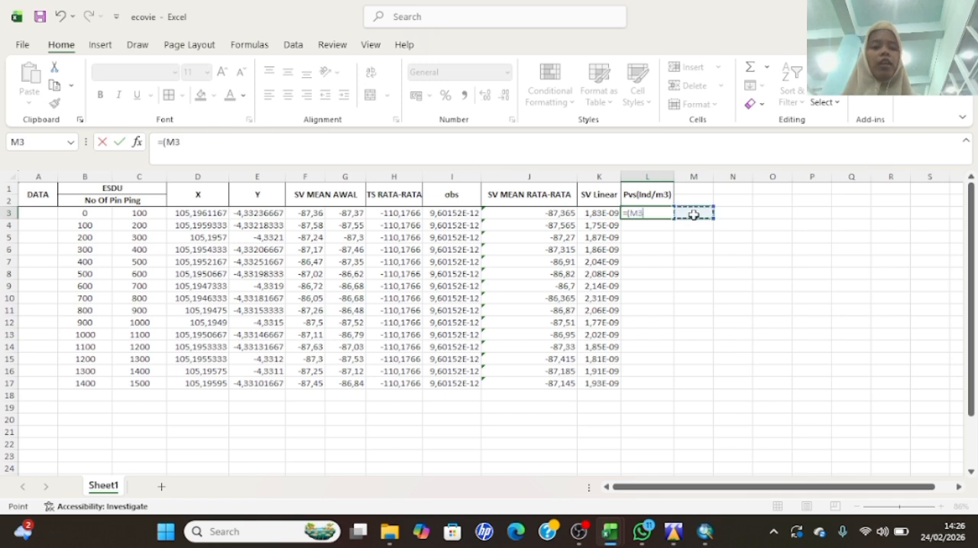
key("BackSpace")
key("BackSpace")
key("BackSpace")
key("BackSpace")
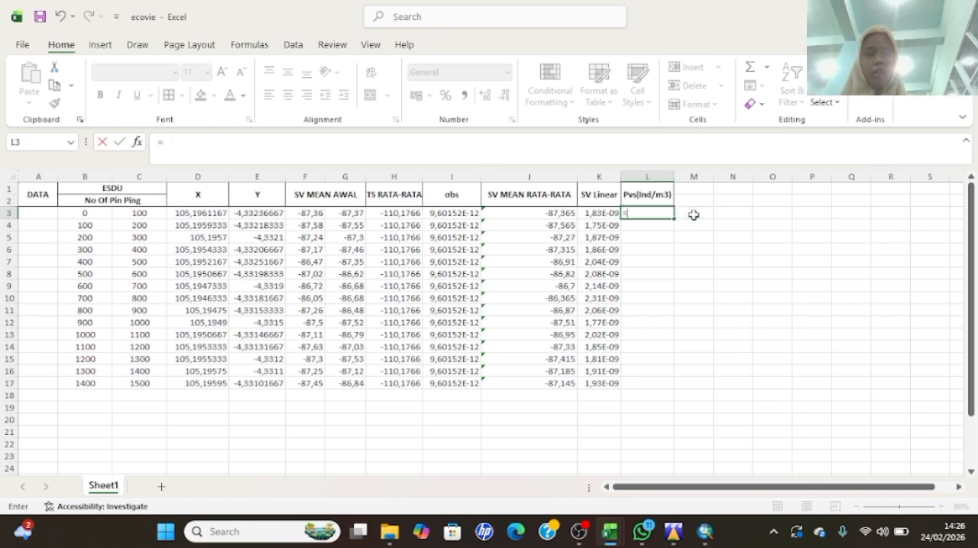
- Enter the constant 1 in cell M3, beside the Pvs(Ind/m3) column
left_click(693, 215)
type("1")
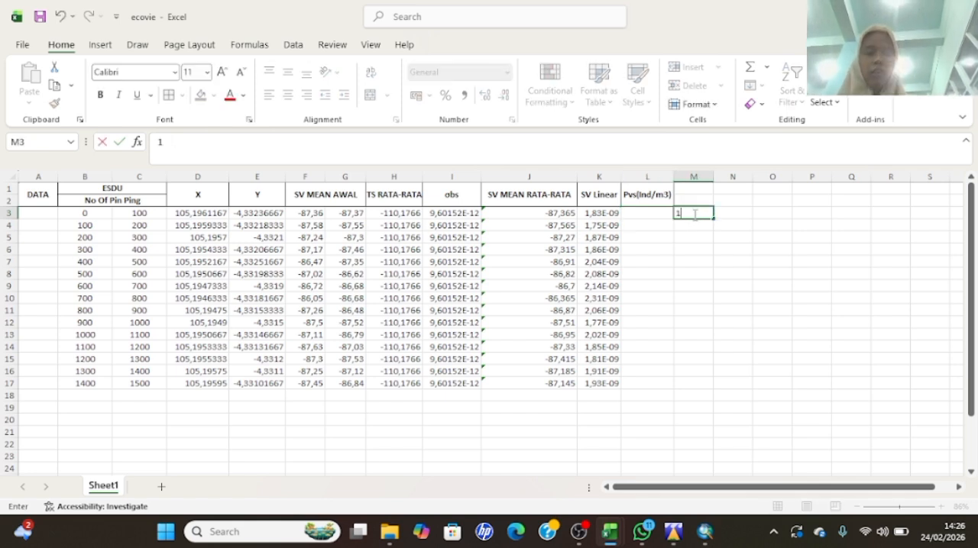
left_click(646, 216)
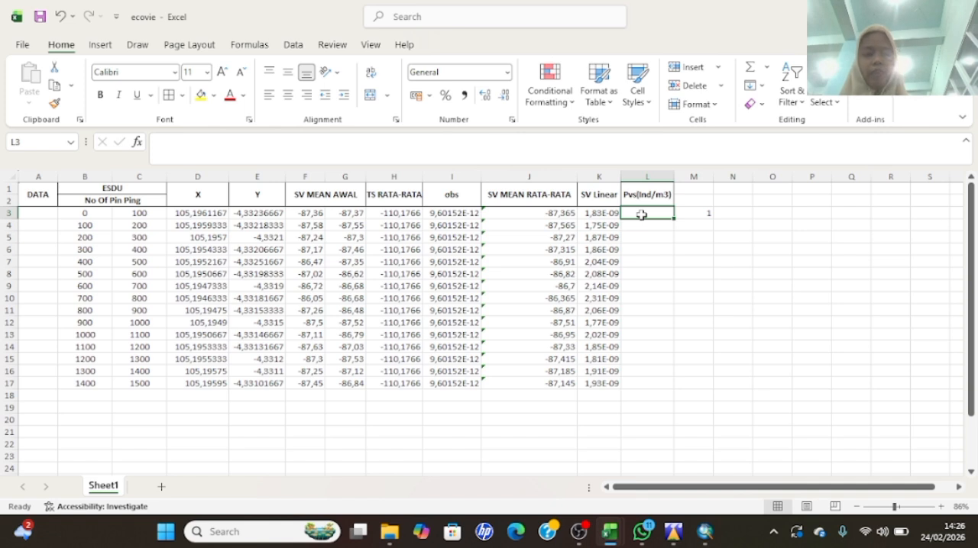
- Start the formula in cell L3 of the Pvs(Ind/m3) column with =( followed by the absolute reference $M$3
type("=")
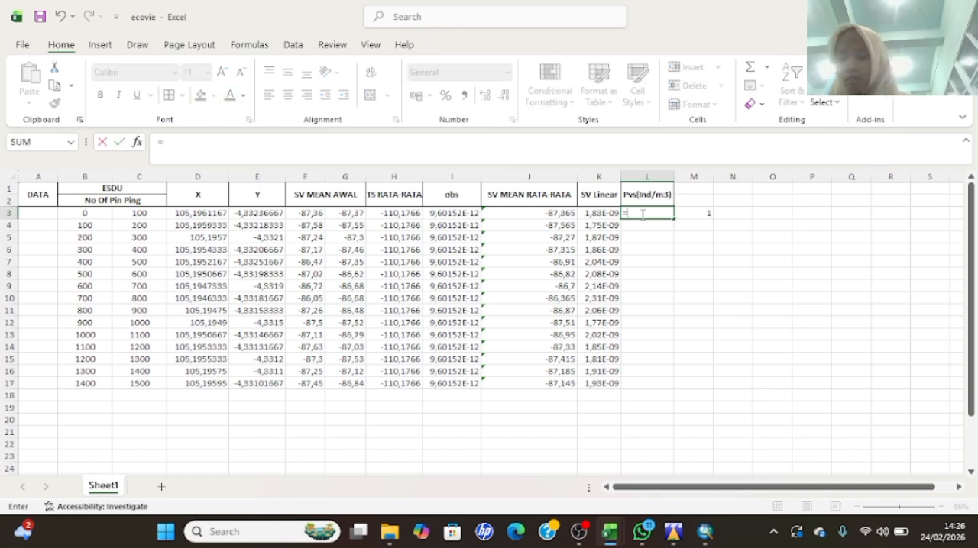
type("(")
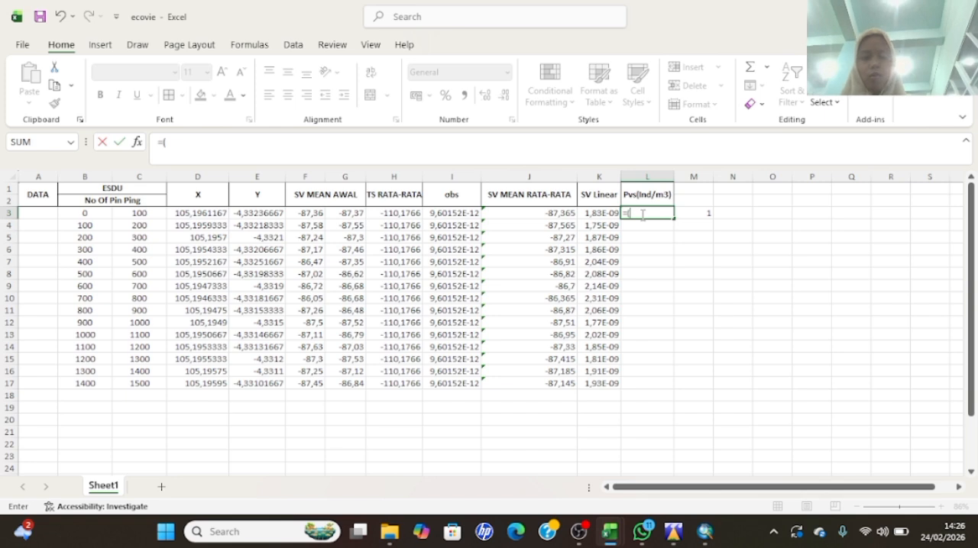
left_click(694, 215)
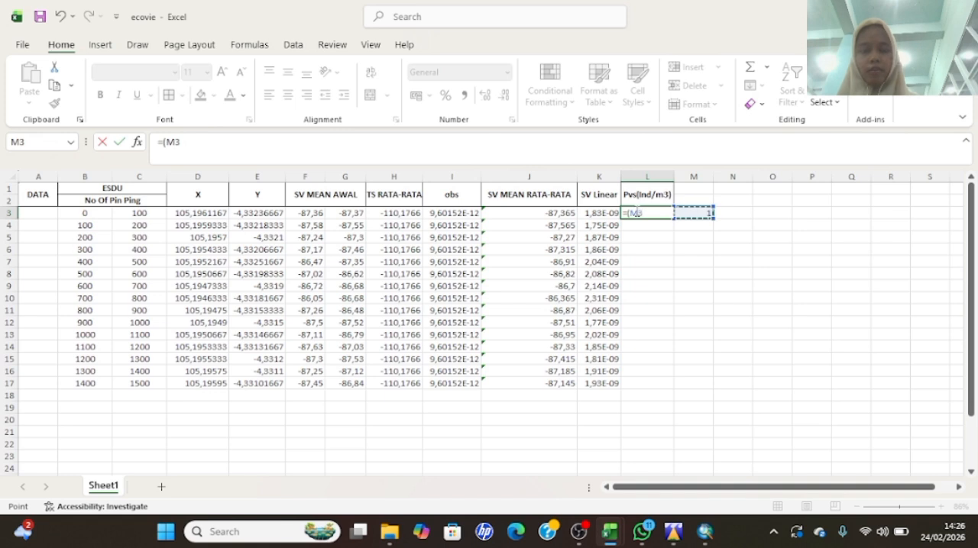
left_click(646, 213)
type("$")
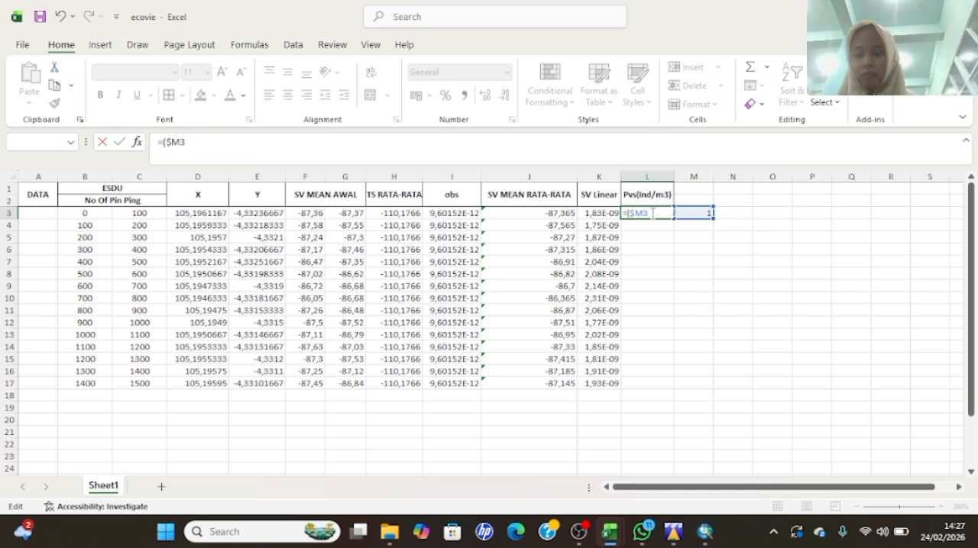
key("Left")
type("$")
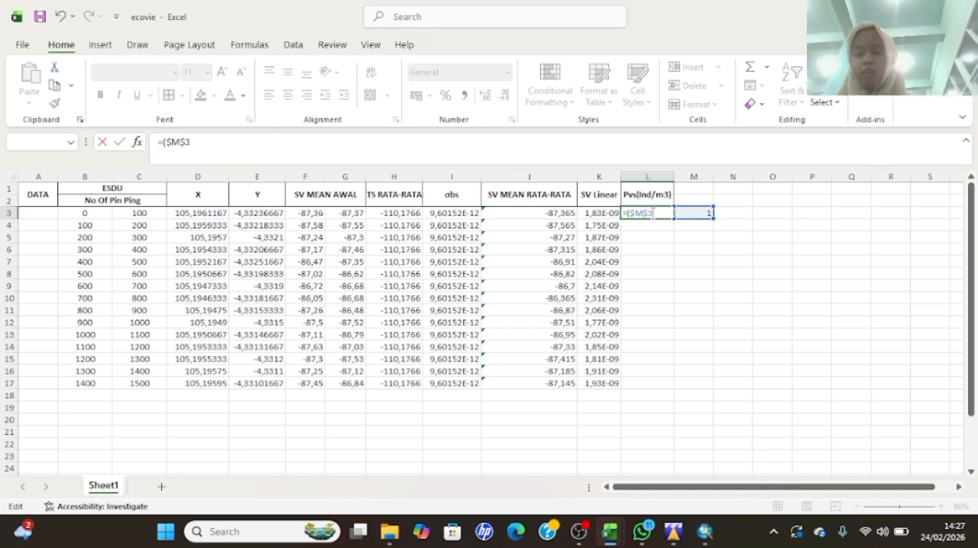
- Extend the L3 formula with a division by the obs value, using the absolute reference $I$3
type("/")
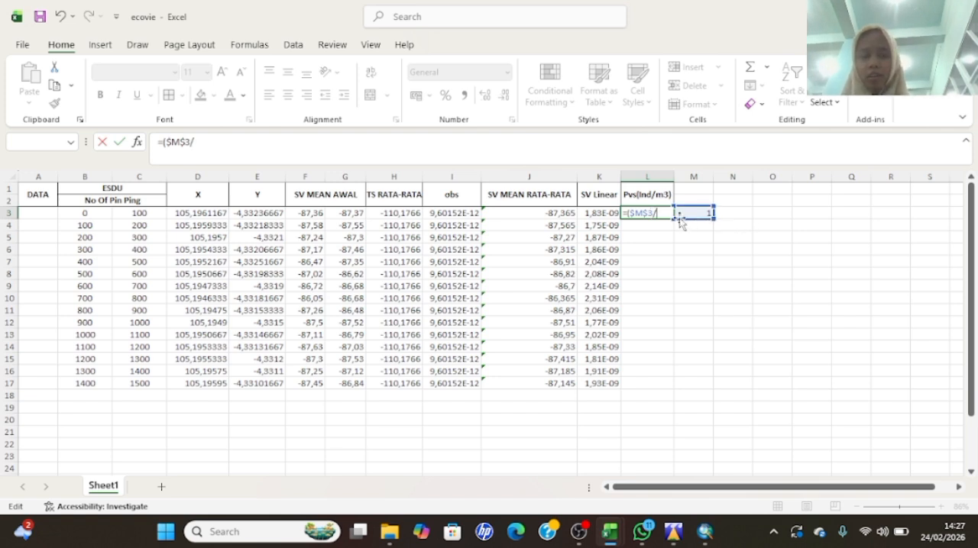
left_click(451, 213)
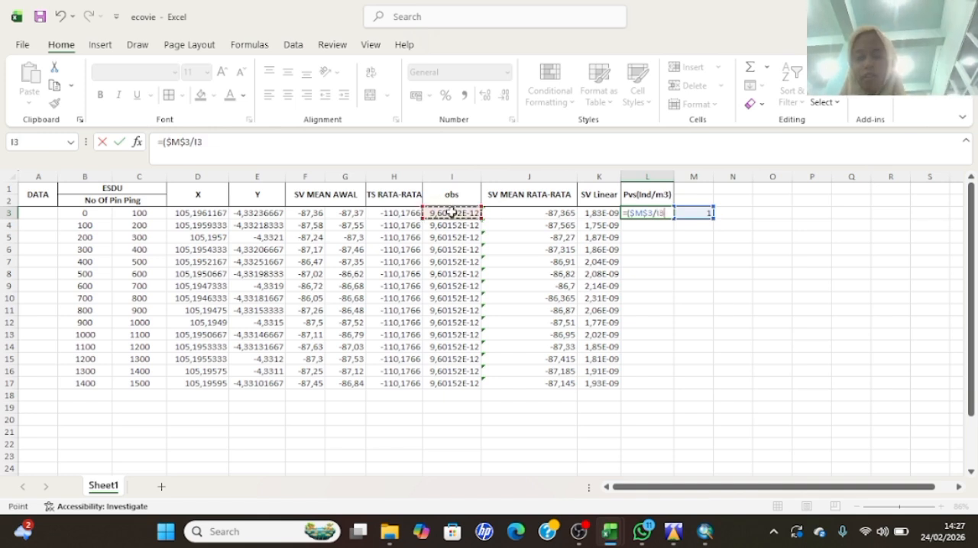
key("Down")
left_click(472, 214)
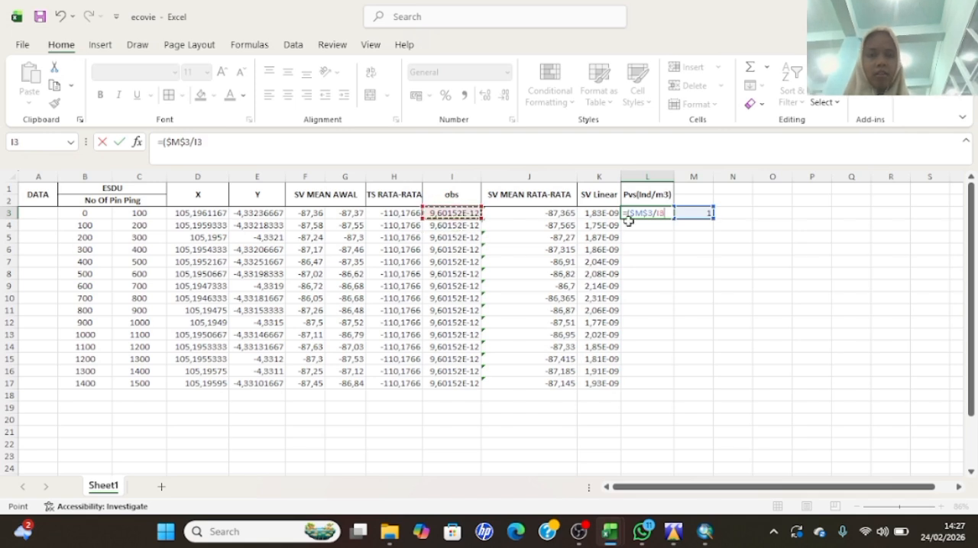
key("Left")
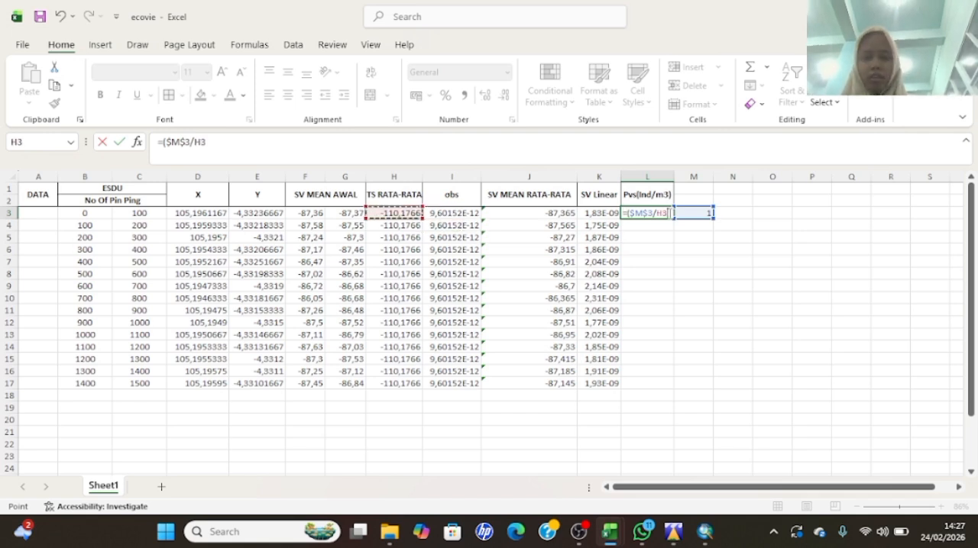
left_click(441, 214)
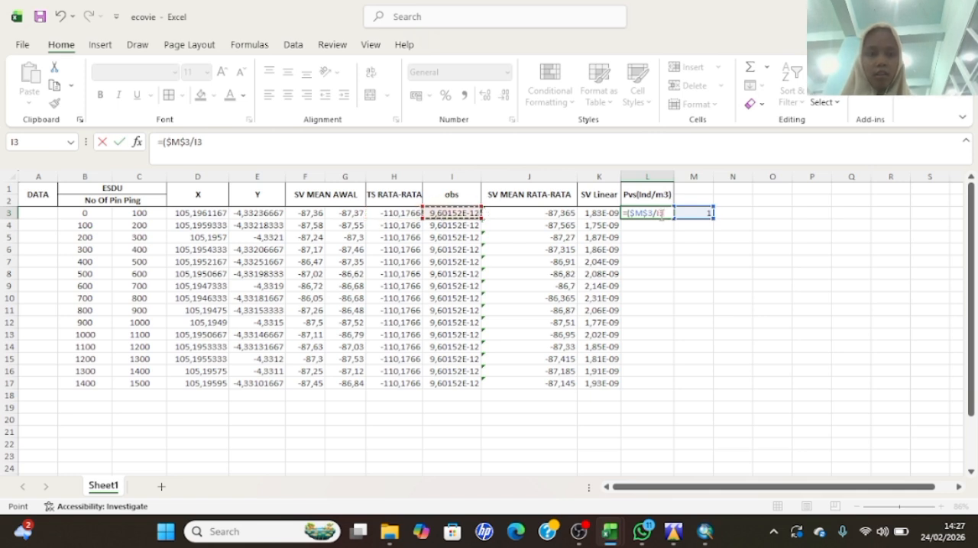
left_click(661, 214)
type("$")
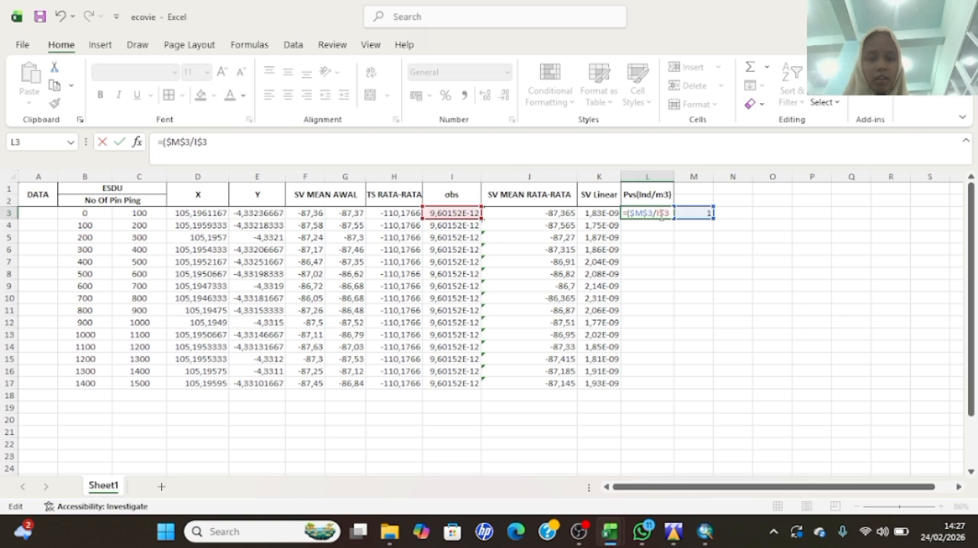
type("$")
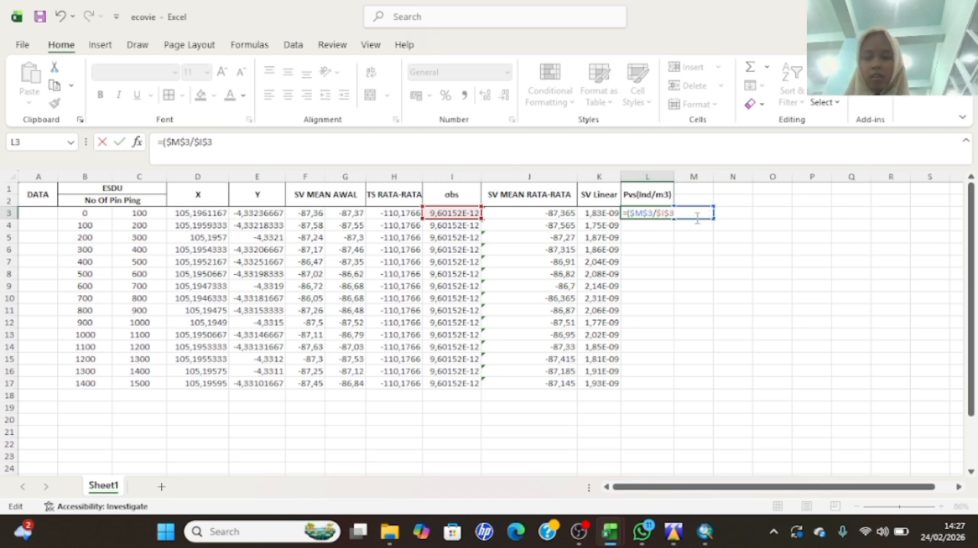
type(")")
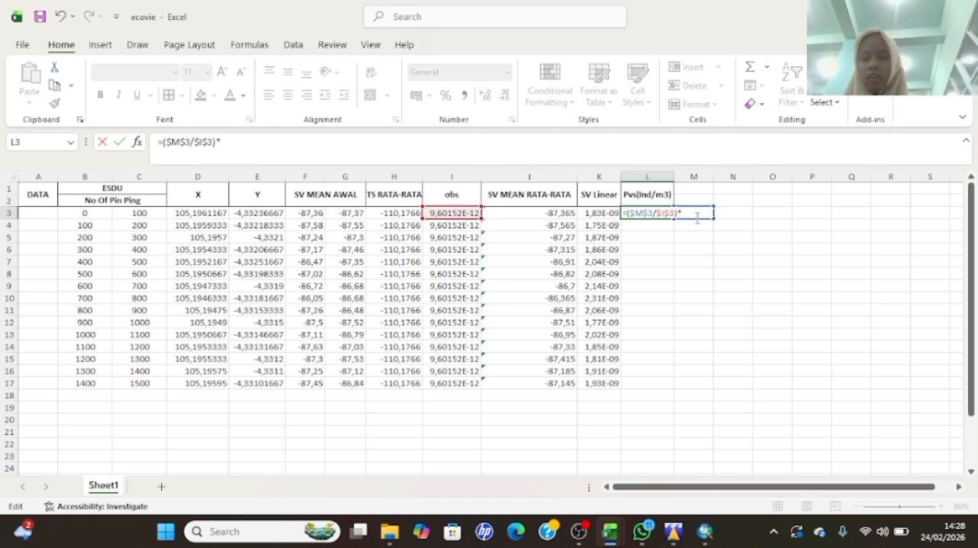
type("*")
- Complete the L3 formula as =($M$3/$I$3)*K3 and fill it down the Pvs(Ind/m3) column through L17
left_click(598, 213)
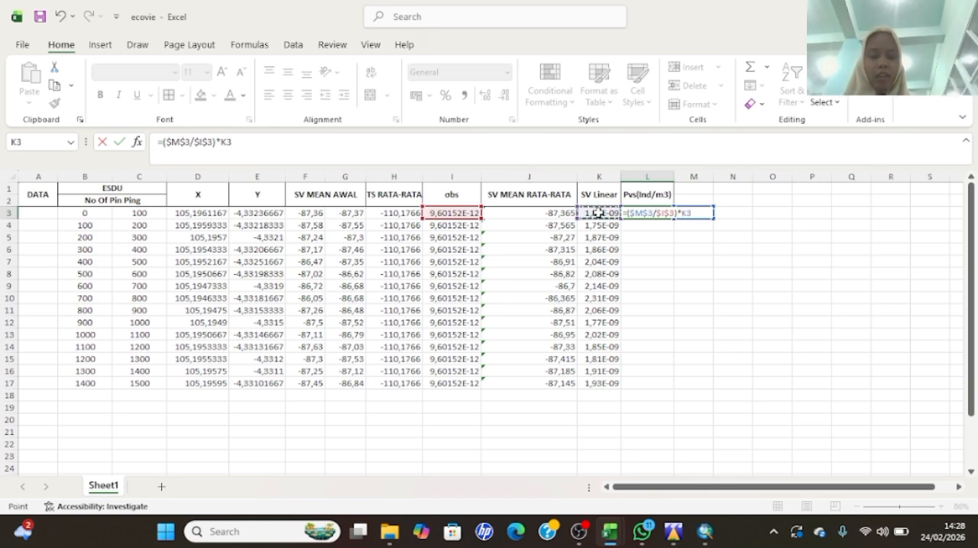
key("Return")
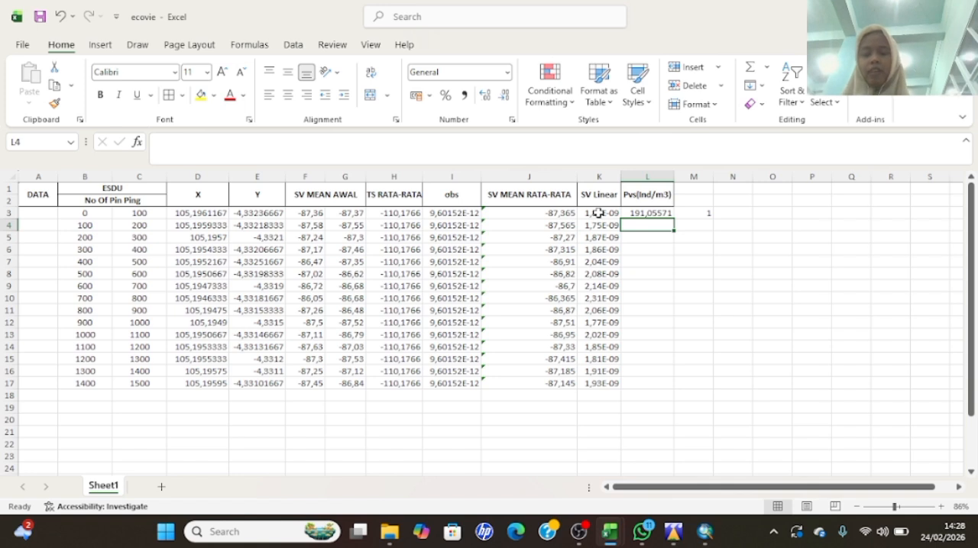
left_click(661, 214)
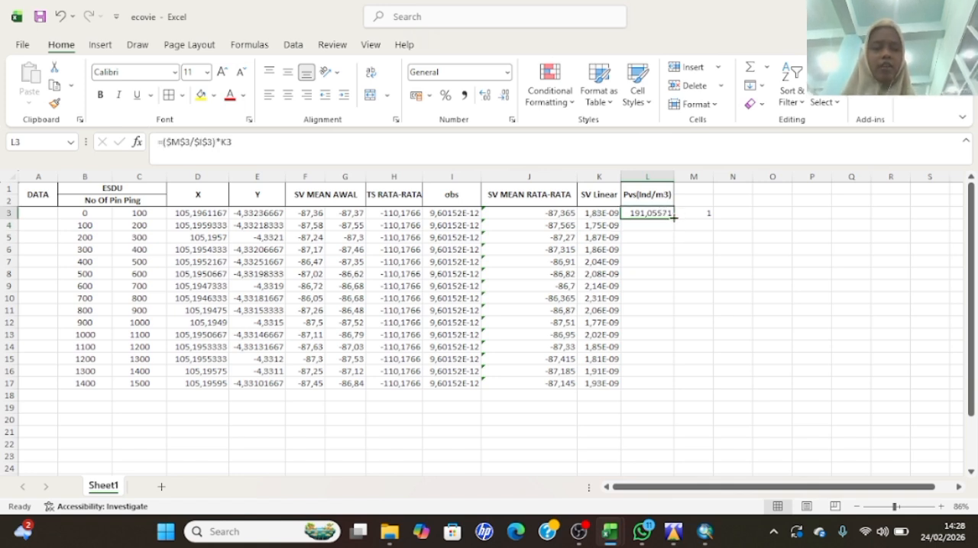
double_click(673, 218)
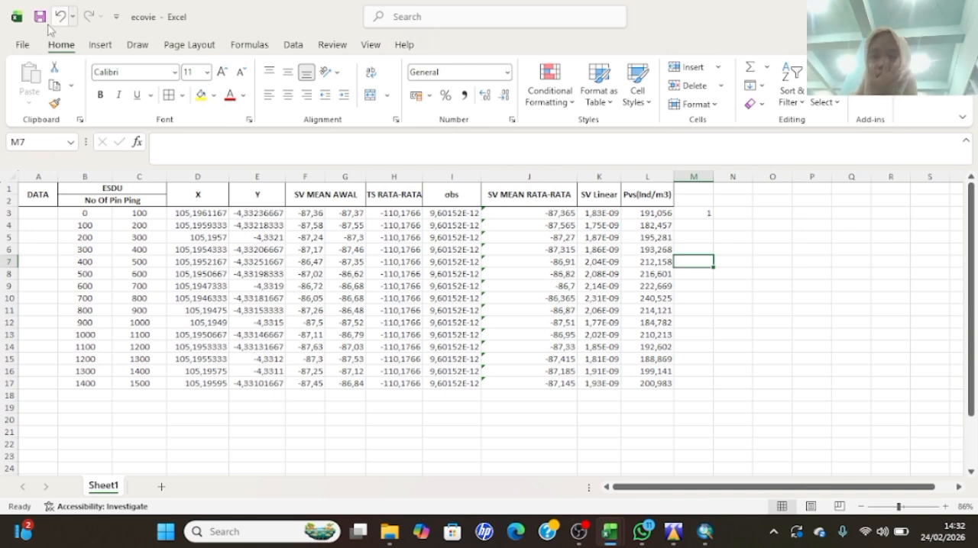
- Save a copy of the workbook in Documents as echovie excell in Text (Tab delimited) format
left_click(23, 45)
left_click(46, 238)
left_click(199, 311)
left_click(199, 312)
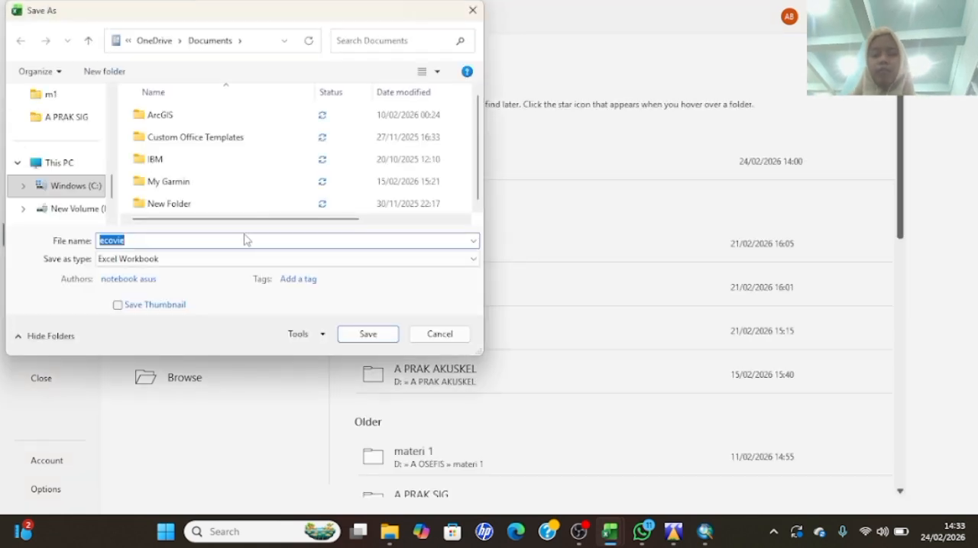
type("echovie excell")
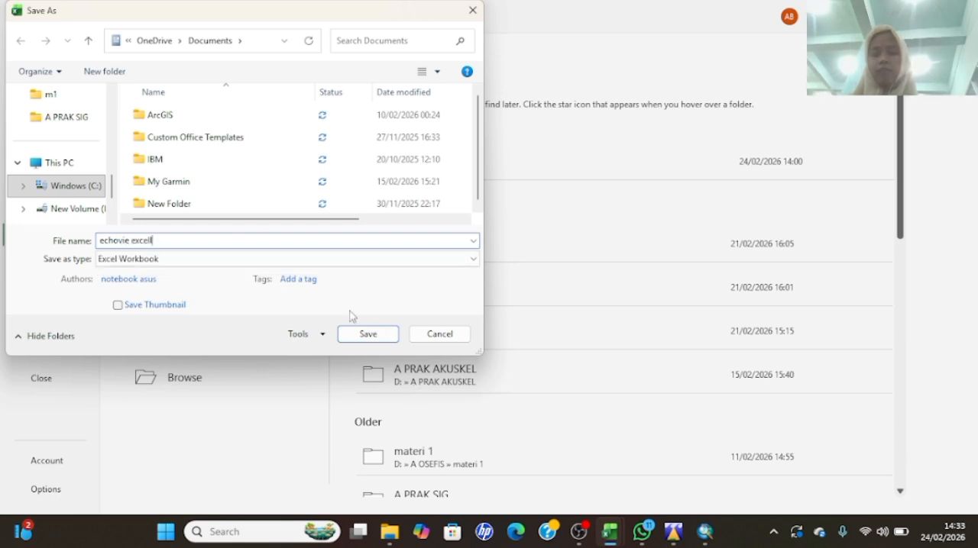
left_click(252, 259)
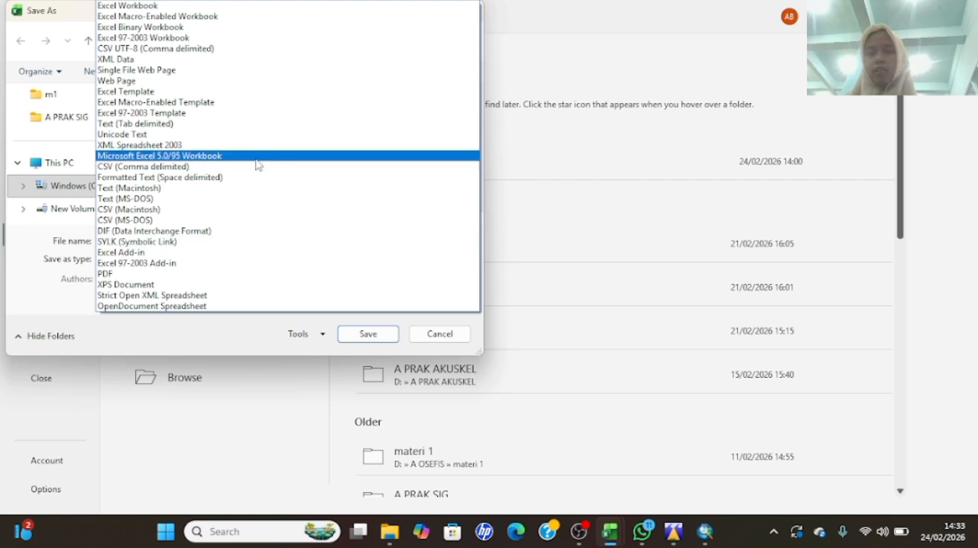
left_click(225, 124)
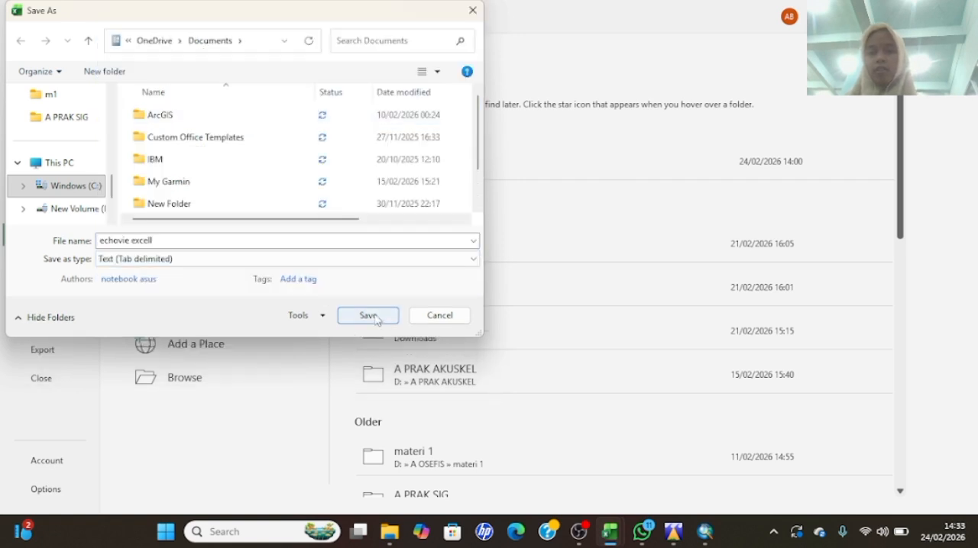
left_click(368, 315)
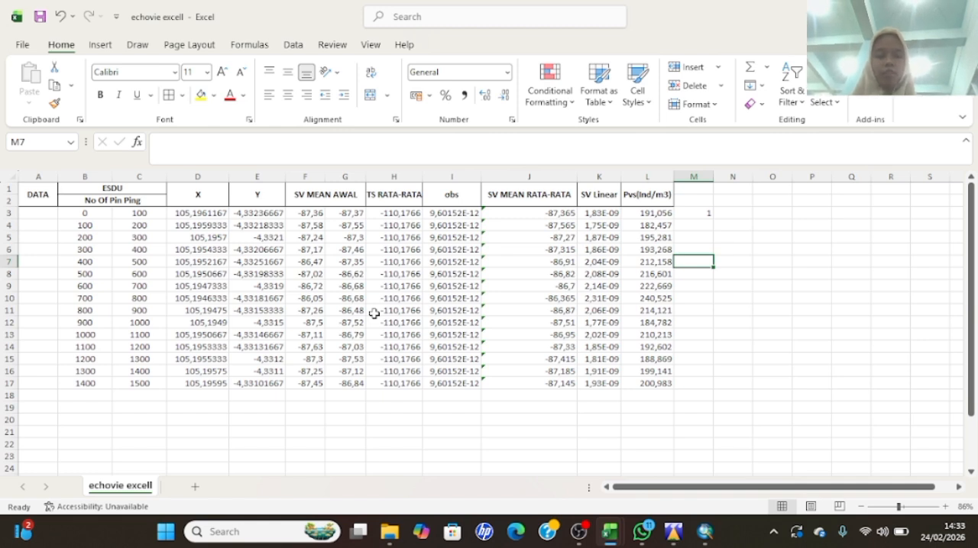
key("Down")
key("Up")
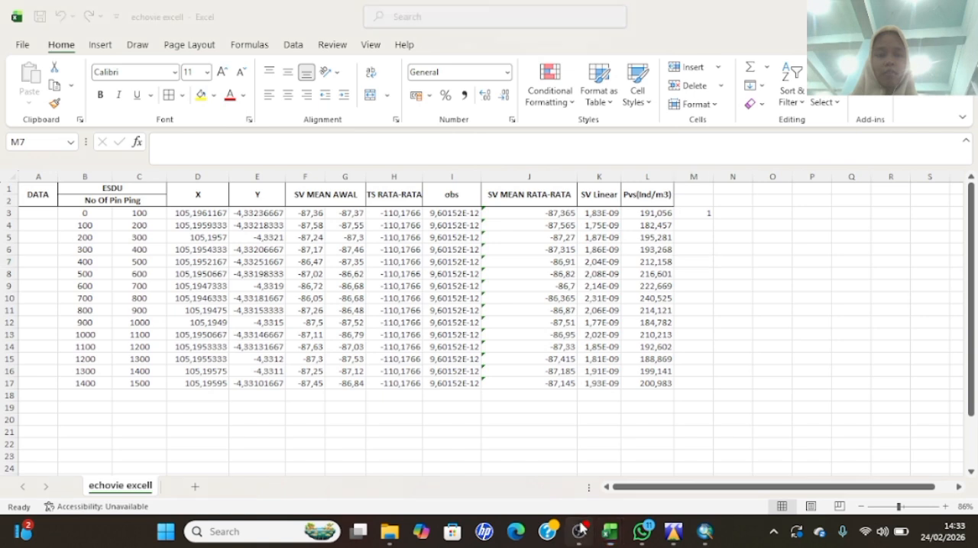
left_click(578, 531)
left_click(639, 297)
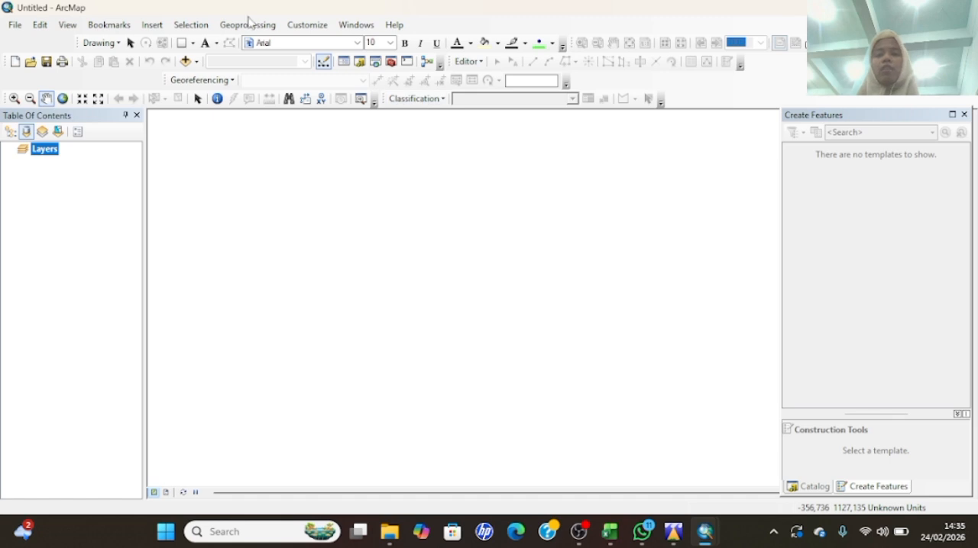
- In ArcMap, add the BATAS PROVINSI province boundary layer to the untitled map
left_click(185, 61)
left_click(426, 190)
left_click(630, 333)
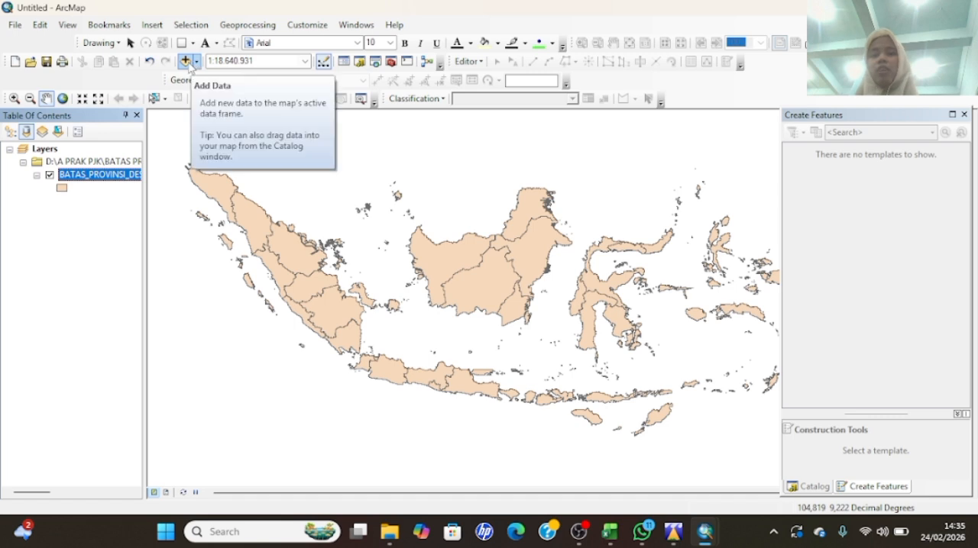
- Add the echo excelll.txt table from Documents to the map as an XY point layer
left_click(14, 26)
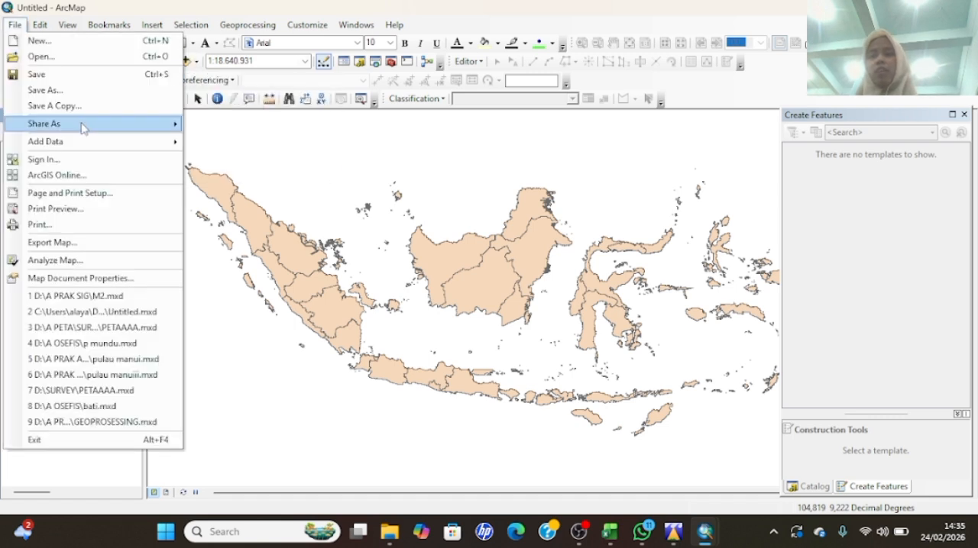
mouse_move(67, 145)
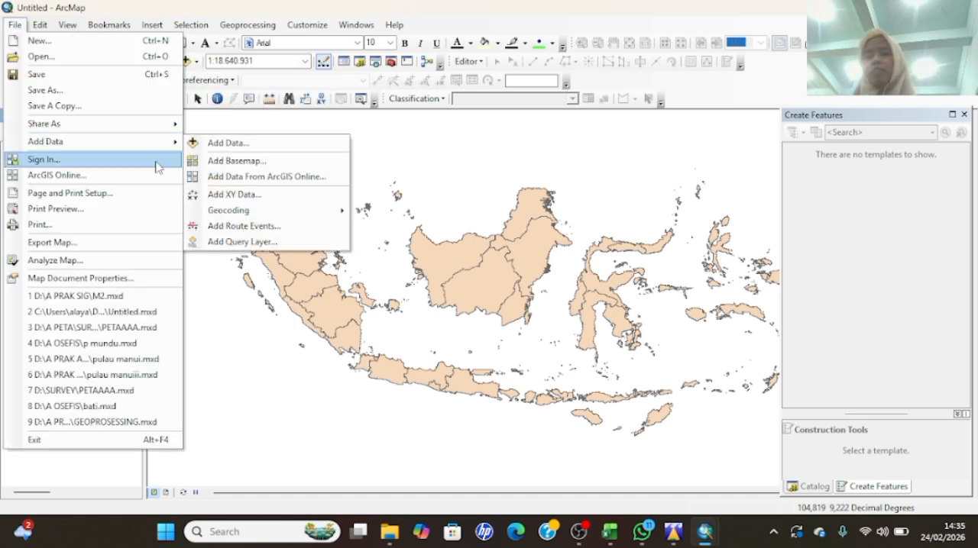
left_click(227, 197)
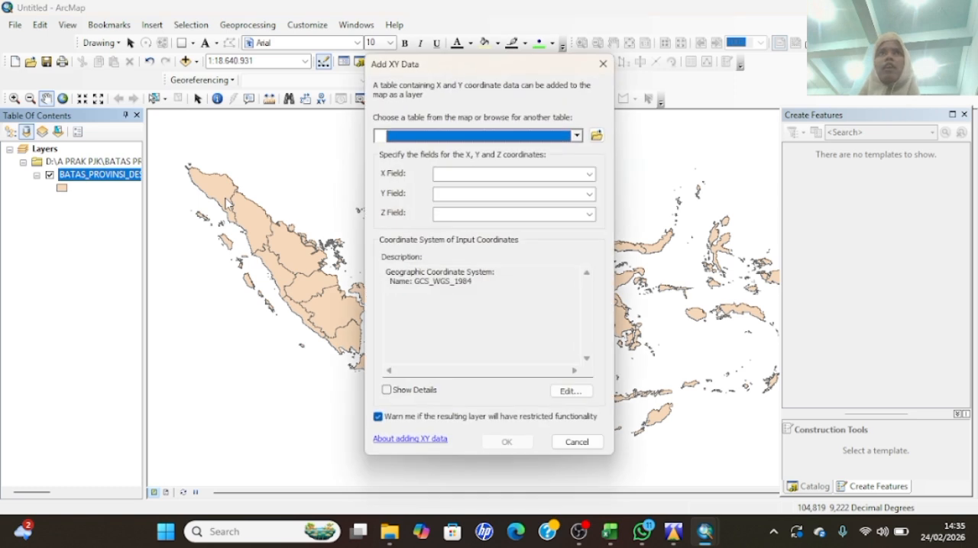
left_click(596, 136)
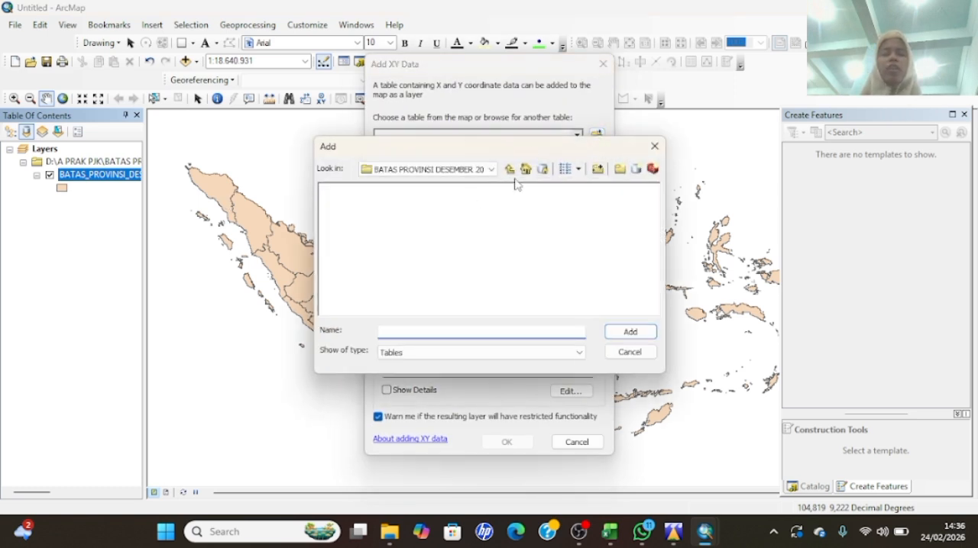
left_click(508, 169)
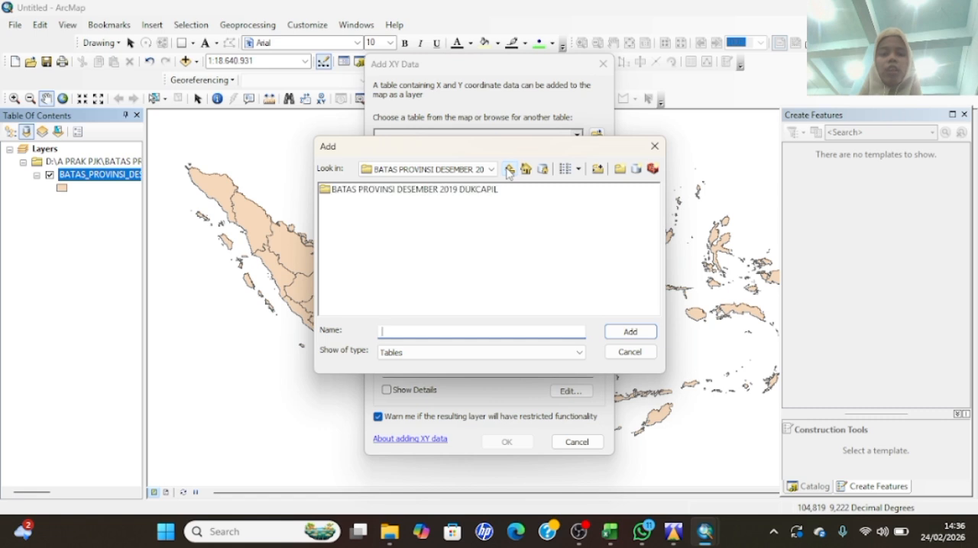
left_click(508, 170)
left_click(508, 169)
left_click(362, 252)
left_click(631, 333)
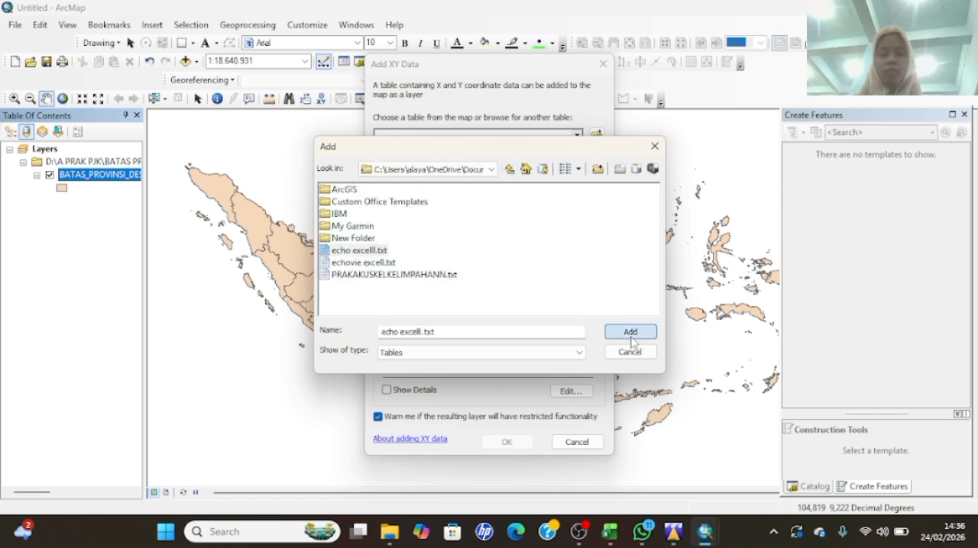
left_click(505, 444)
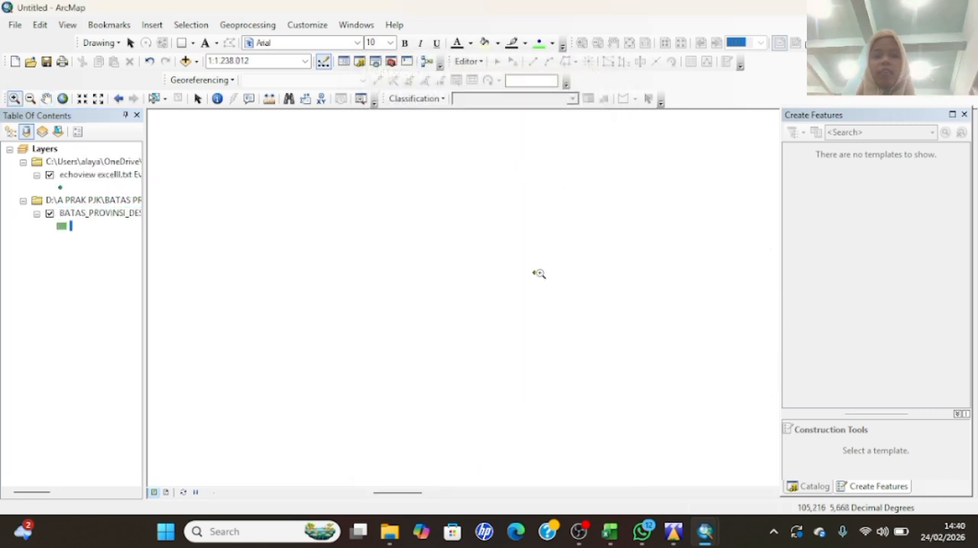
- Symbolize the echoview excelll.txt Events points with graduated colors by Pvs(ind/m3), using the red-yellow-green color ramp
left_click_drag(527, 265, 551, 296)
left_click_drag(499, 215, 563, 259)
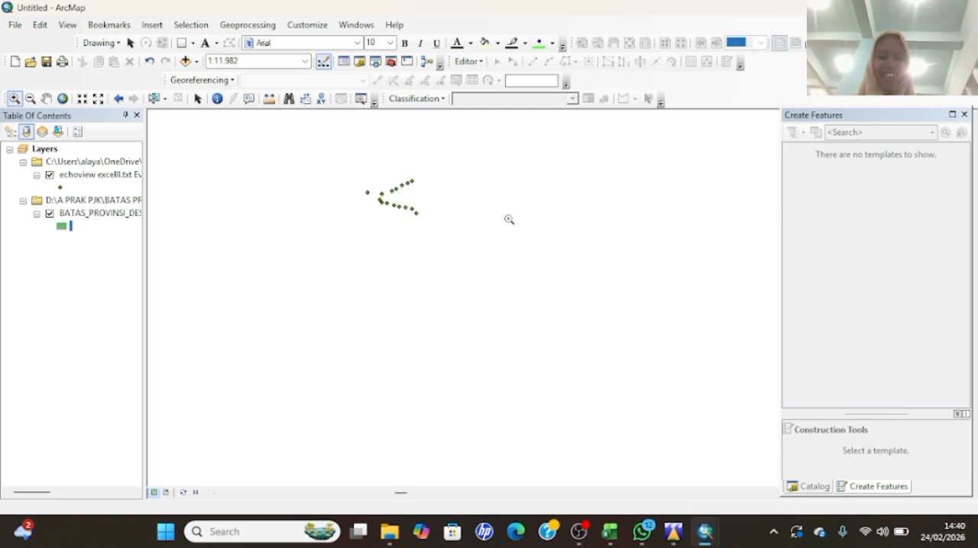
left_click_drag(341, 155, 458, 228)
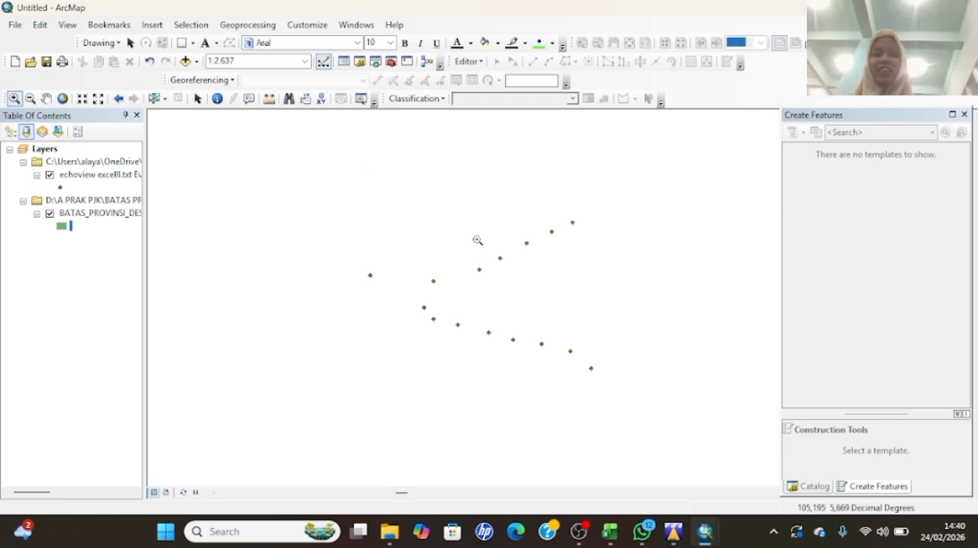
left_click_drag(323, 162, 725, 447)
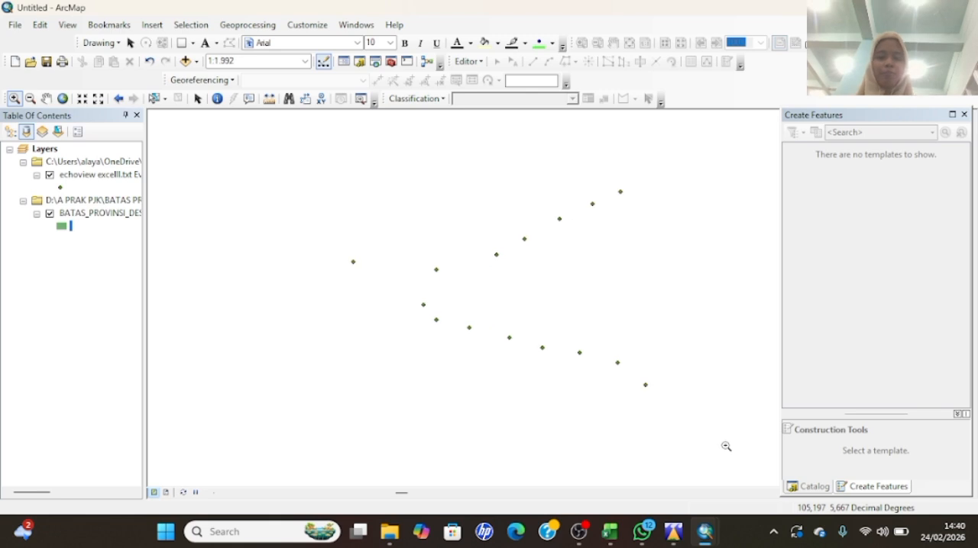
right_click(95, 176)
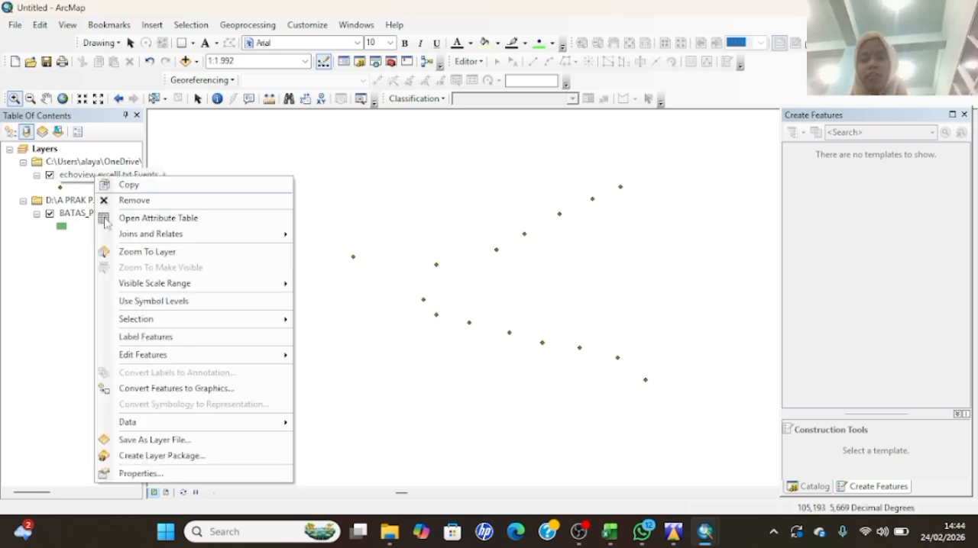
left_click(130, 475)
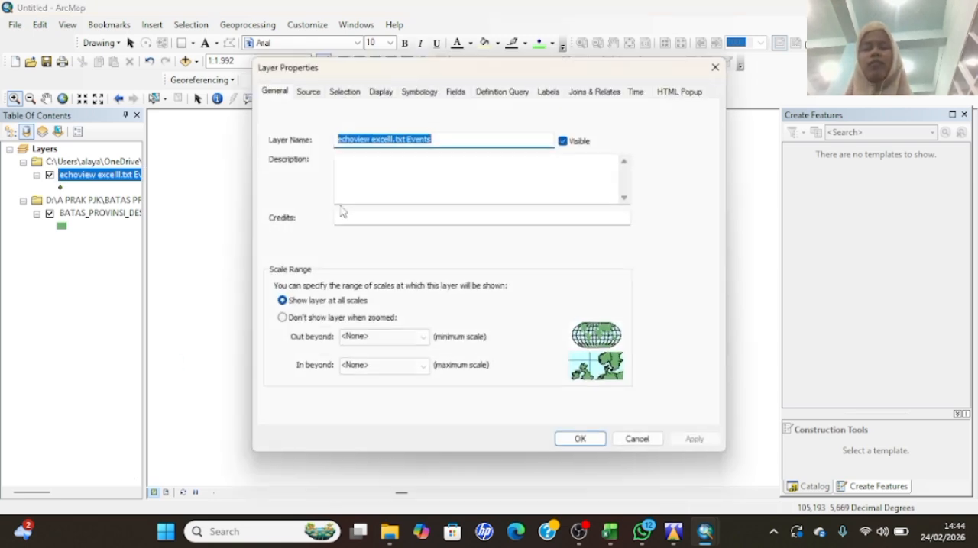
left_click(420, 90)
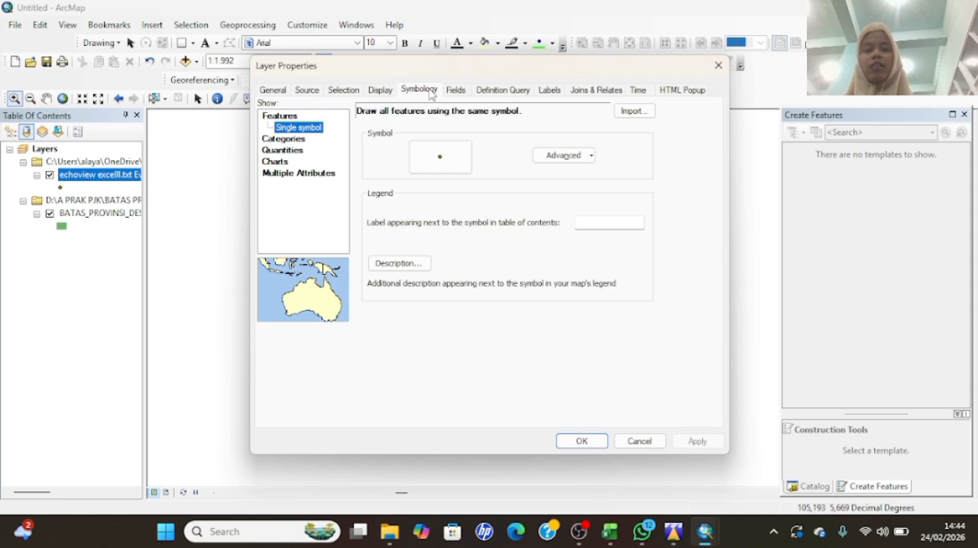
left_click(283, 150)
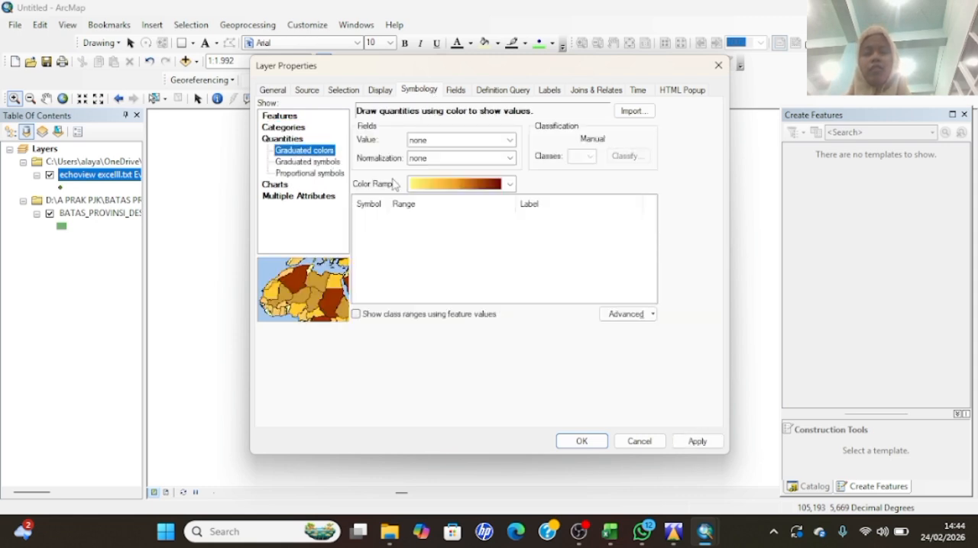
left_click(510, 140)
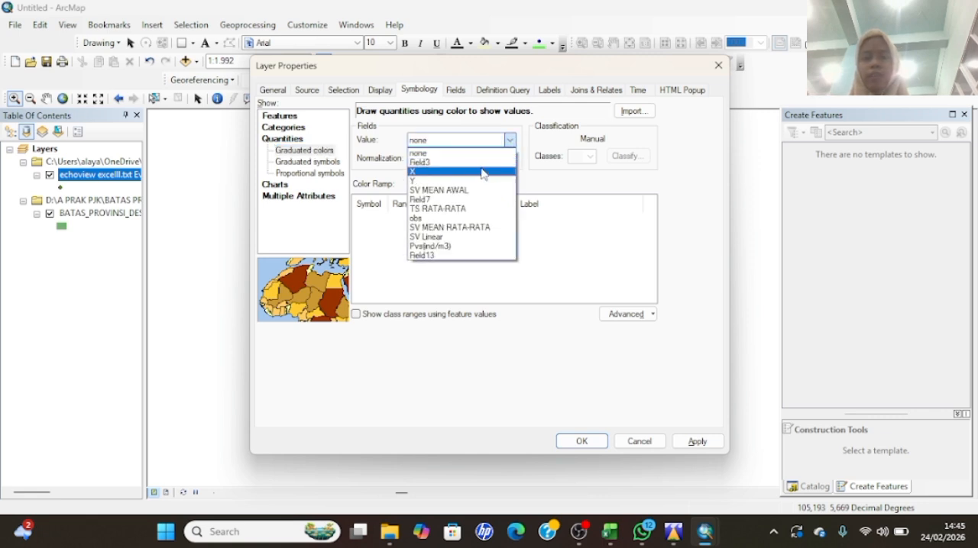
left_click(452, 251)
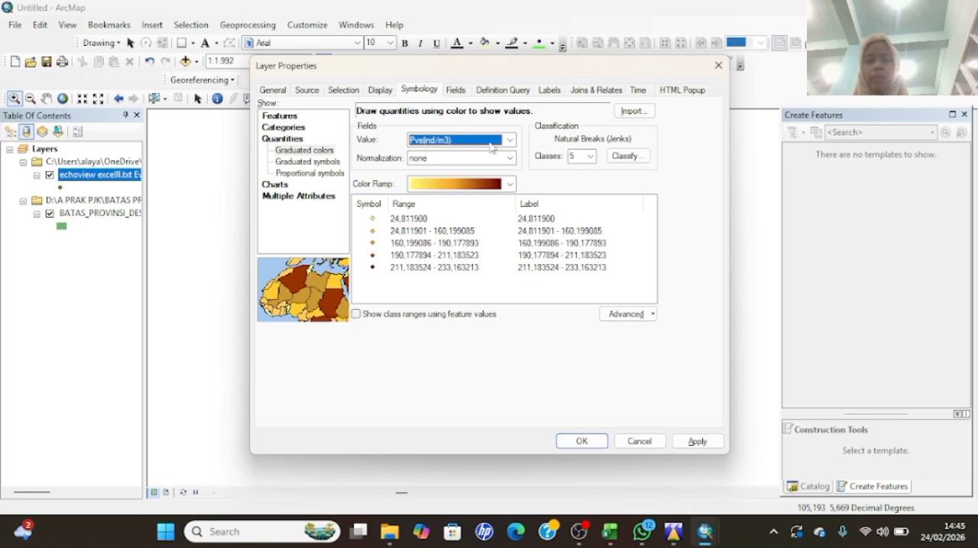
left_click(509, 184)
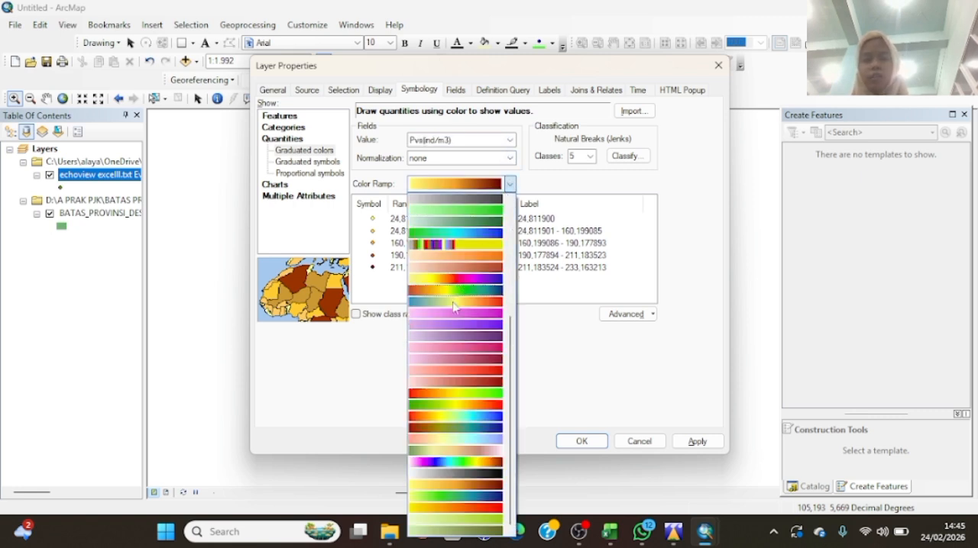
left_click(446, 395)
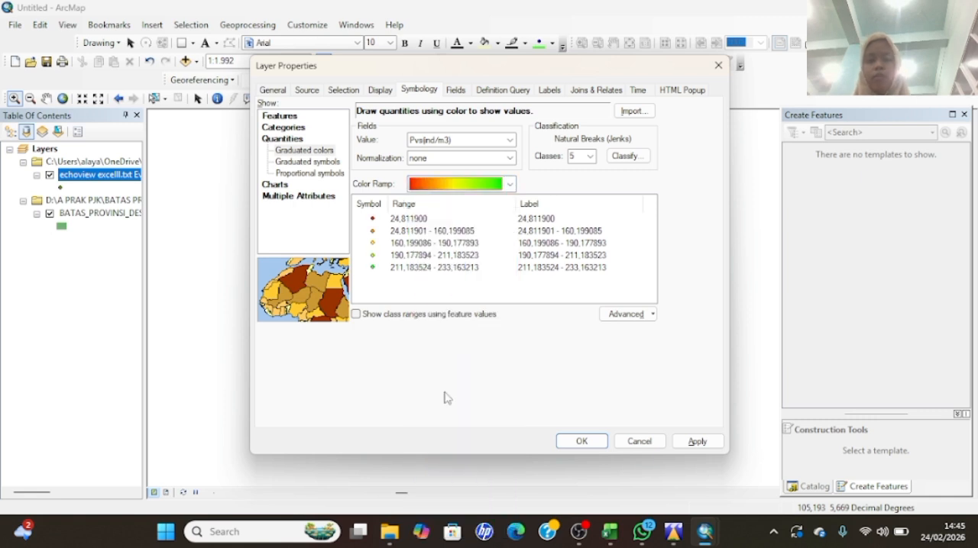
left_click(582, 442)
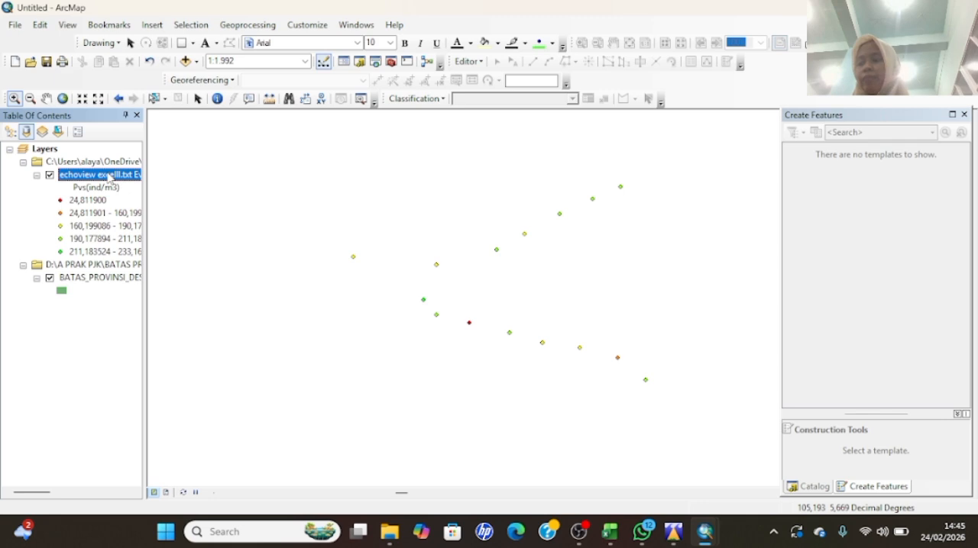
- Find circle 4 among the marker symbols and apply the ESRI Circle 4 marker to the Pvs(ind/m3) classes of the echoview layer
right_click(110, 177)
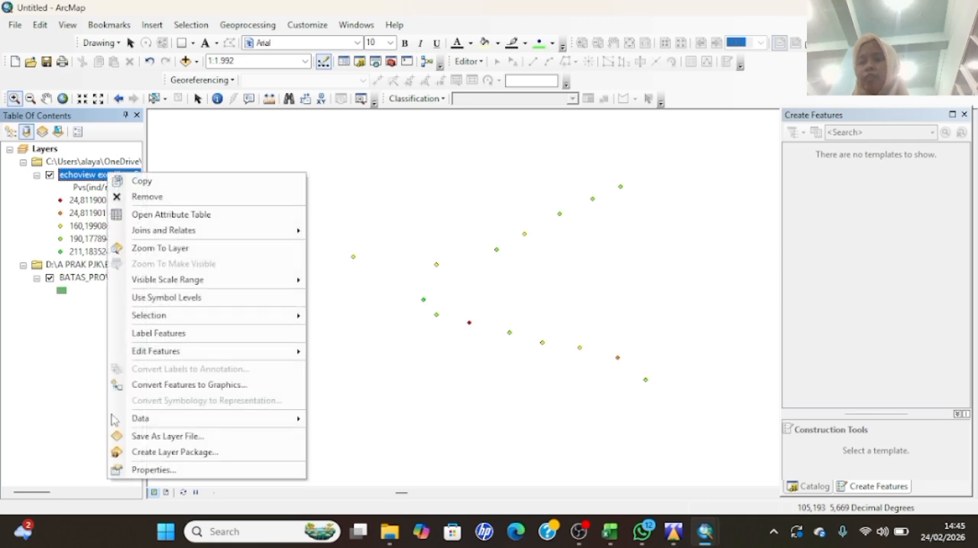
left_click(154, 470)
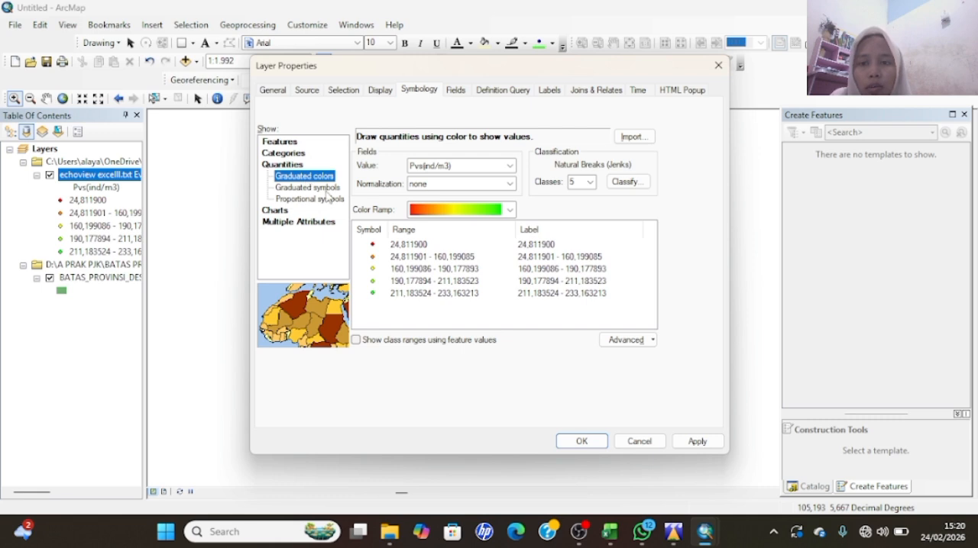
double_click(373, 245)
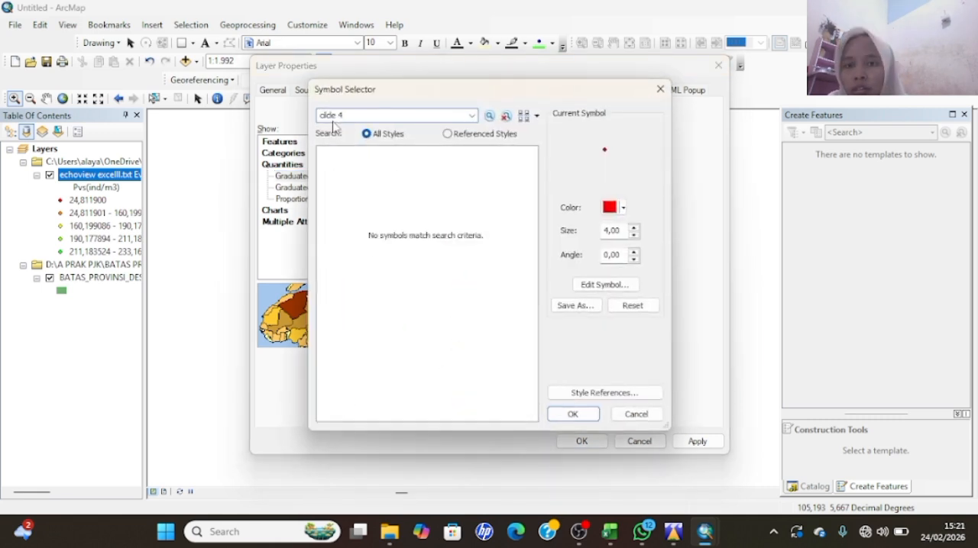
key("Return")
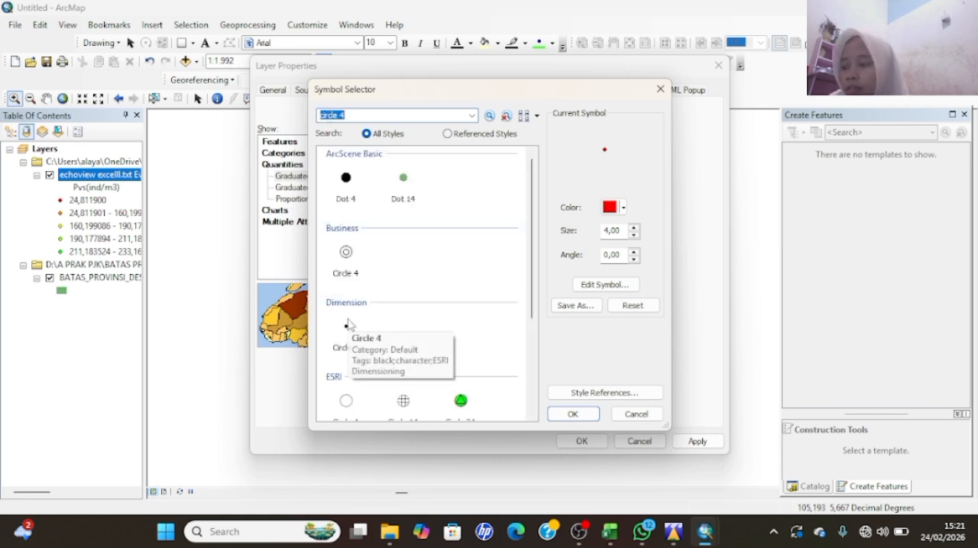
scroll(343, 408, "down", 1)
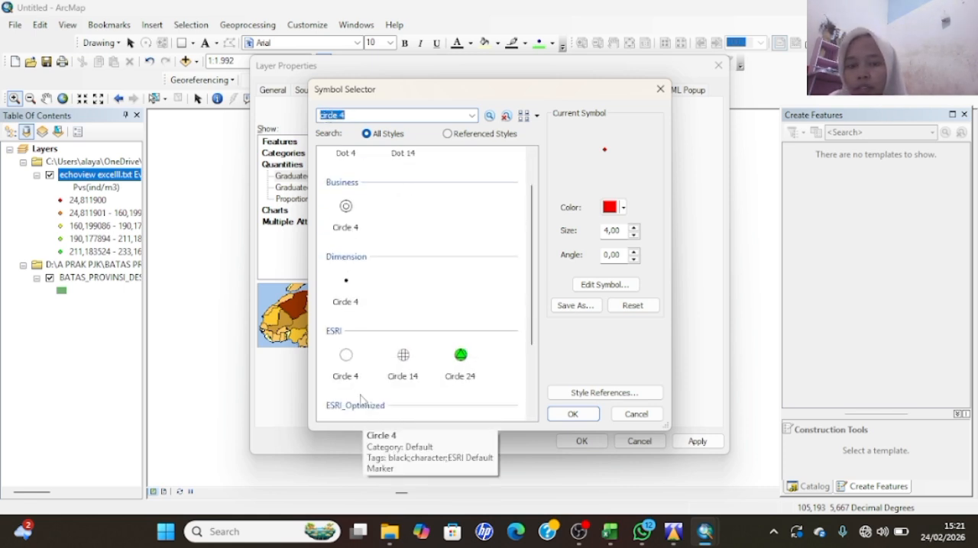
left_click(346, 346)
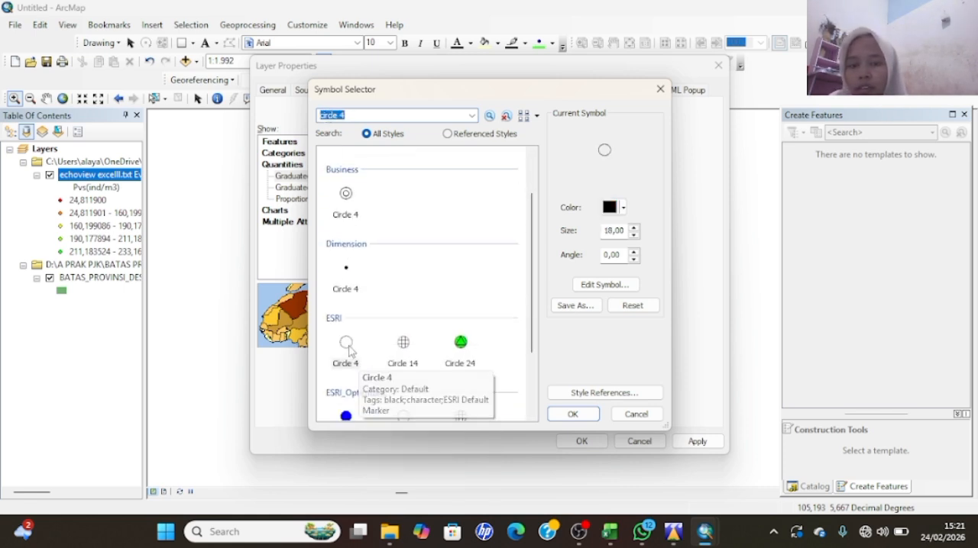
left_click(578, 417)
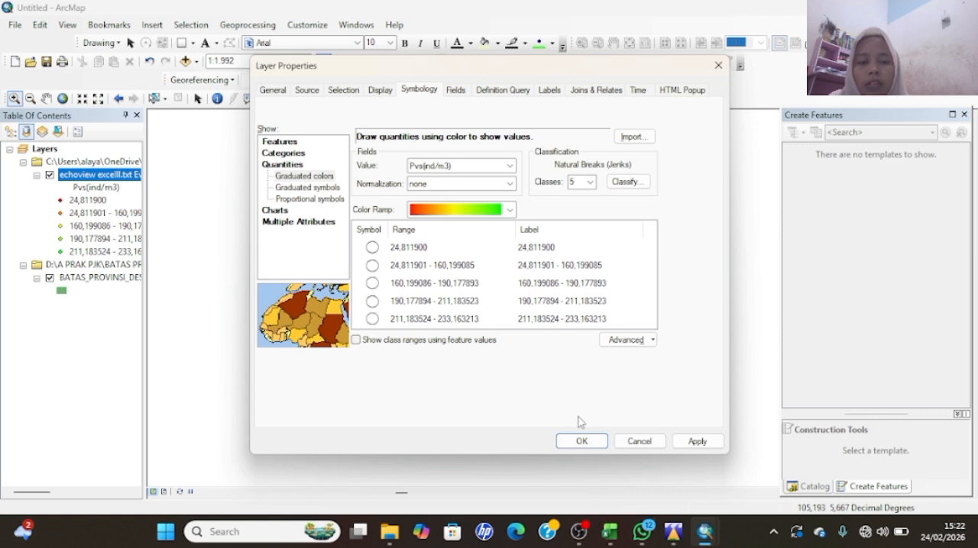
left_click(581, 443)
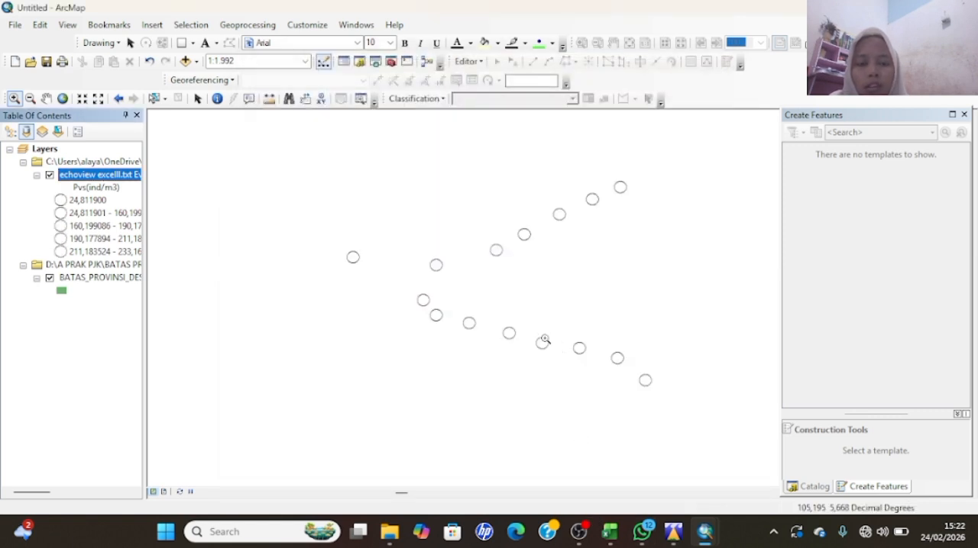
left_click(579, 531)
left_click(633, 297)
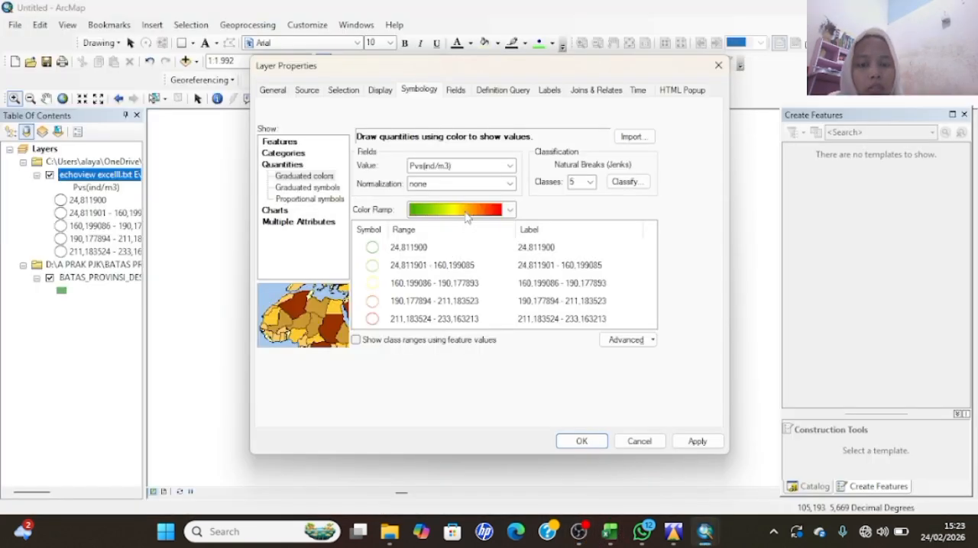
- Recolor the circle markers of the Pvs(ind/m3) classes with the red-yellow-green color ramp
left_click(465, 213)
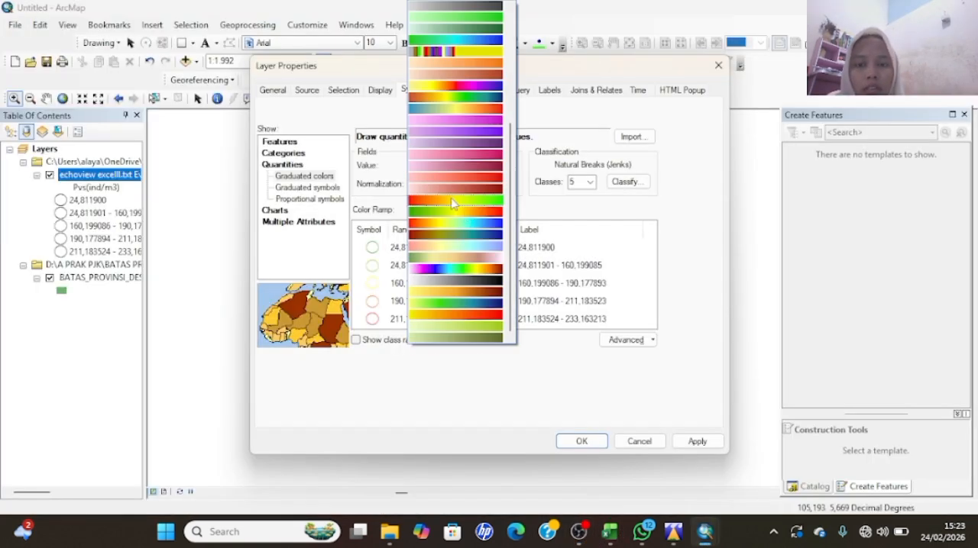
left_click(447, 203)
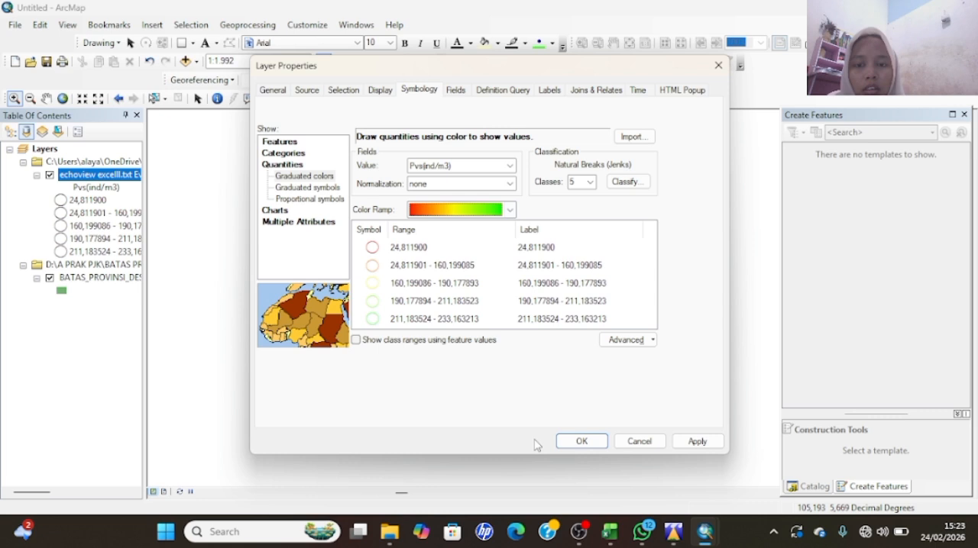
left_click(581, 441)
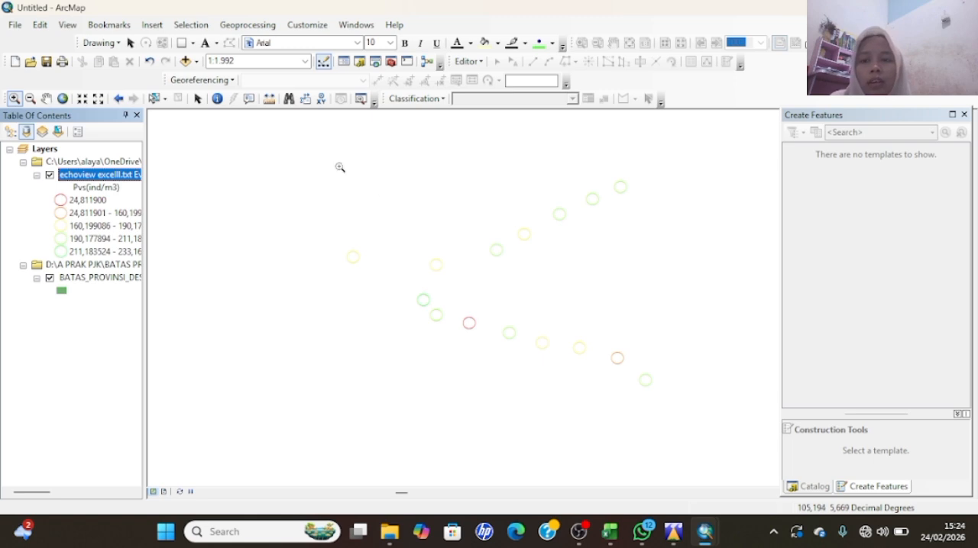
left_click(31, 99)
left_click(334, 155)
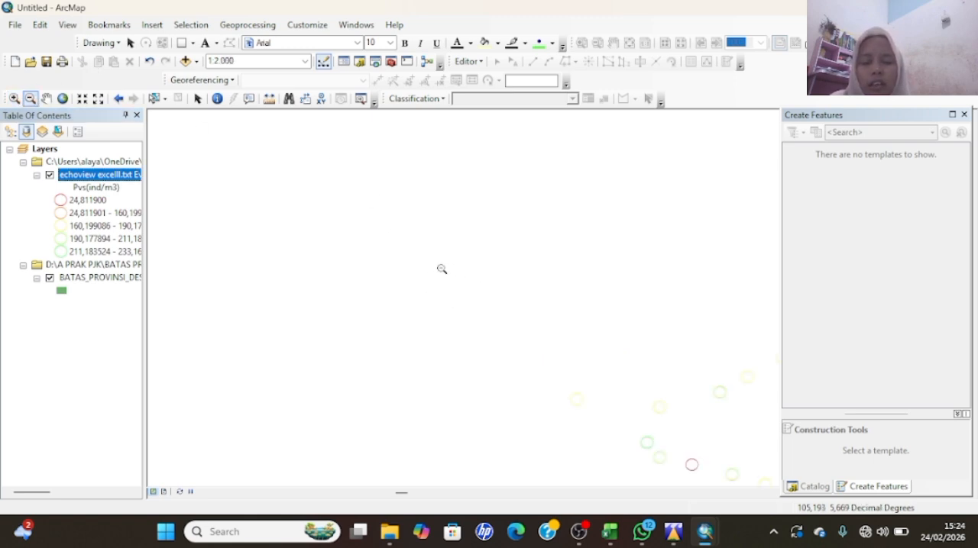
left_click(47, 98)
left_click_drag(528, 381, 341, 255)
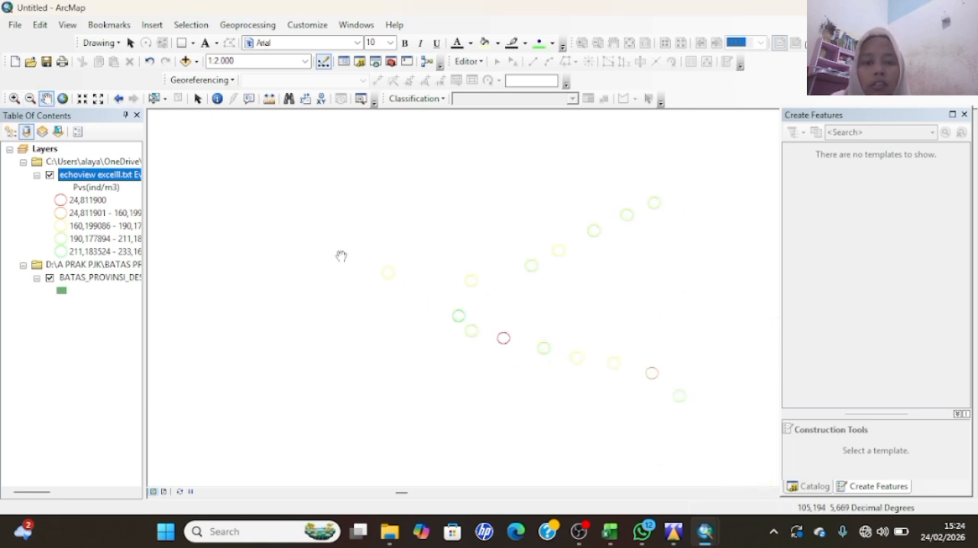
left_click_drag(561, 338, 486, 339)
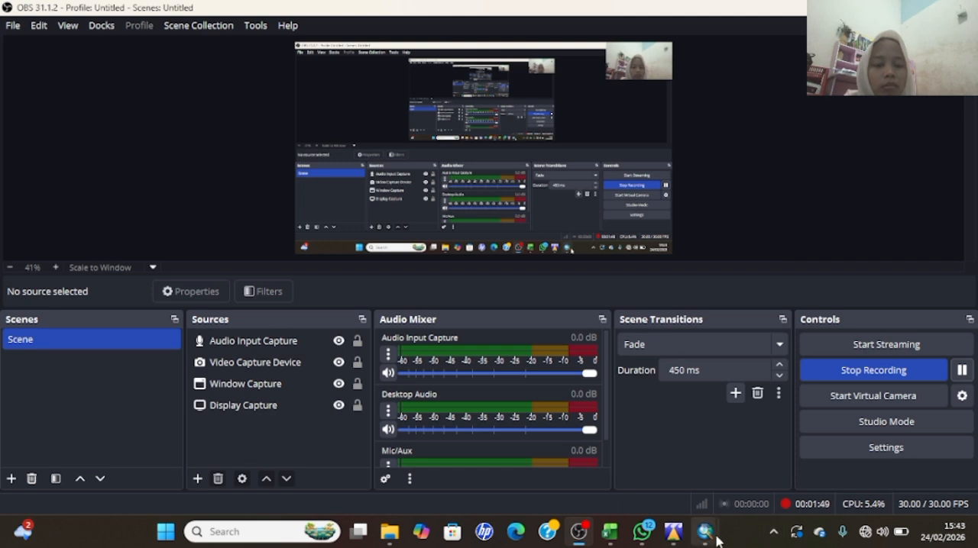
- Switch back to the map layout in ArcMap and activate the Select Elements tool
mouse_move(710, 532)
left_click(729, 481)
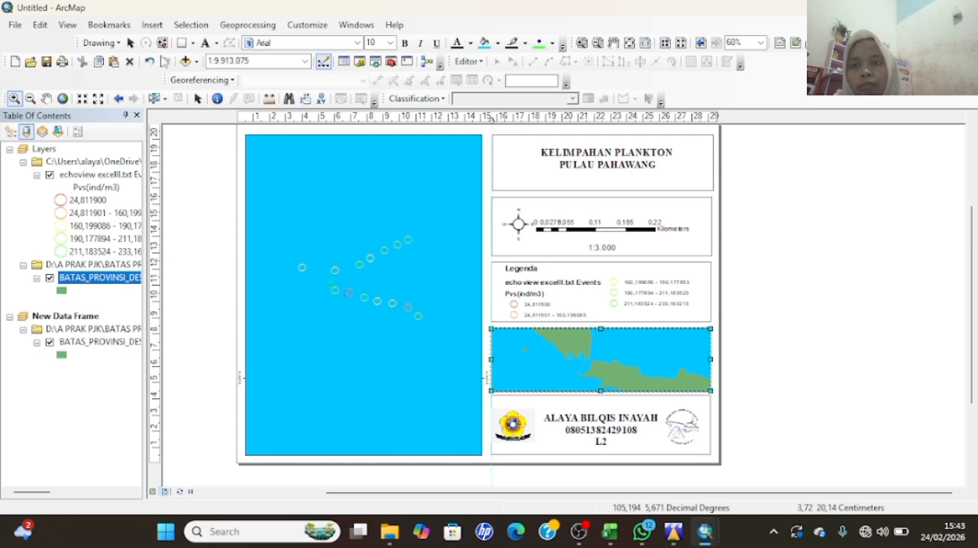
left_click(131, 43)
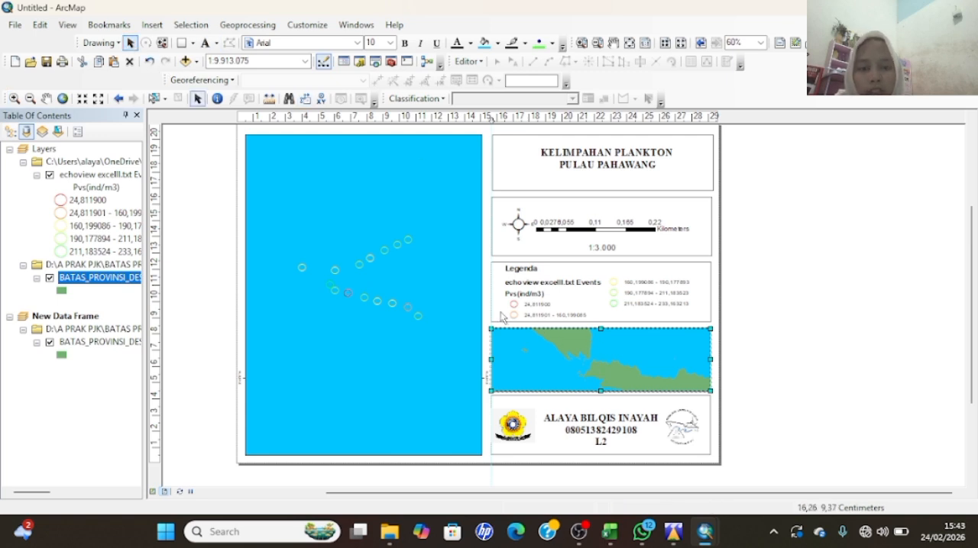